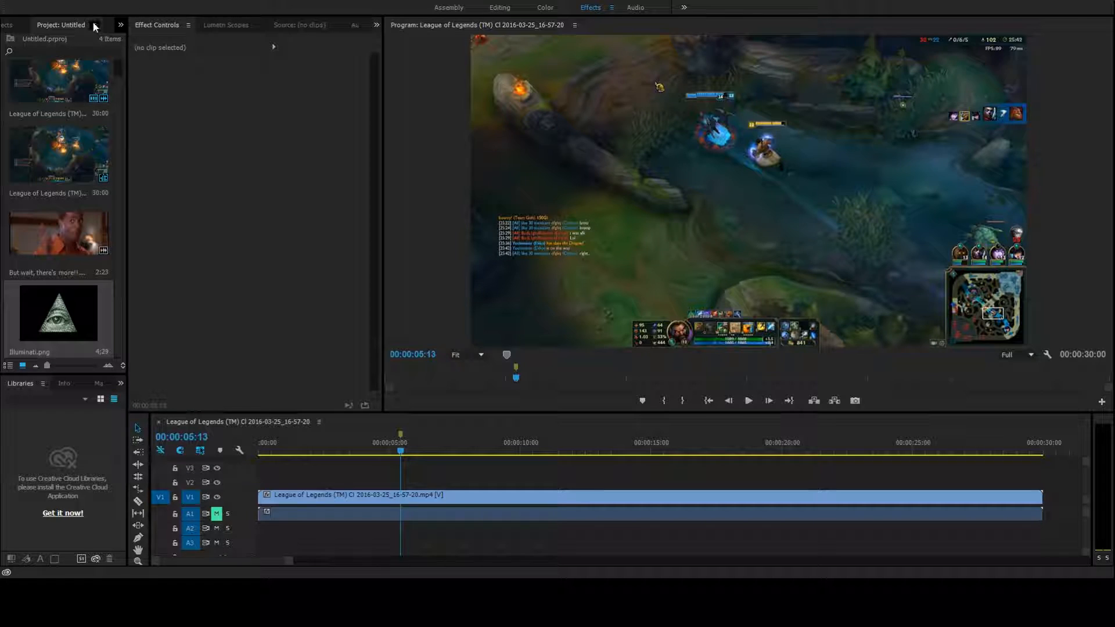
Close the Project, Effects, Libraries, Info, Markers and History panels
left_click(118, 31)
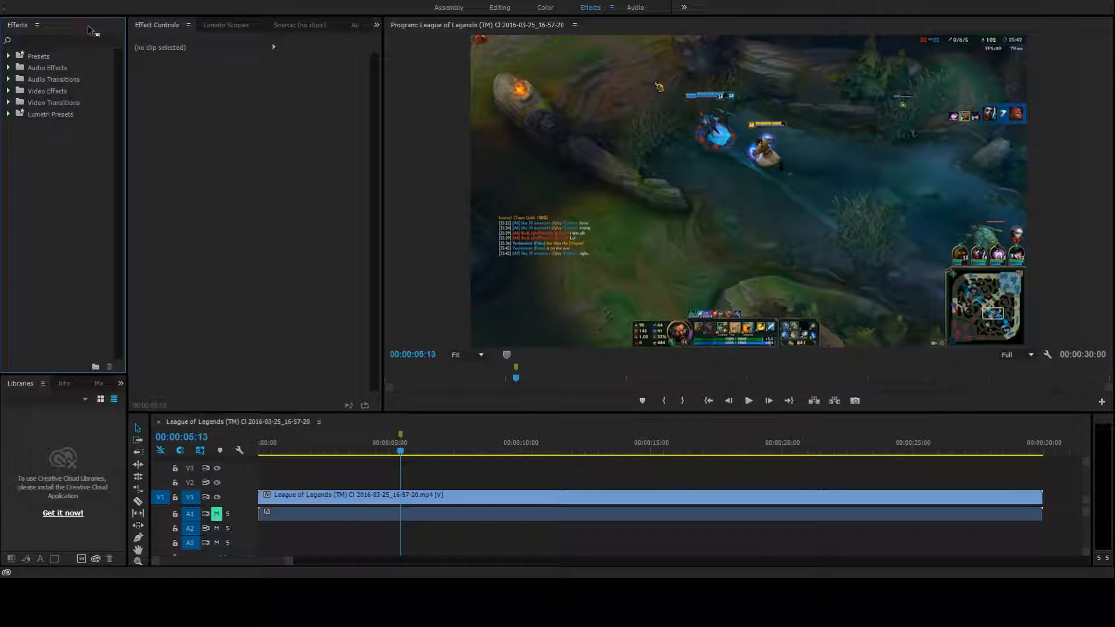
key("ctrl+w")
left_click(45, 27)
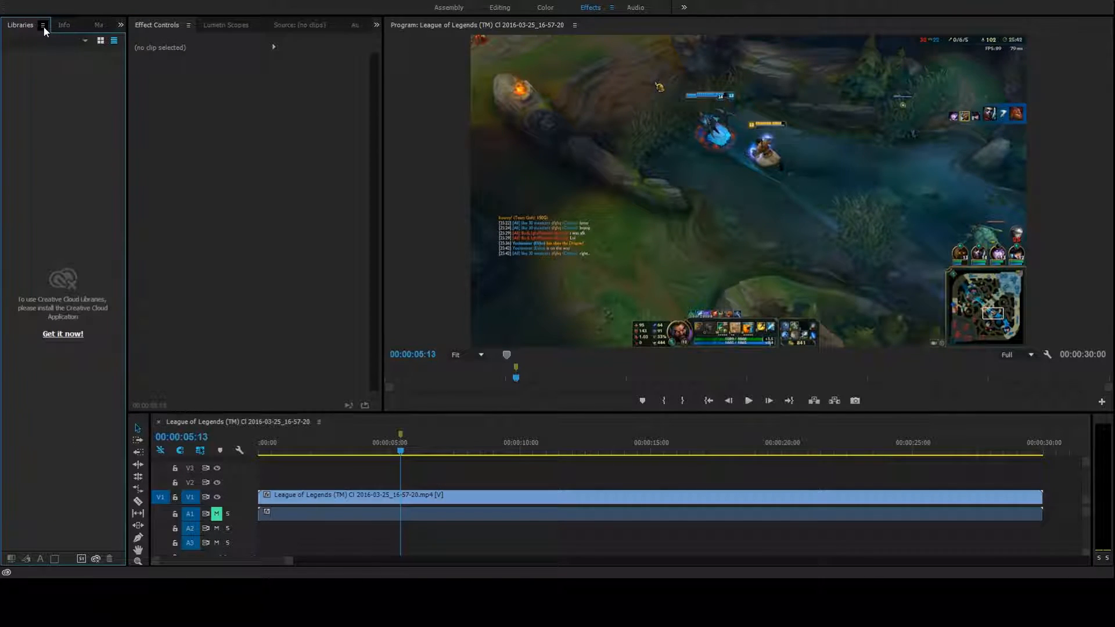
key("ctrl+w")
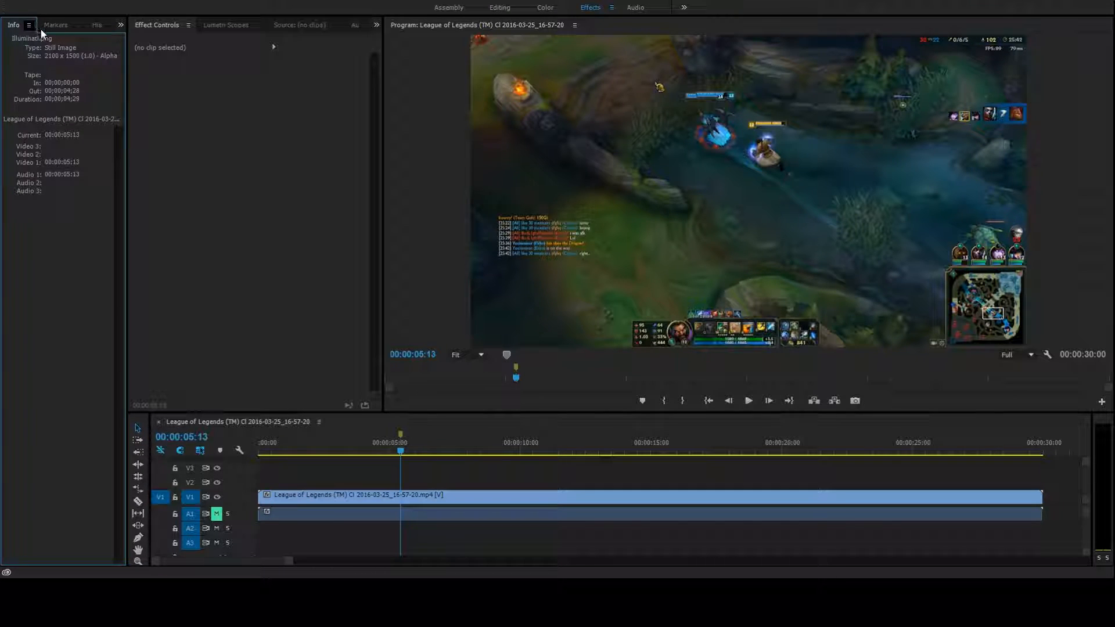
key("ctrl+w")
key("ctrl+w")
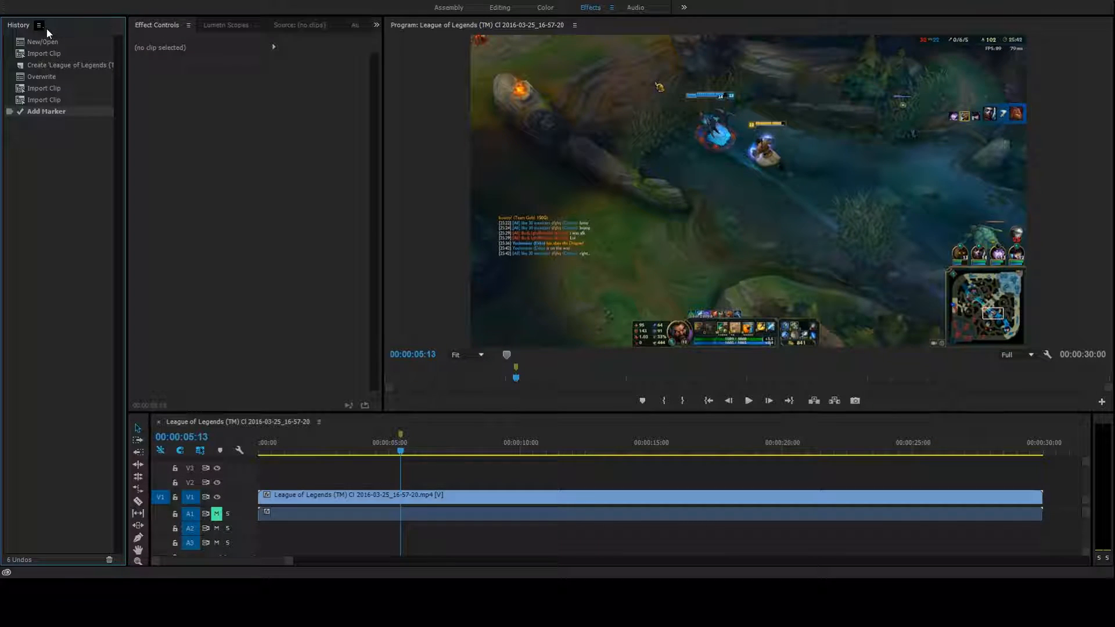
key("ctrl+w")
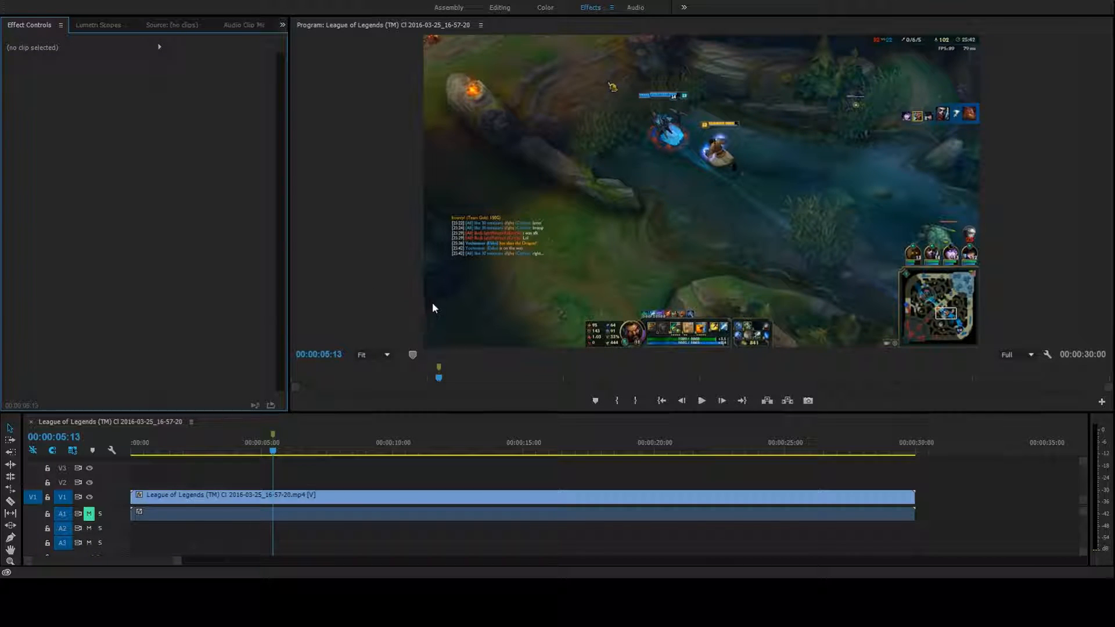
From the Assembly workspace, place Illuminati.png on track V2 at 00:00:05:13 and lock the gameplay clip's V1 and A1 tracks
left_click(448, 8)
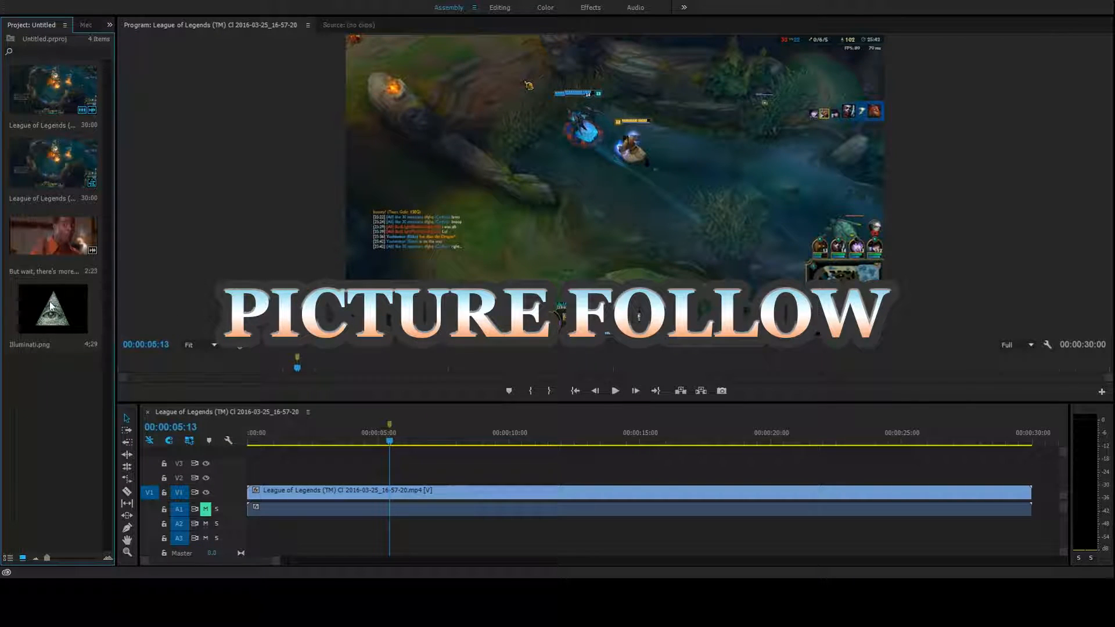
left_click_drag(52, 308, 392, 477)
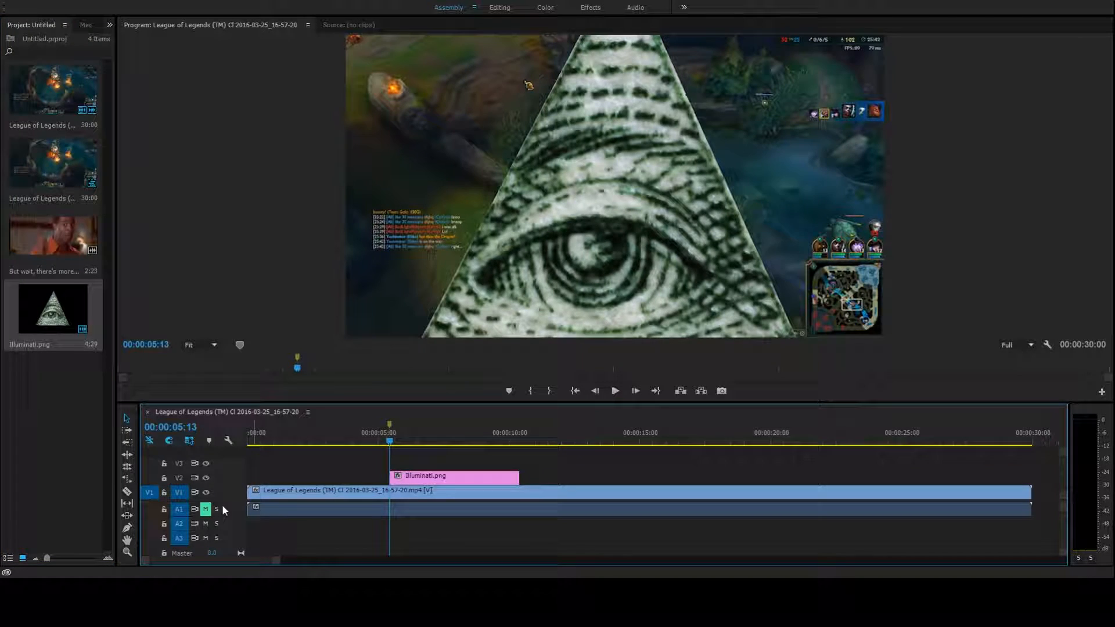
left_click(165, 493)
left_click(602, 191)
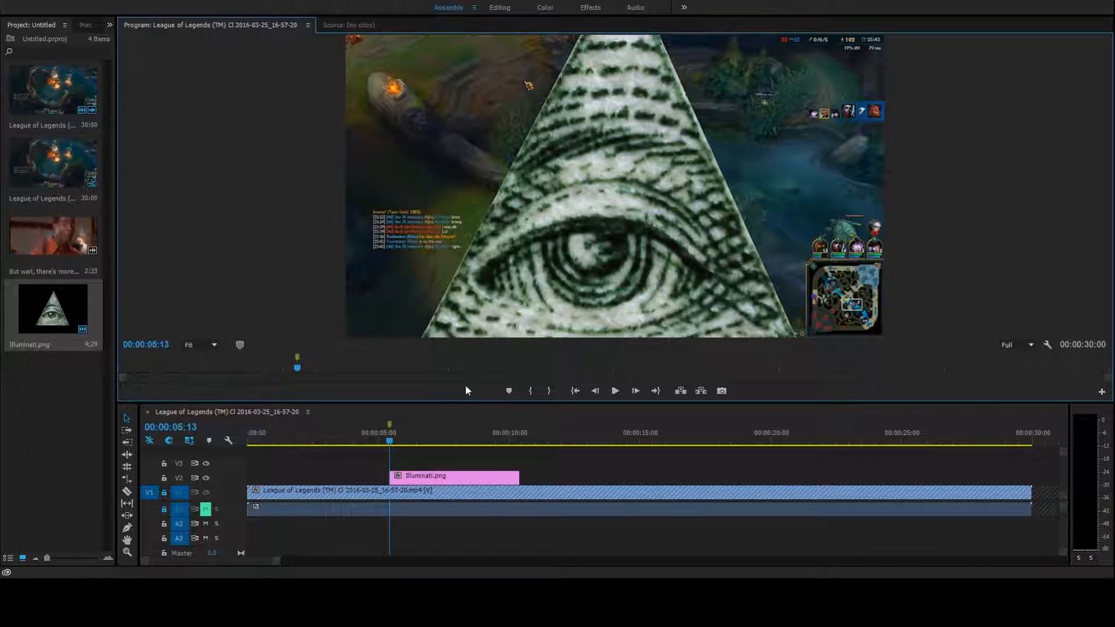
In the Effects workspace, turn on Position keyframing for the Illuminati.png clip at 00:00:05:13 and set its Scale to 10
left_click(590, 7)
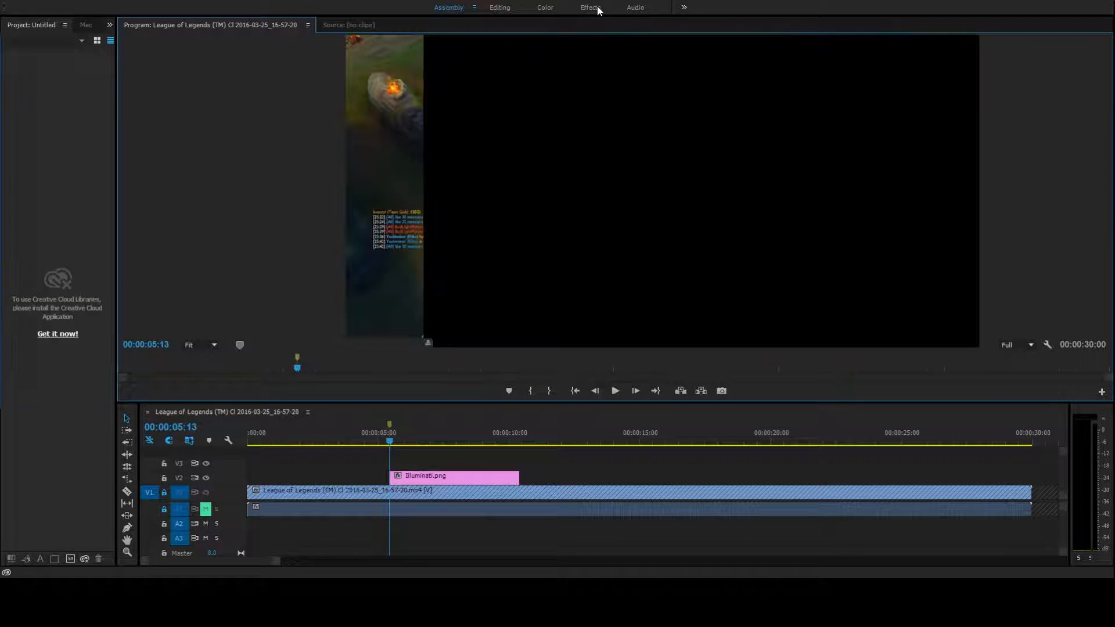
left_click(332, 480)
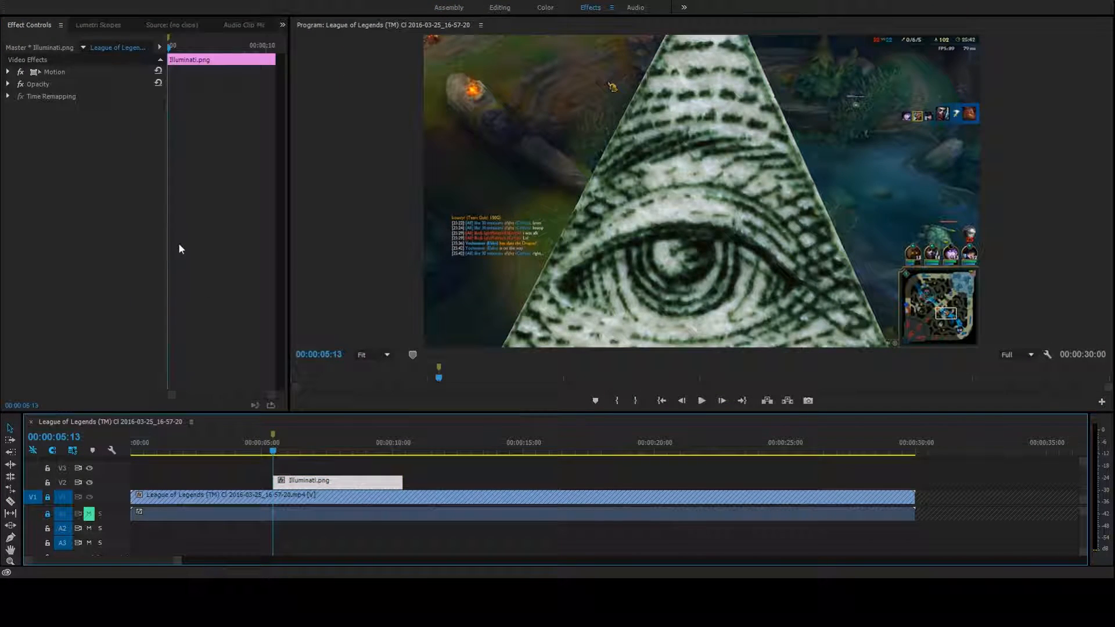
left_click(9, 72)
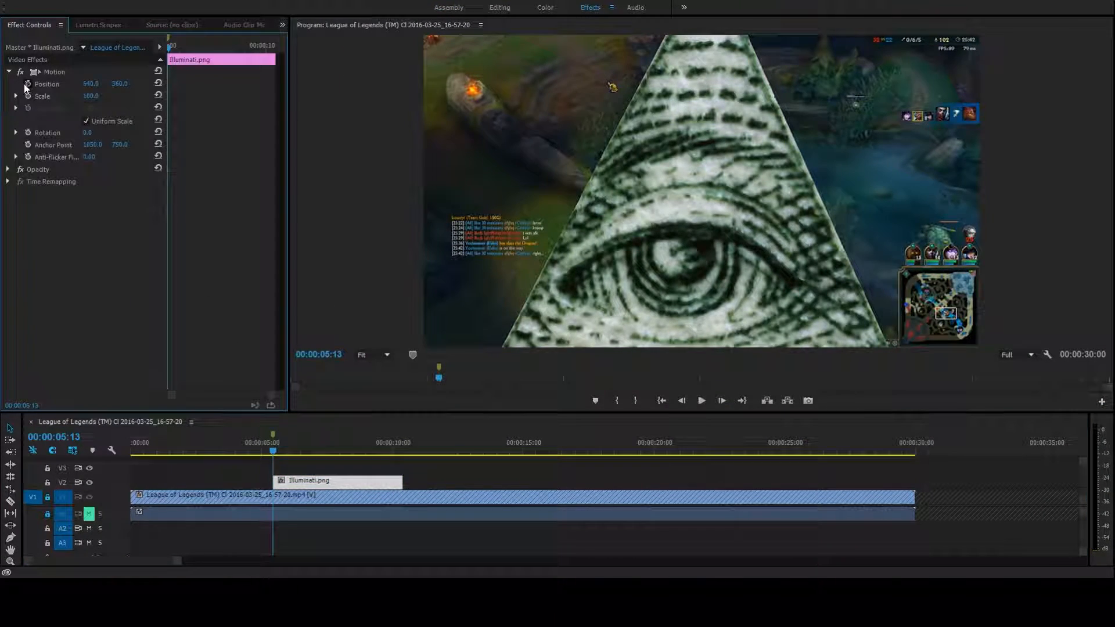
left_click(28, 83)
left_click(96, 96)
type("15")
key("Return")
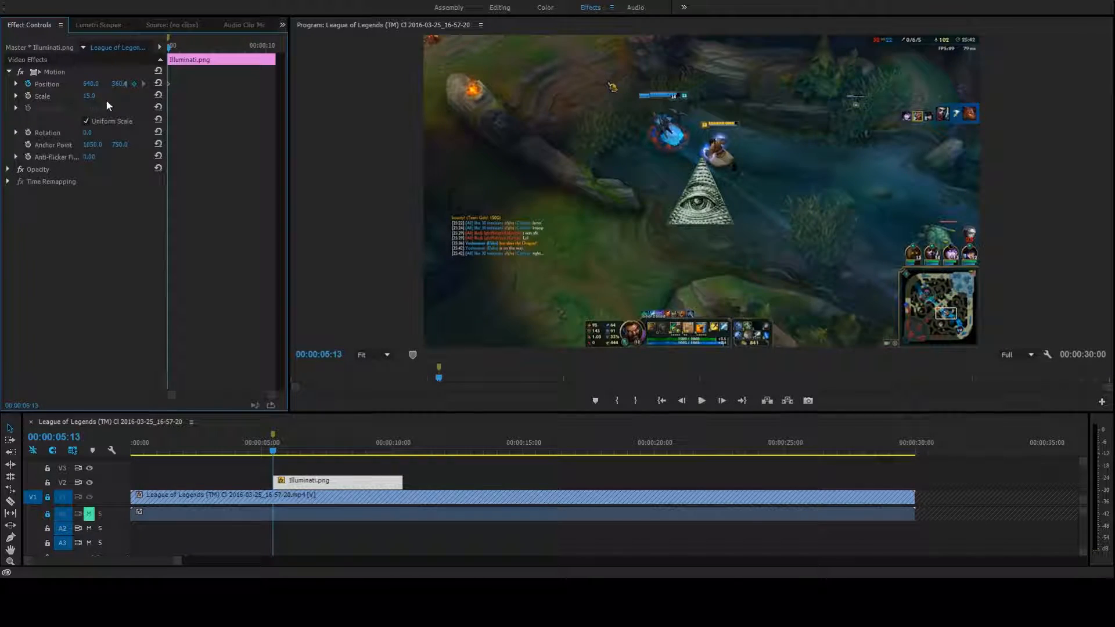
left_click(98, 96)
key("BackSpace")
key("BackSpace")
key("Return")
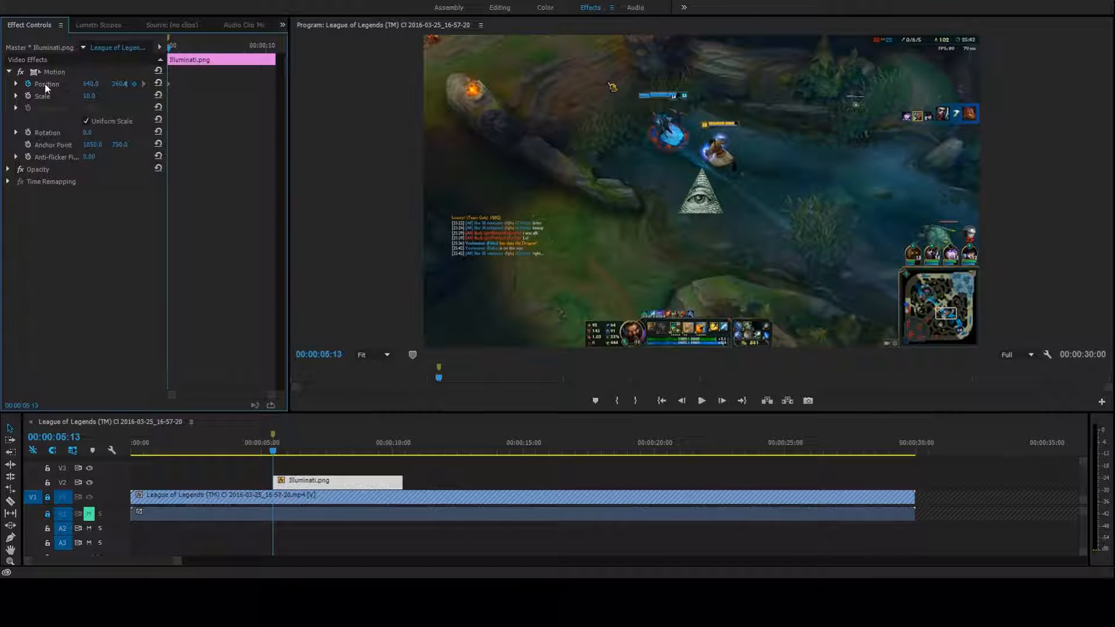
Move the Illuminati image onto the player's character at 00:00:05:13, to a position of about 680, 271
double_click(703, 198)
left_click_drag(702, 192, 702, 198)
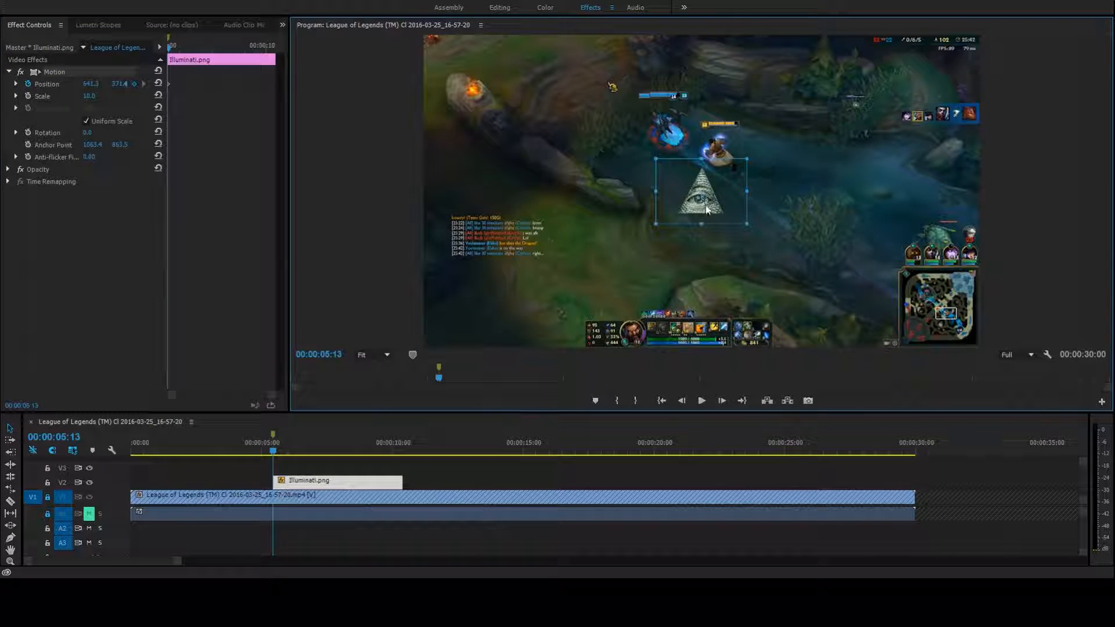
key("ctrl+z")
left_click_drag(718, 205, 728, 172)
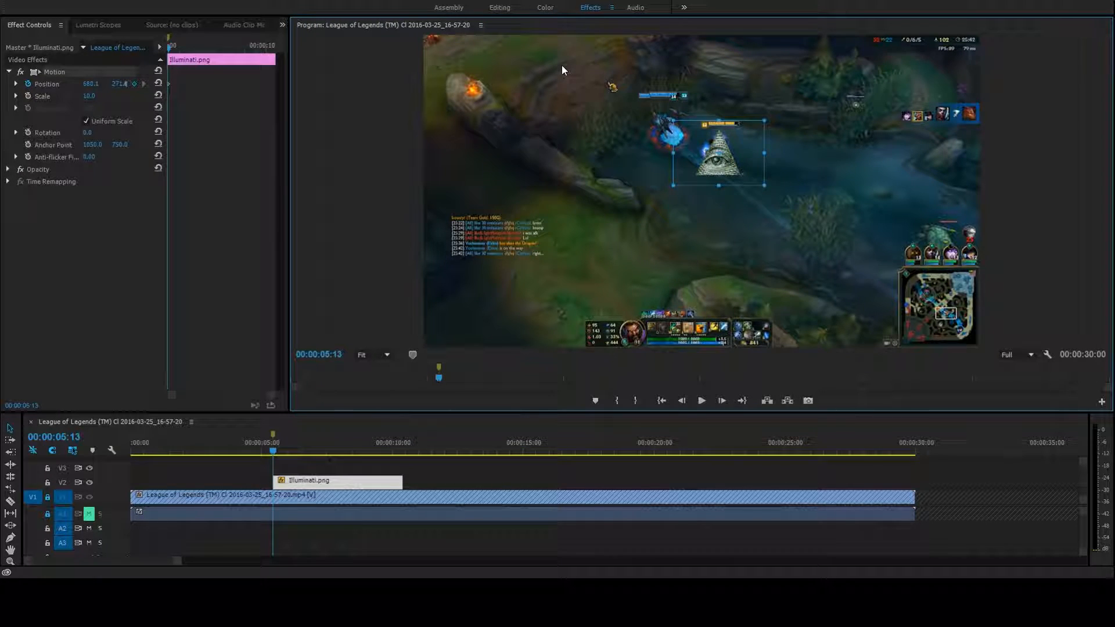
Keyframe the Illuminati image over the player's character at 00:00:10:12, at a position of about 548, 368
left_click_drag(283, 453, 404, 455)
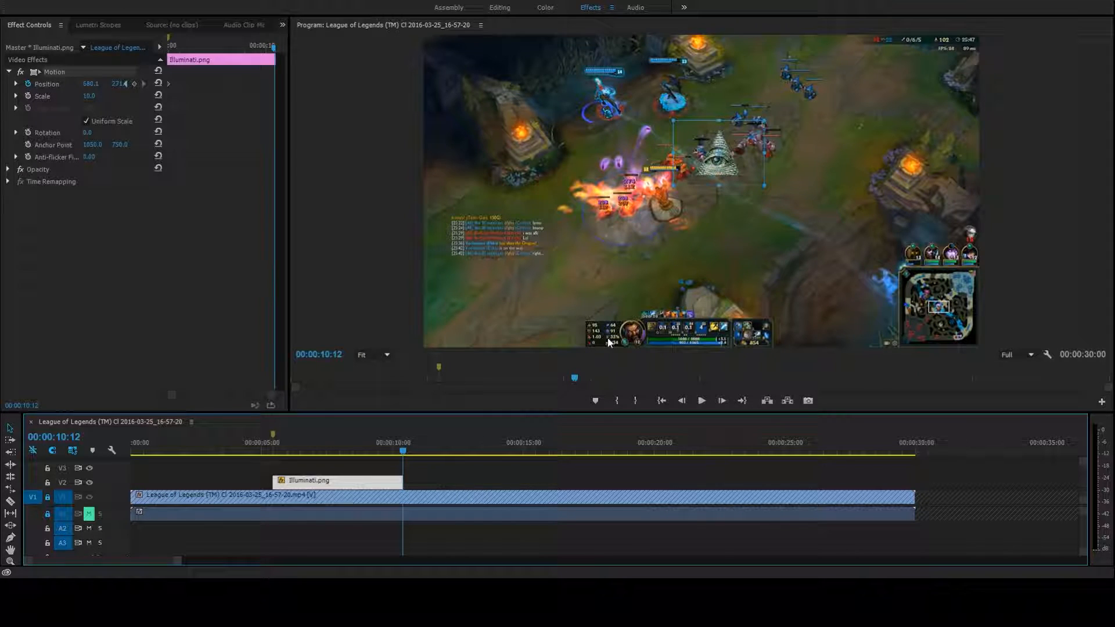
left_click(716, 173)
left_click_drag(717, 177, 673, 212)
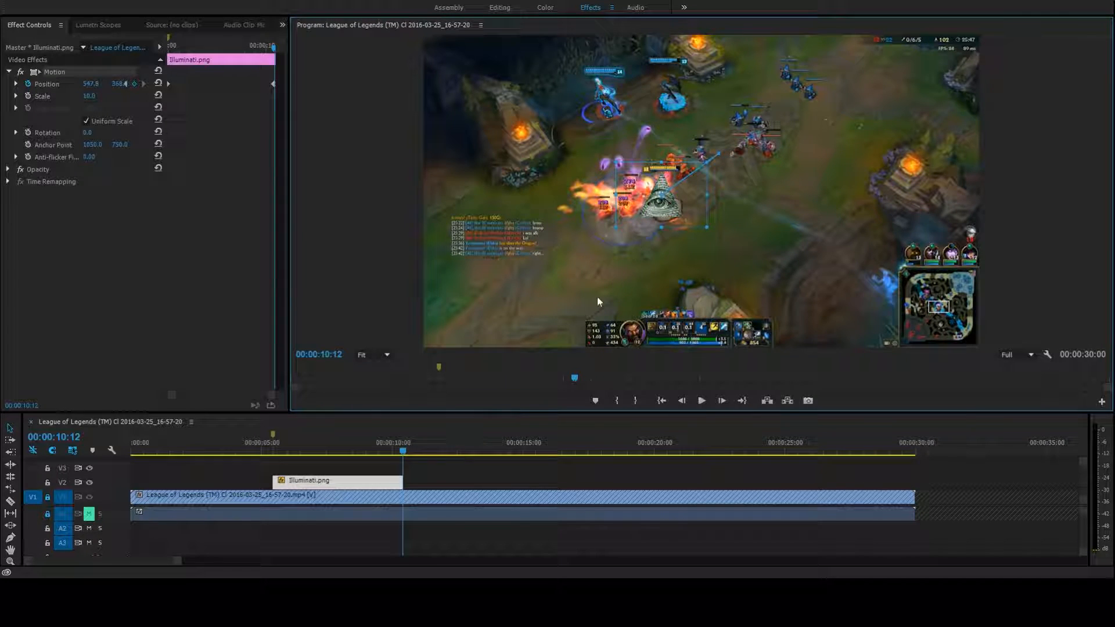
Unmute track A1 and play the sequence from 00:00:05:10 to review the image's movement
left_click_drag(406, 459, 270, 458)
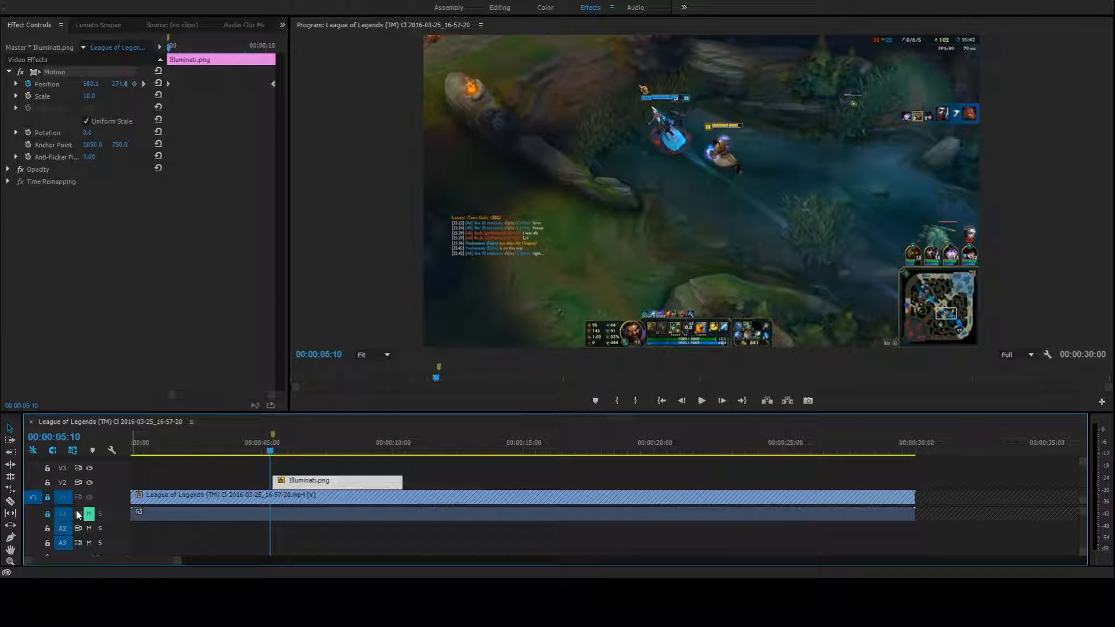
left_click(91, 518)
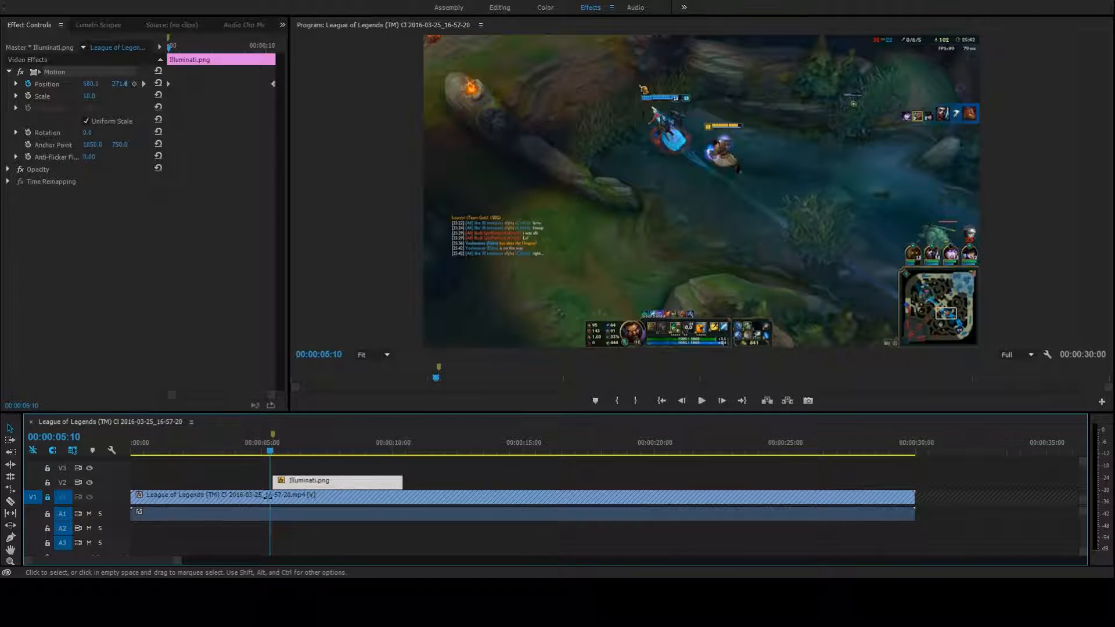
left_click(702, 401)
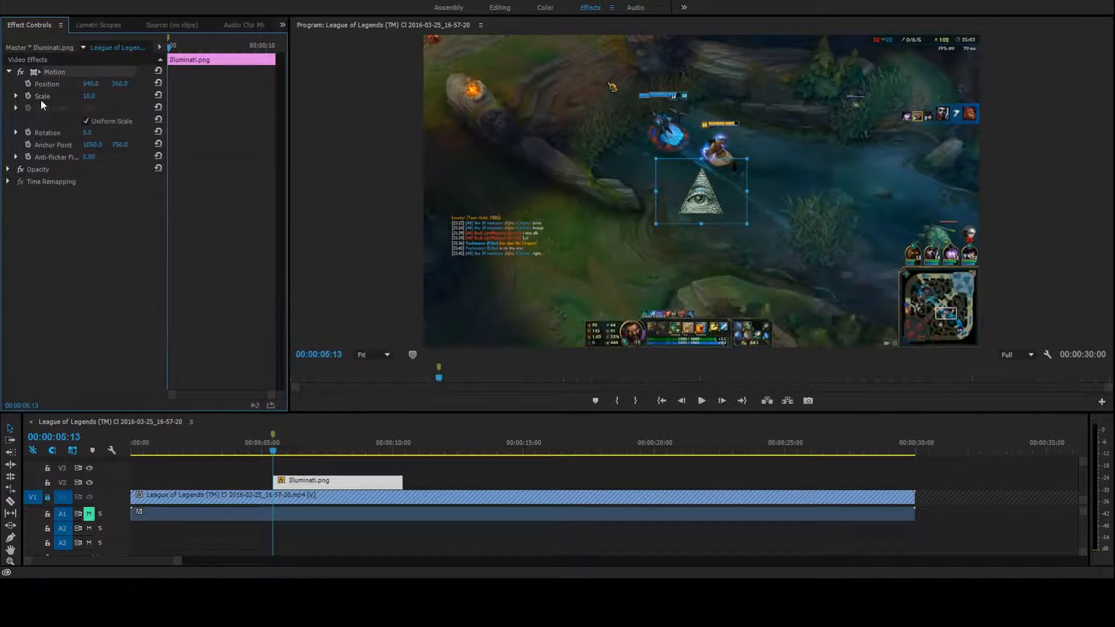
Place the Illuminati image over the character at about 677, 274 and turn on Position keyframing at 00:00:05:13
left_click_drag(723, 203, 738, 166)
left_click(29, 85)
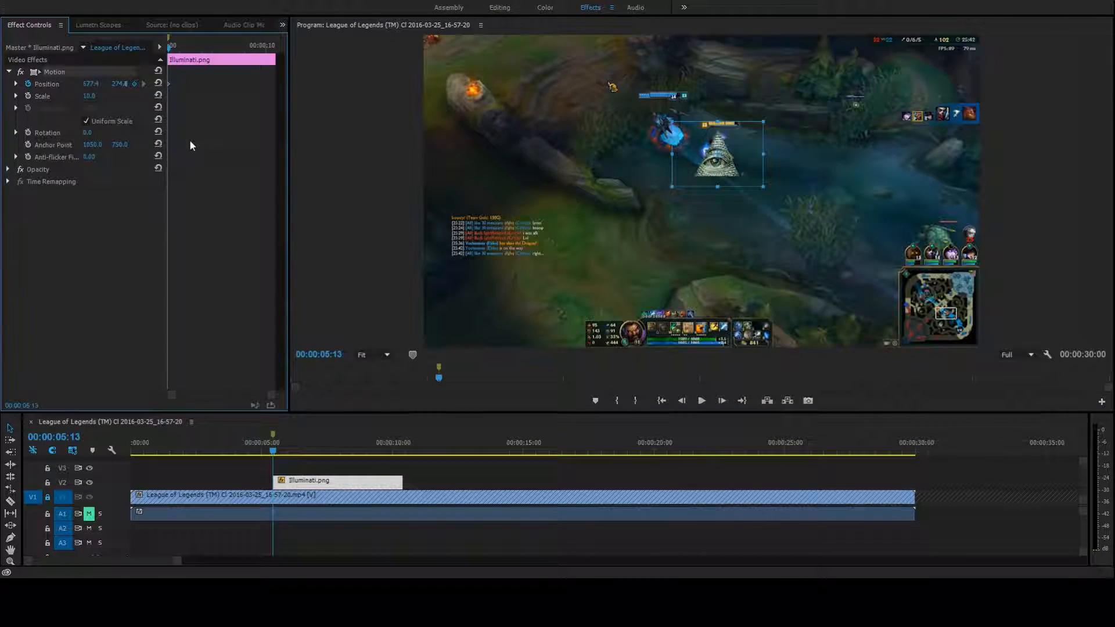
Advance frame by frame to 00:00:08:18, moving the Illuminati image to follow the character and ending at a position of about 807, 465
left_click(723, 401)
left_click_drag(727, 168, 781, 261)
left_click(725, 402)
left_click(722, 401)
left_click(722, 401)
left_click(722, 400)
left_click(722, 400)
left_click(722, 401)
left_click(722, 401)
left_click(722, 401)
left_click(722, 400)
left_click(722, 401)
left_click(722, 401)
left_click(723, 402)
double_click(723, 402)
double_click(722, 402)
double_click(722, 401)
double_click(722, 400)
double_click(721, 401)
double_click(722, 401)
double_click(722, 402)
double_click(723, 402)
double_click(722, 401)
left_click(722, 401)
left_click(722, 402)
triple_click(722, 401)
double_click(722, 402)
key("Right")
key("Right")
key("Right")
key("Right")
key("Right")
key("Right")
key("Right")
double_click(722, 401)
double_click(722, 402)
double_click(722, 401)
double_click(722, 401)
double_click(722, 401)
double_click(721, 401)
triple_click(722, 401)
double_click(722, 401)
triple_click(721, 402)
triple_click(722, 402)
double_click(722, 401)
double_click(722, 401)
triple_click(722, 402)
double_click(722, 401)
triple_click(722, 402)
triple_click(722, 401)
double_click(721, 401)
triple_click(722, 402)
double_click(722, 401)
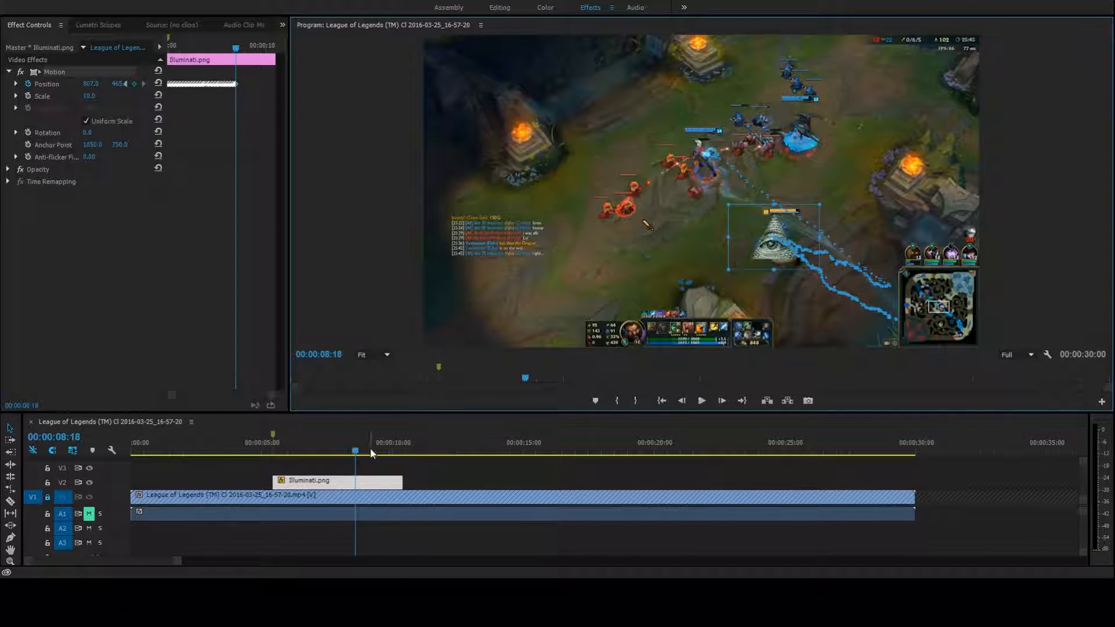
Play the sequence from 00:00:05:10 to check how the image tracks the character, and stop shortly after 00:00:07:00
left_click_drag(356, 451, 270, 452)
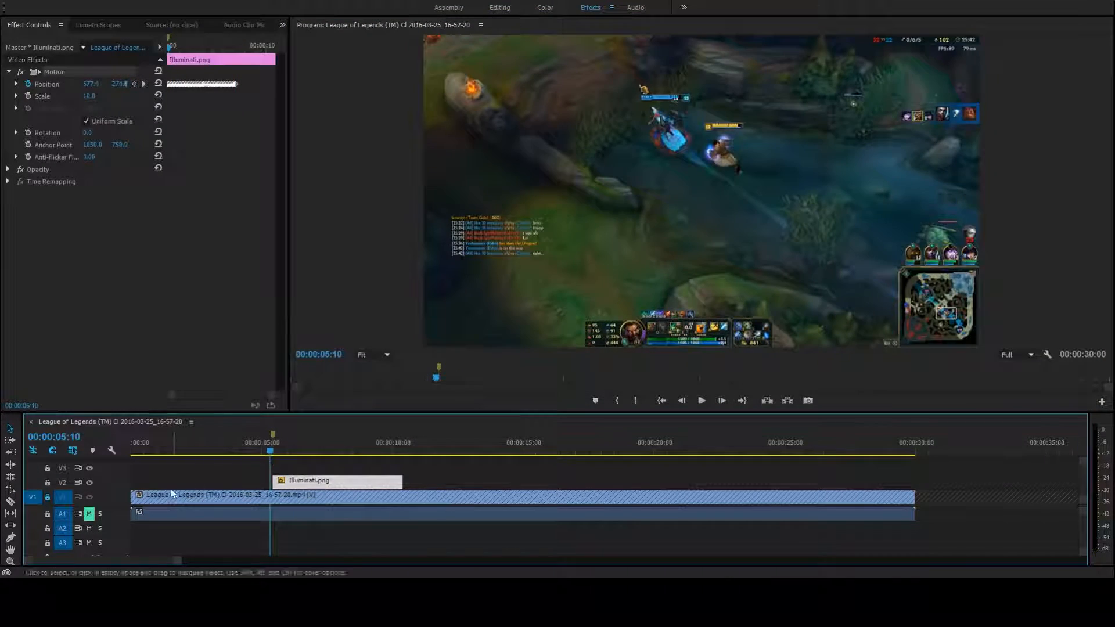
left_click(701, 401)
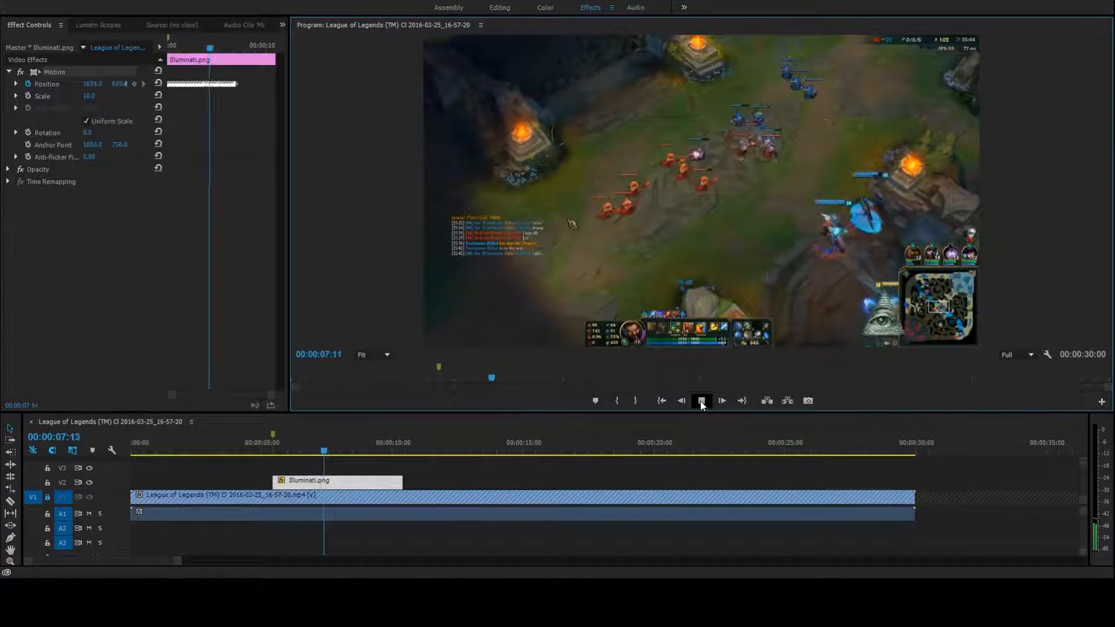
left_click(701, 400)
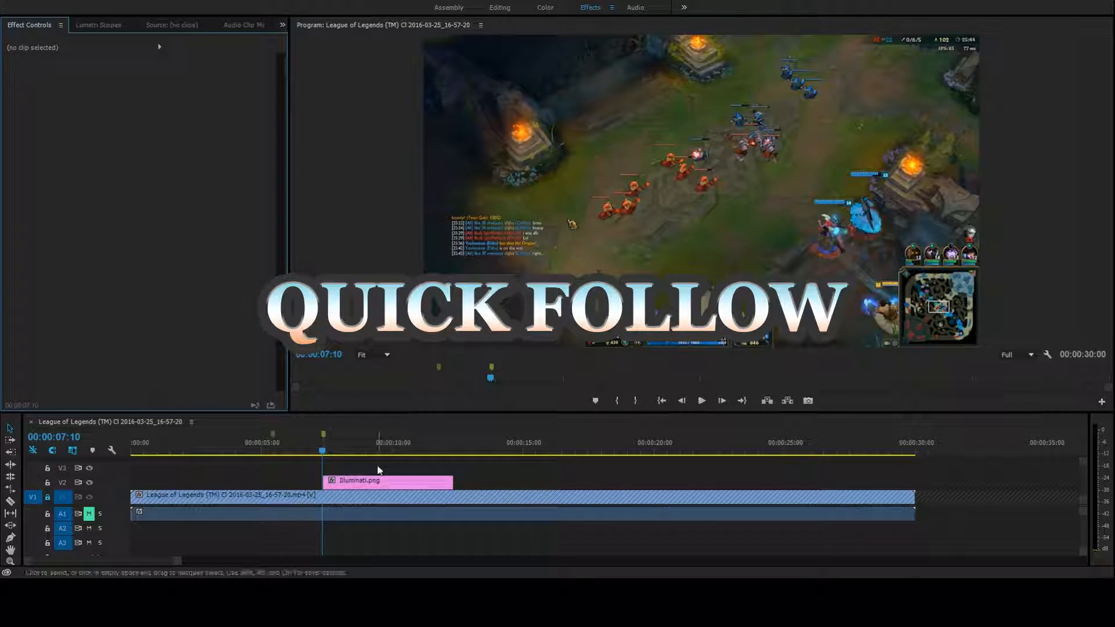
Turn on Scale keyframing for the Illuminati.png clip that starts at the second marker and set its Scale to 10
left_click(375, 480)
left_click(8, 71)
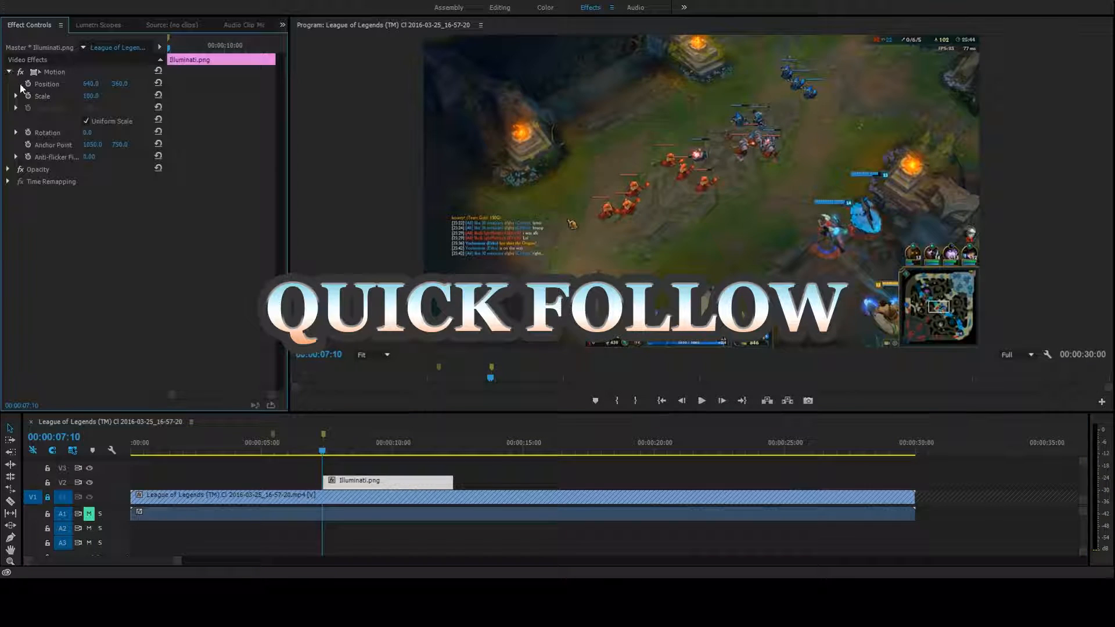
left_click(28, 96)
left_click(94, 96)
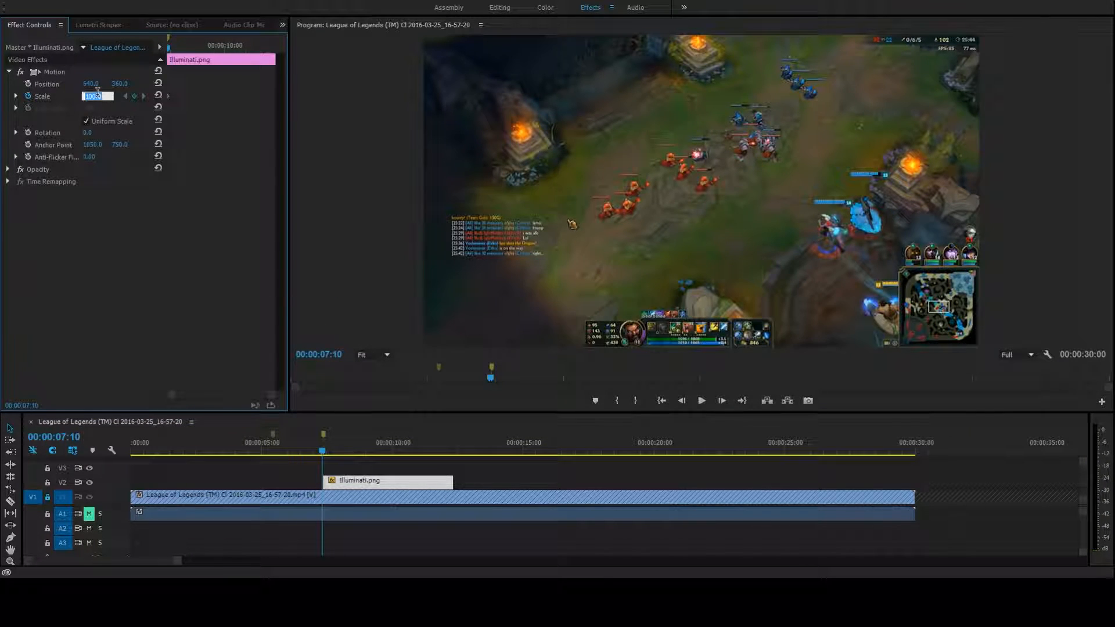
type("10")
key("Return")
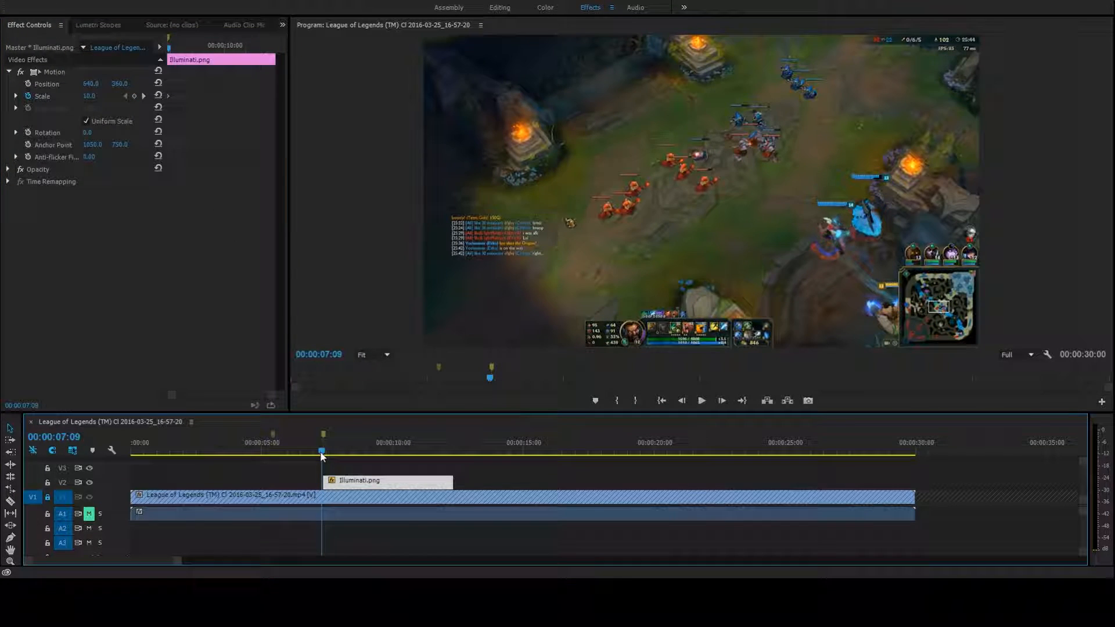
At 00:00:07:12, move the Illuminati image onto the character at about 1054, 630 and turn on Position keyframing
left_click_drag(323, 455, 324, 458)
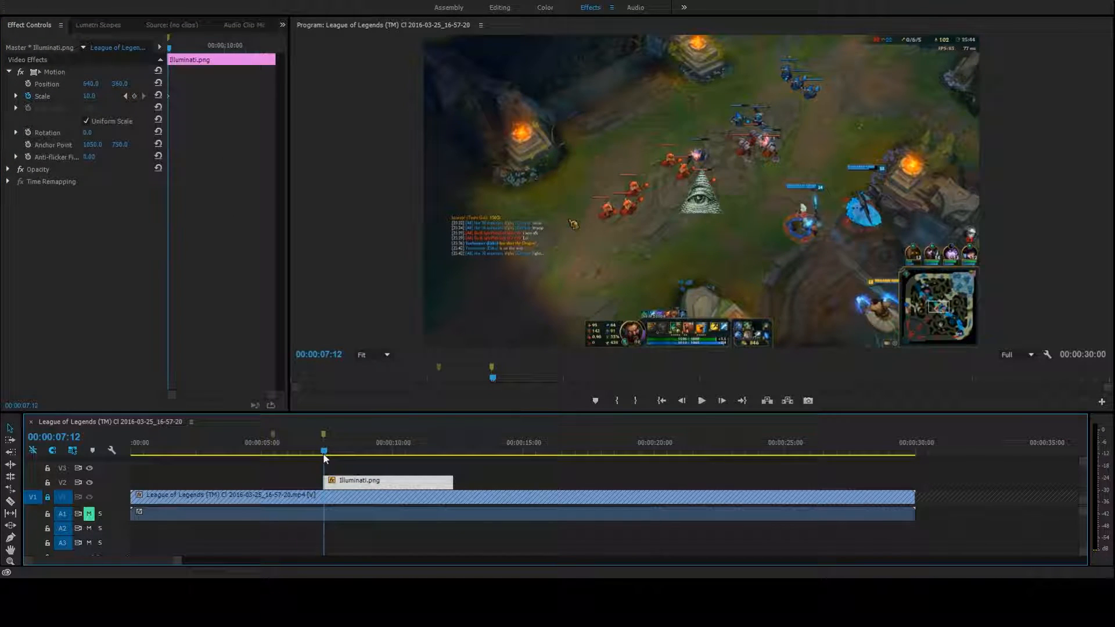
left_click(710, 208)
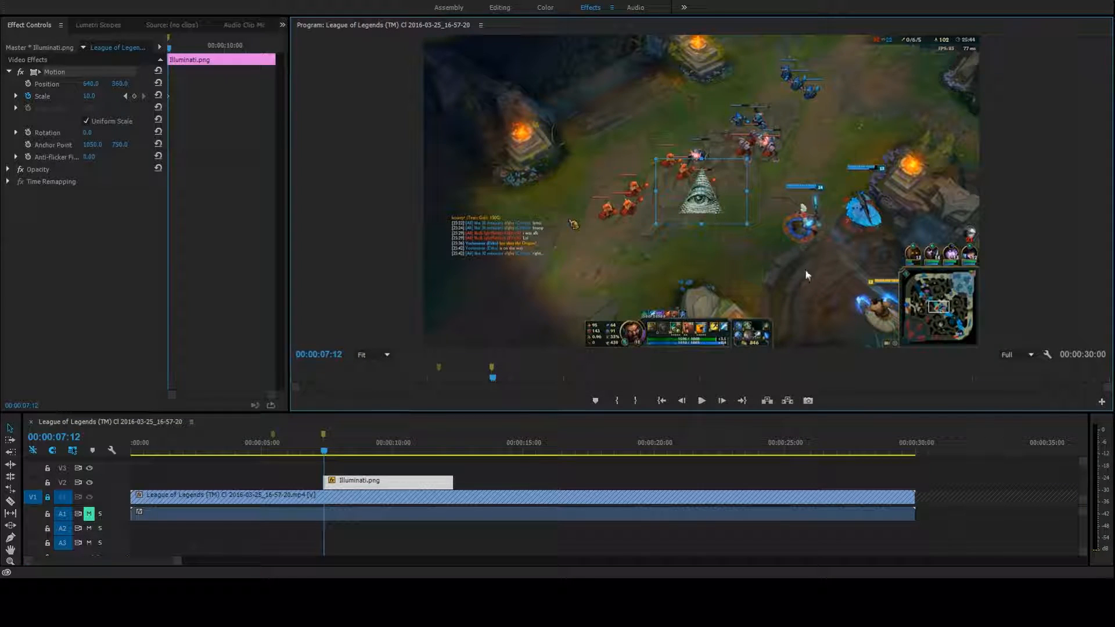
left_click_drag(795, 266, 891, 324)
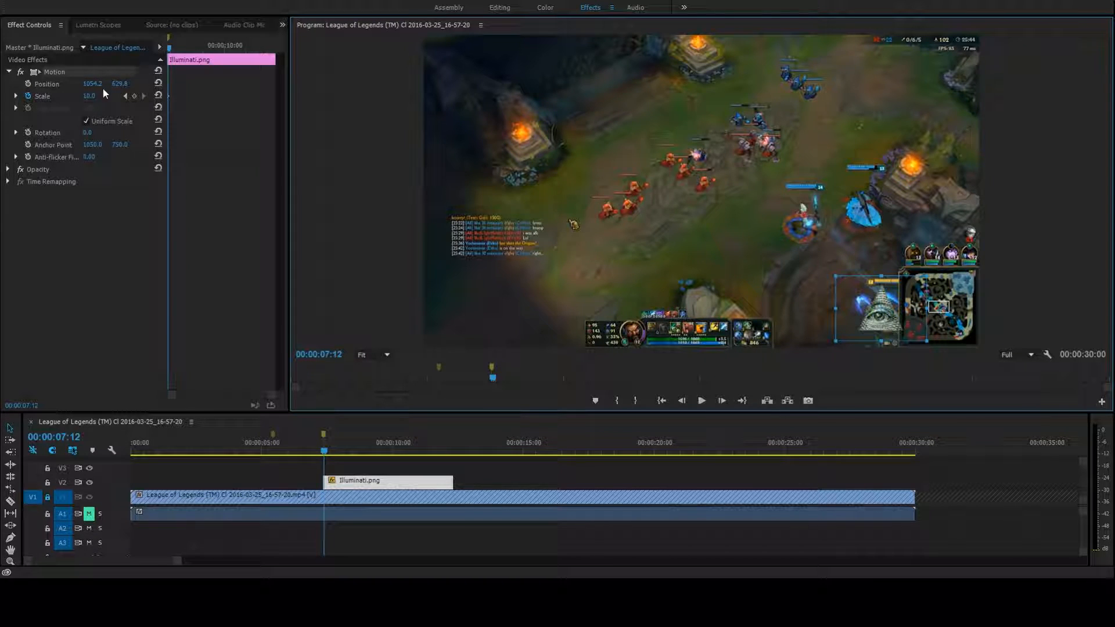
left_click(28, 85)
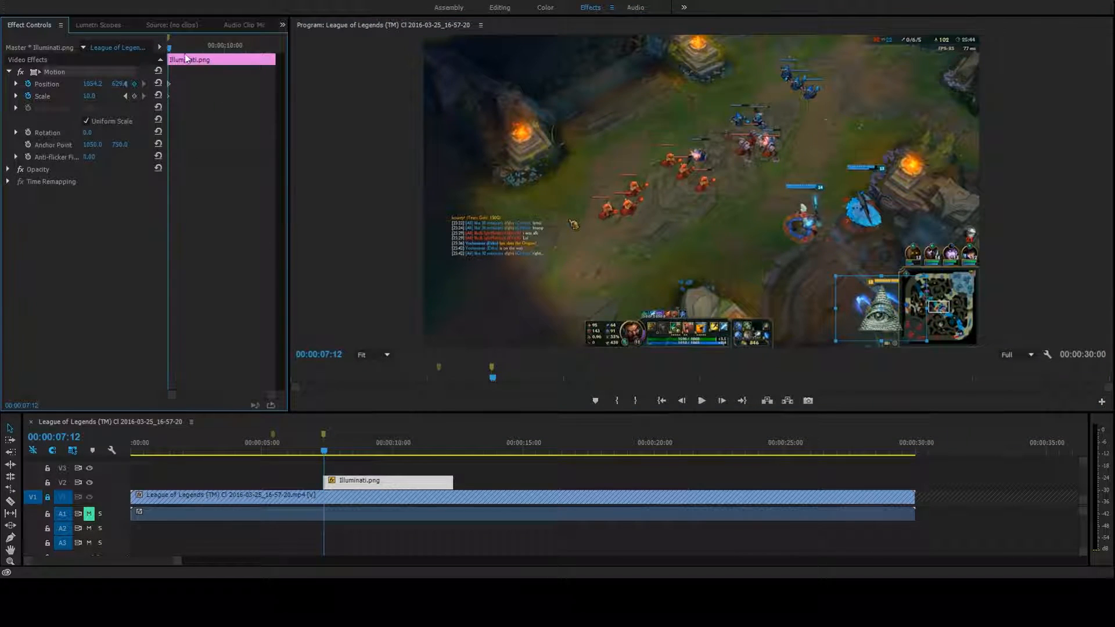
Keyframe the Illuminati image over the character at 00:00:10:08, at a position of about 552, 379
left_click_drag(174, 50, 221, 62)
mouse_move(228, 63)
left_mouse_down()
mouse_move(248, 63)
mouse_move(170, 57)
mouse_move(232, 56)
left_mouse_up()
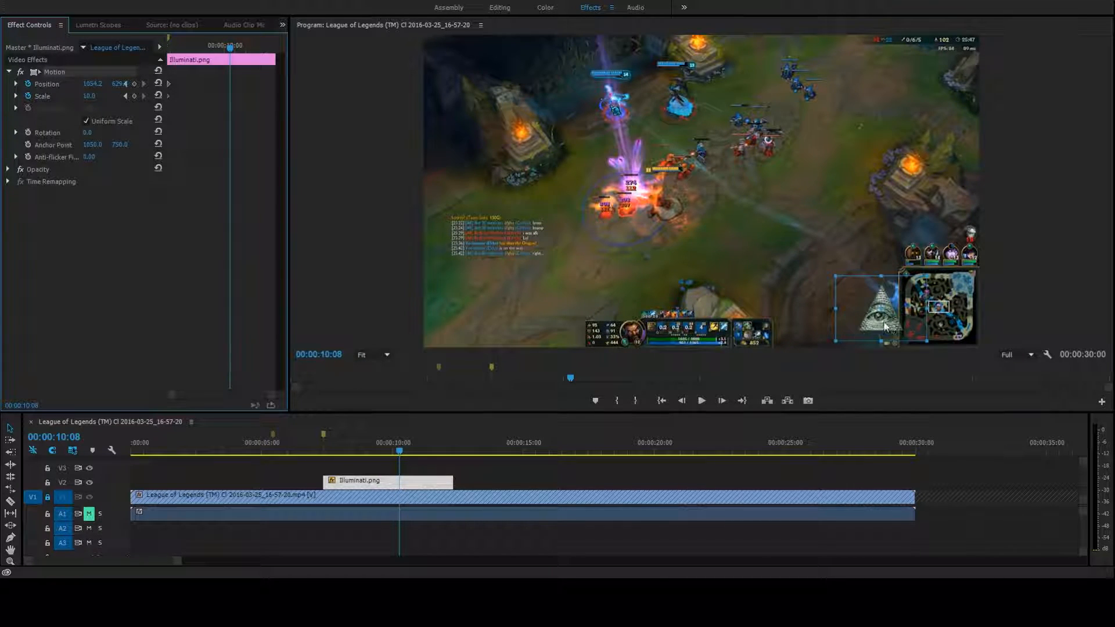
left_click_drag(891, 327, 672, 213)
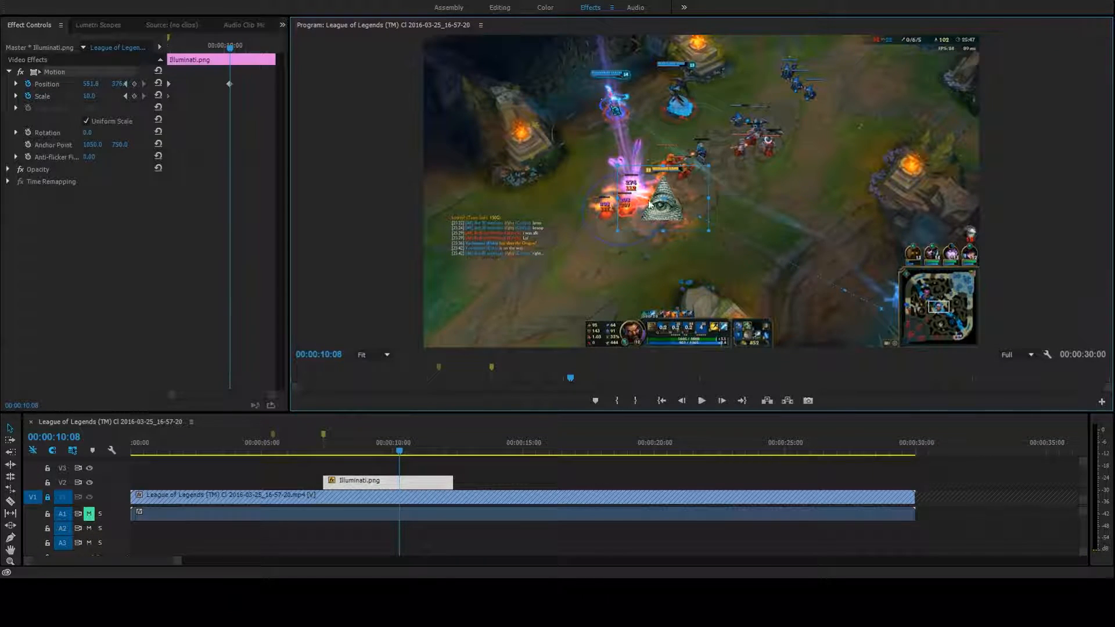
Keyframe the Illuminati image over the character at 00:00:11:05, at a position of about 485, 274
left_click_drag(235, 55, 259, 59)
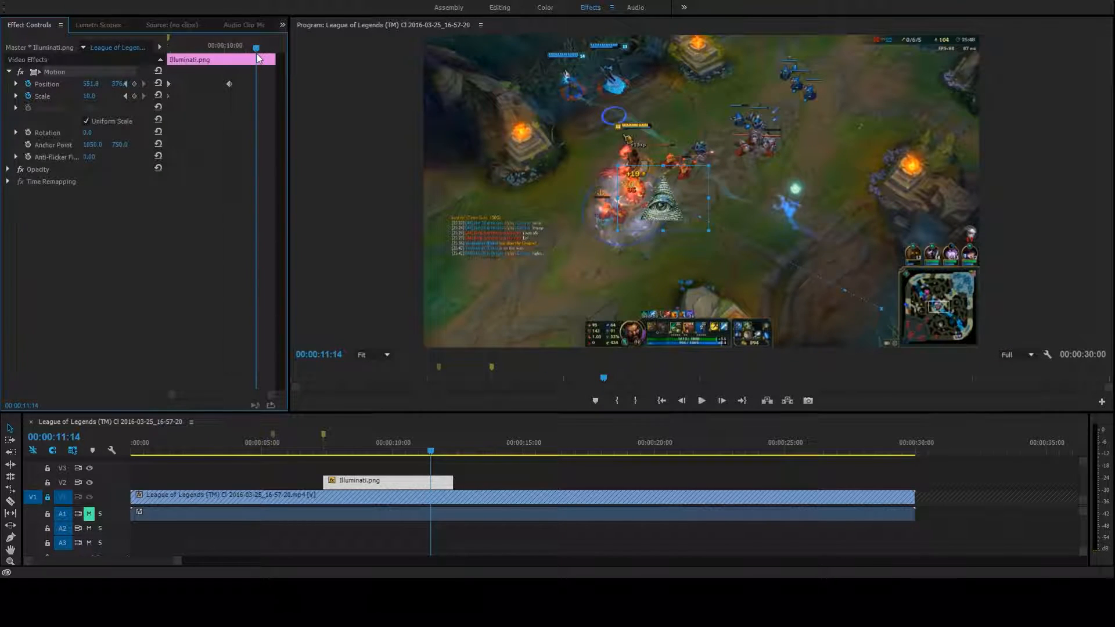
mouse_move(259, 58)
left_mouse_down()
mouse_move(240, 58)
mouse_move(253, 57)
left_mouse_up()
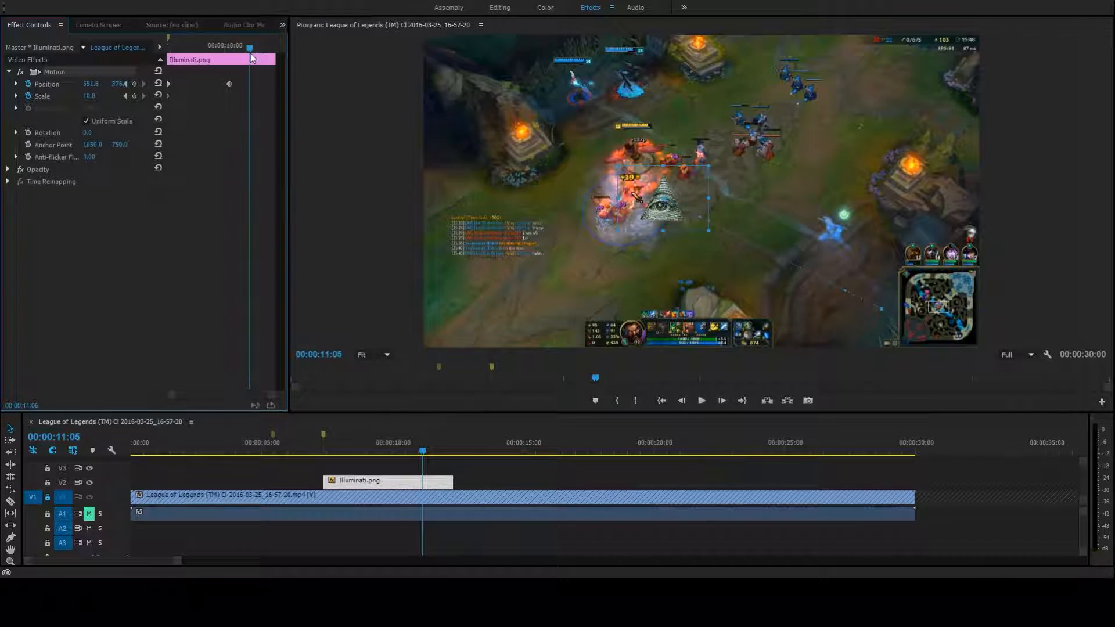
left_click_drag(658, 214, 642, 192)
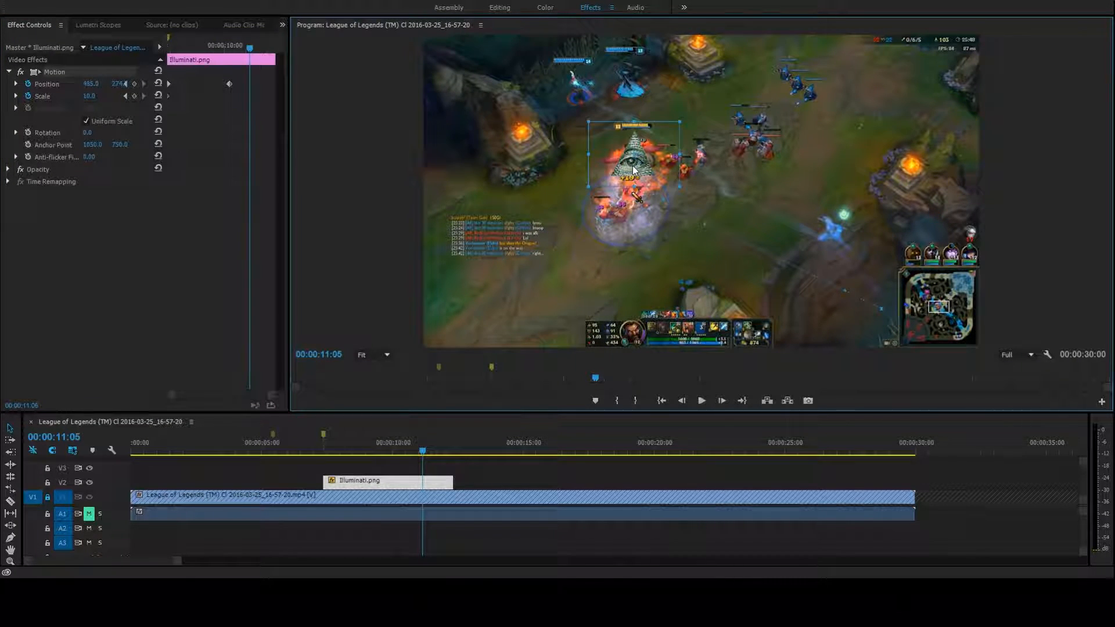
Find the last frame before the camera jumps, 00:00:11:26, and keyframe the Illuminati image over the character at about 453, 242
left_click_drag(257, 46, 268, 53)
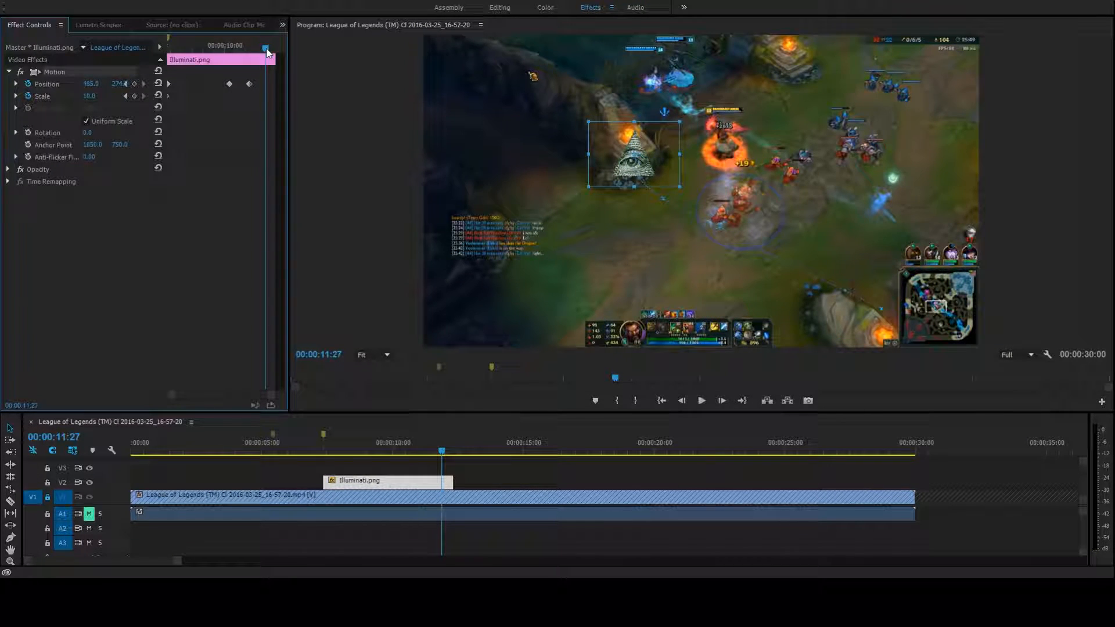
left_click_drag(268, 53, 267, 53)
left_click(681, 400)
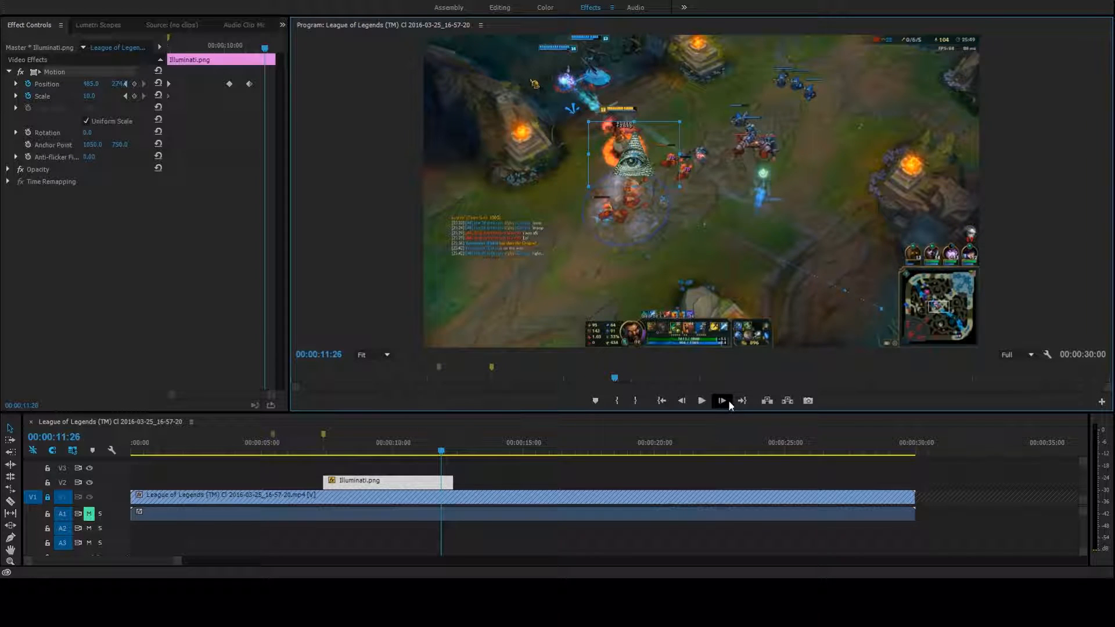
left_click(723, 401)
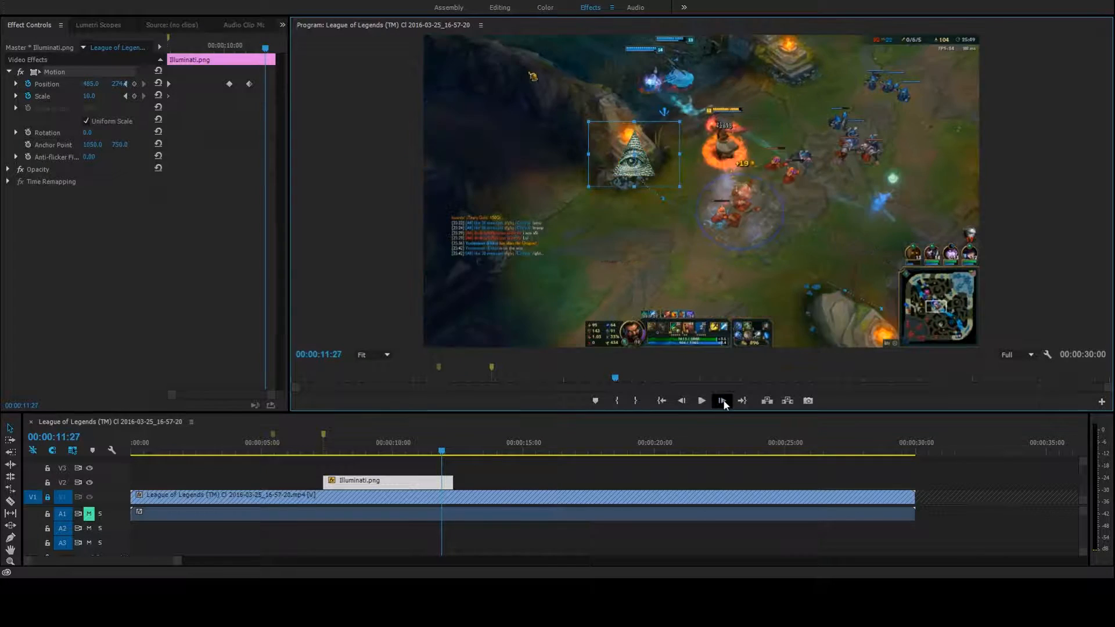
left_click(681, 401)
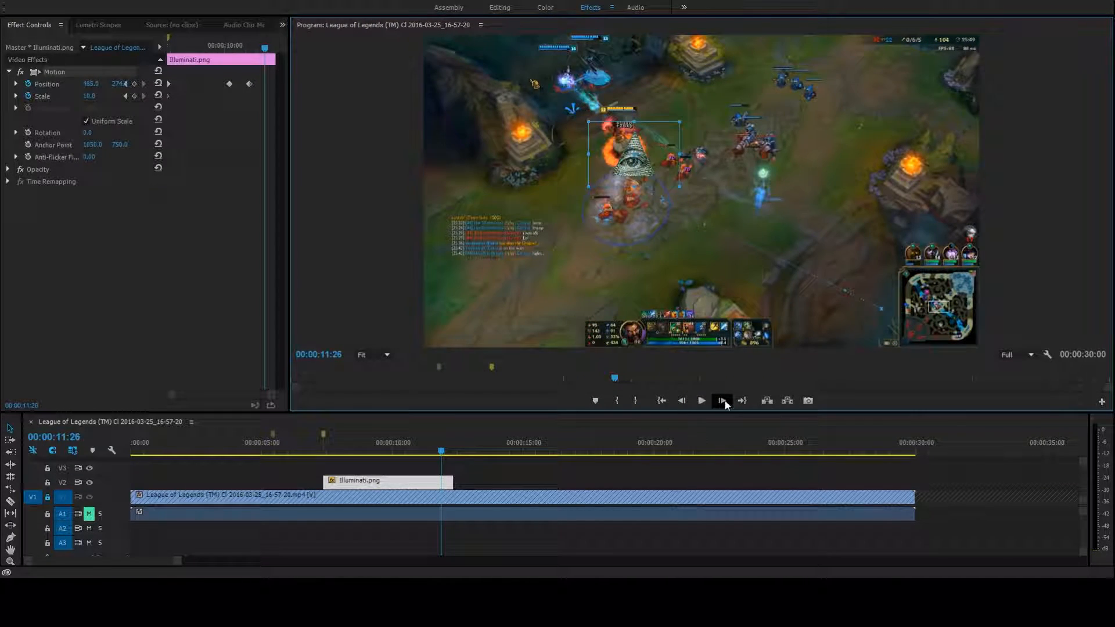
left_click(722, 400)
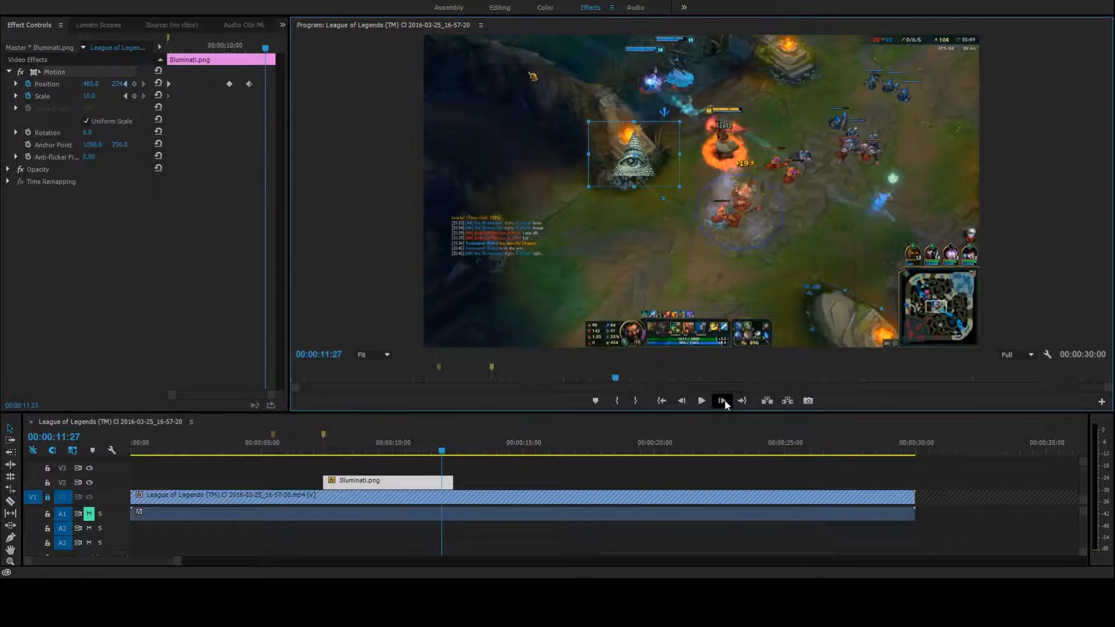
left_click(685, 402)
left_click_drag(643, 165, 630, 156)
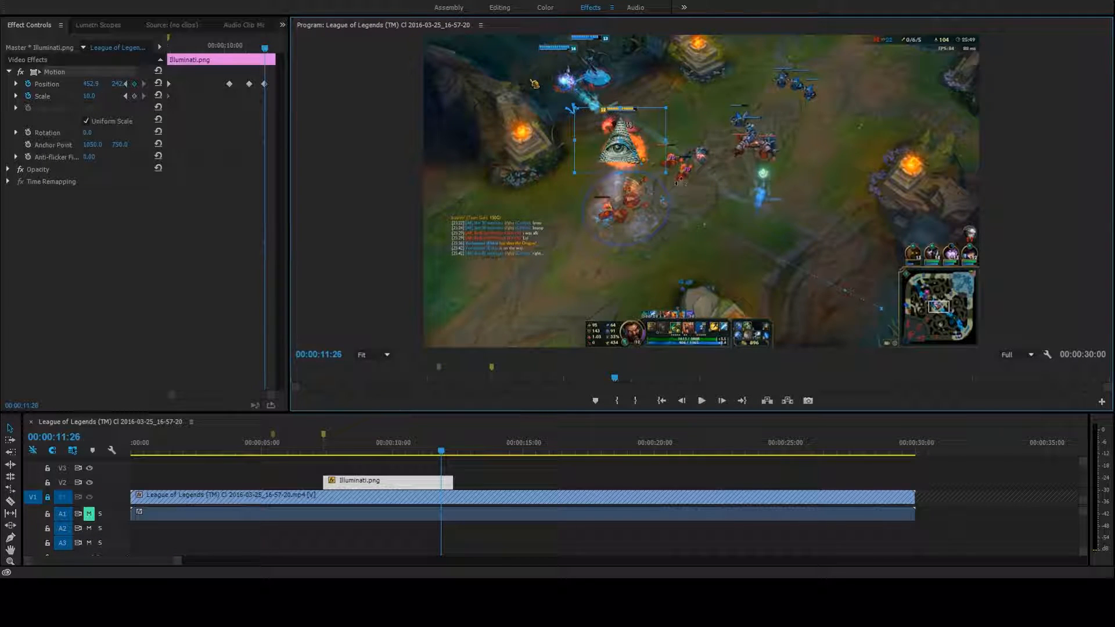
Split the Illuminati.png clip at 00:00:11:26 and select the short piece after the cut
key("c")
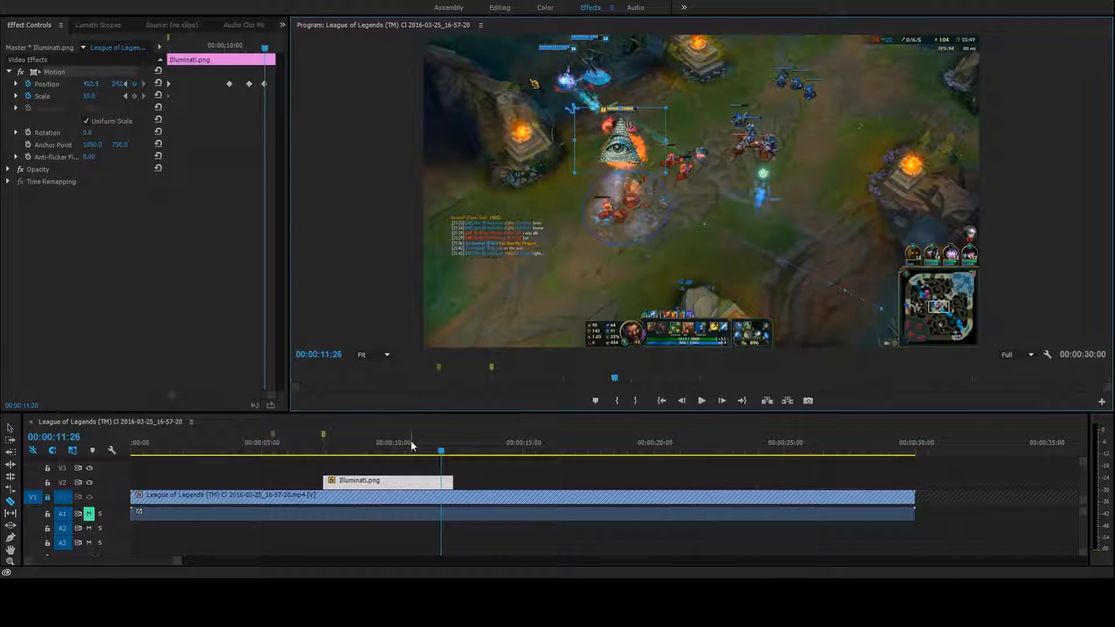
left_click(442, 487)
key("v")
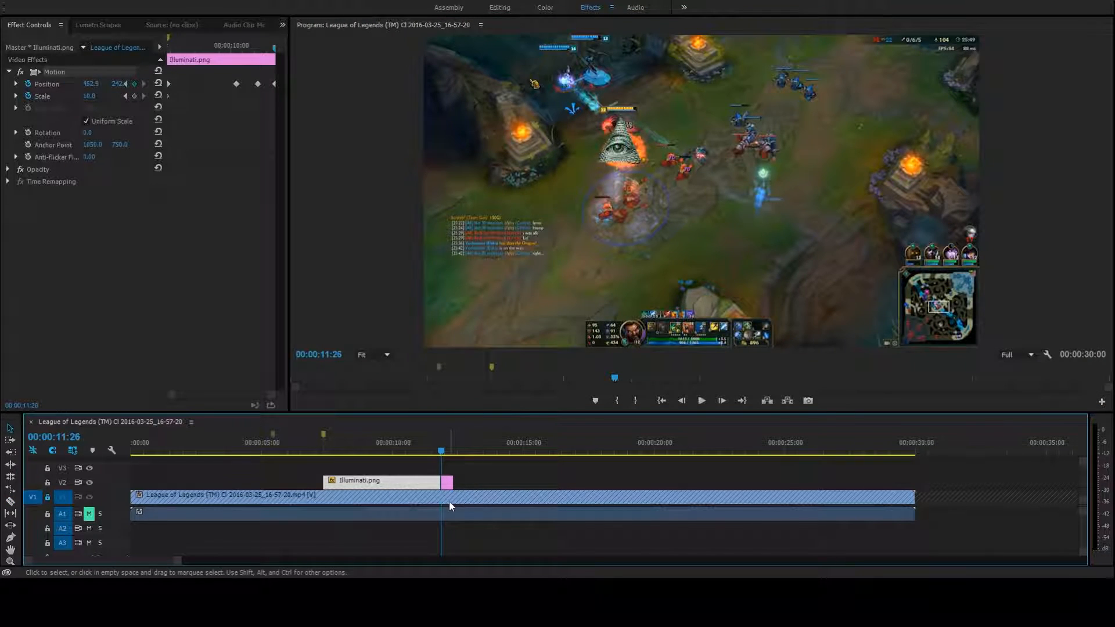
left_click(448, 484)
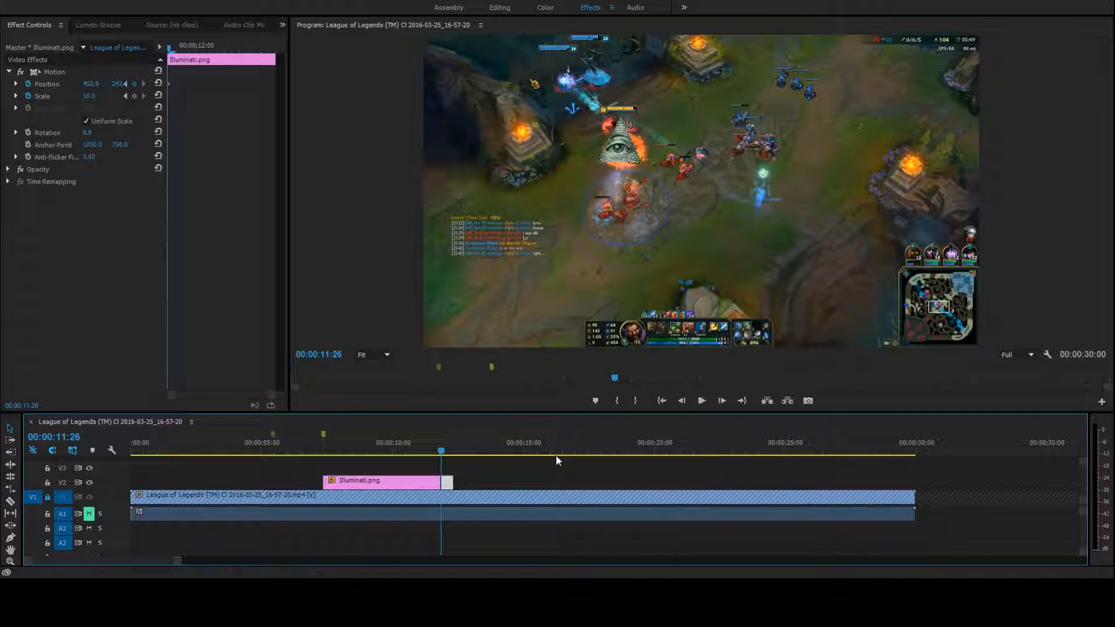
Turn off Position keyframing for the short Illuminati.png piece, deleting its existing Position keyframes
left_click(722, 402)
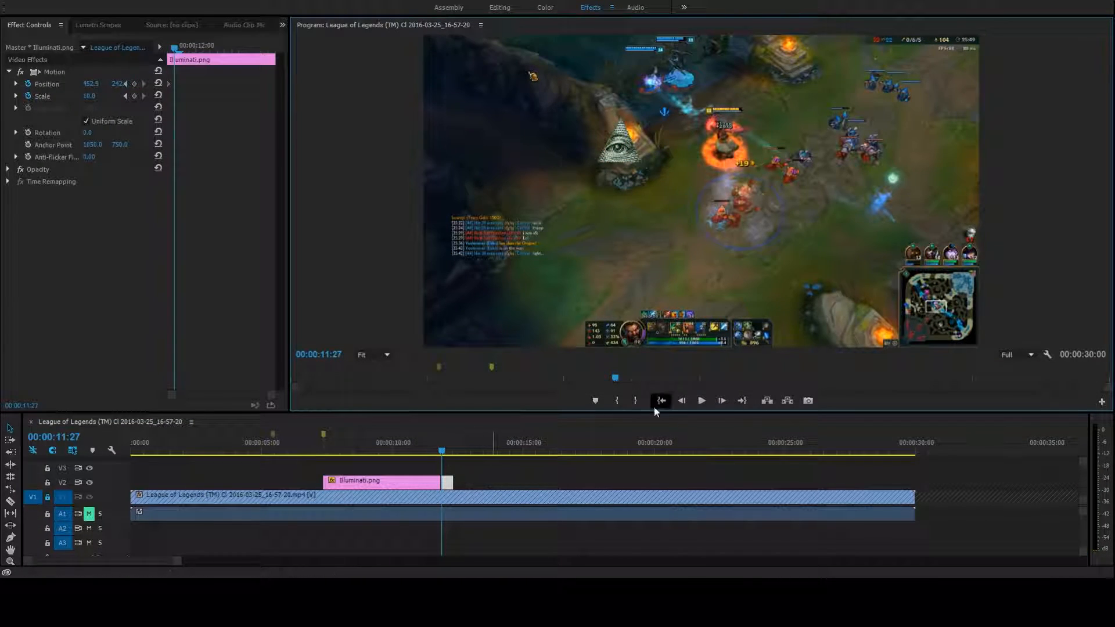
left_click(681, 401)
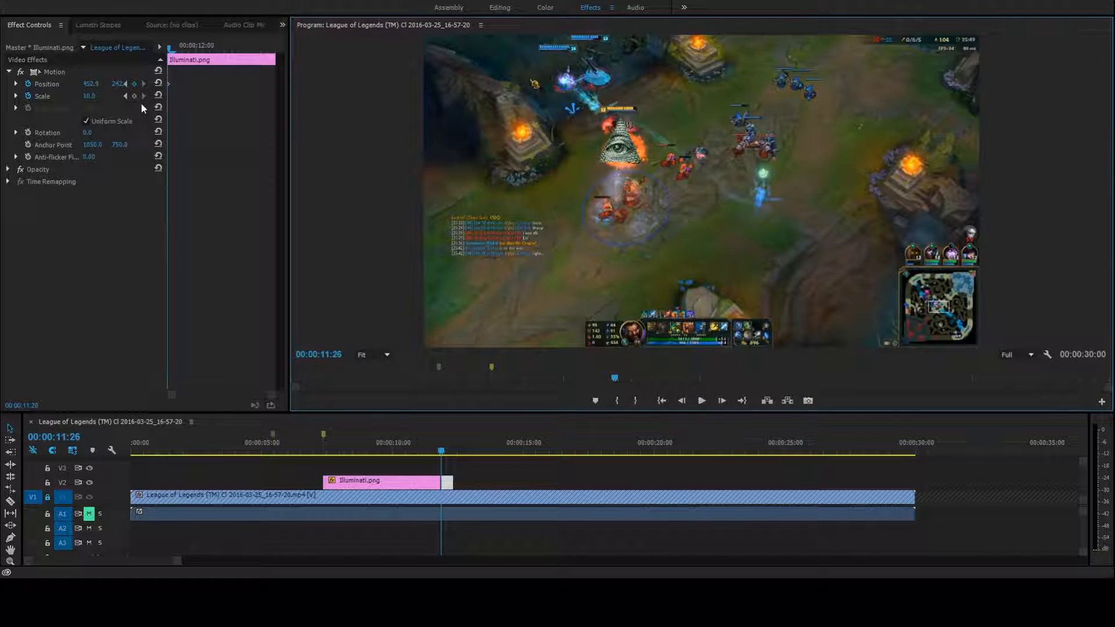
left_click(28, 83)
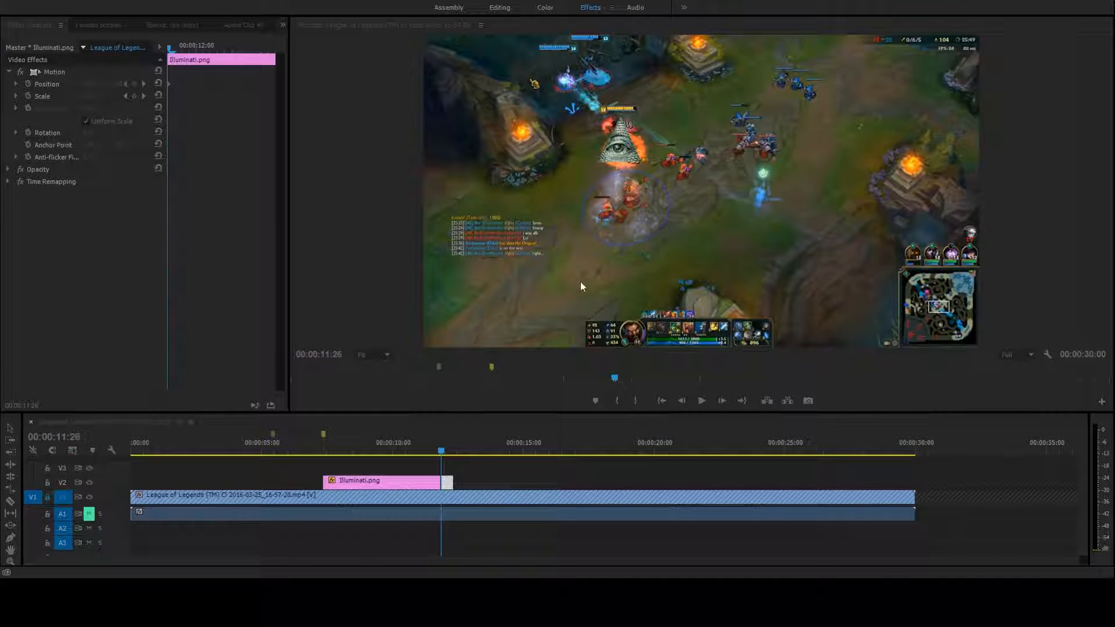
left_click(608, 298)
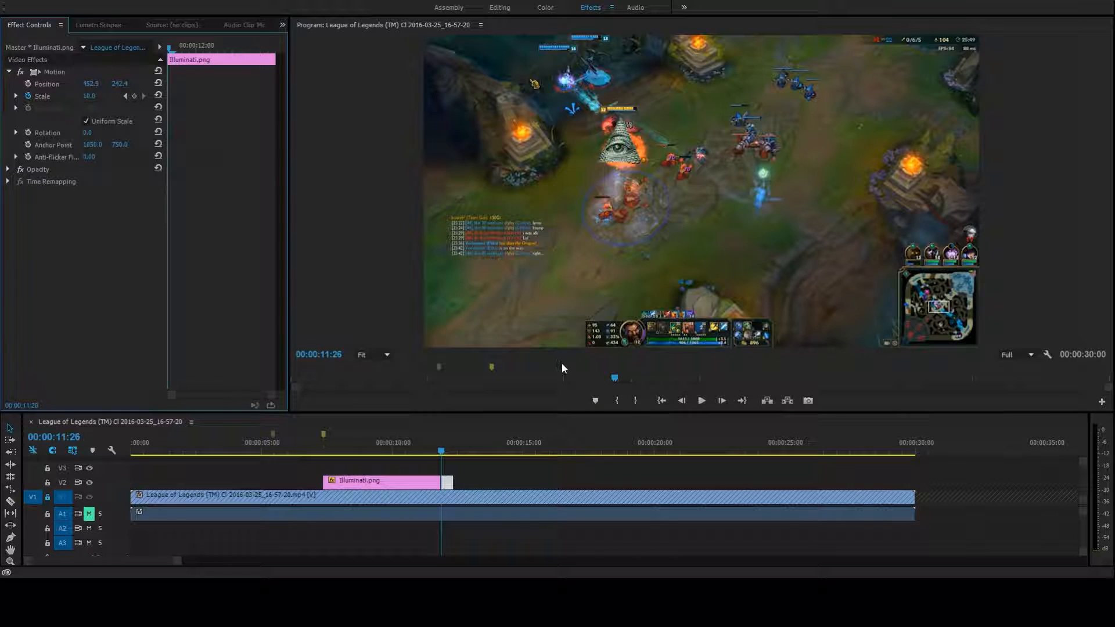
Shift the short Illuminati.png piece one frame later so that it starts at 00:00:11:27
left_click(719, 400)
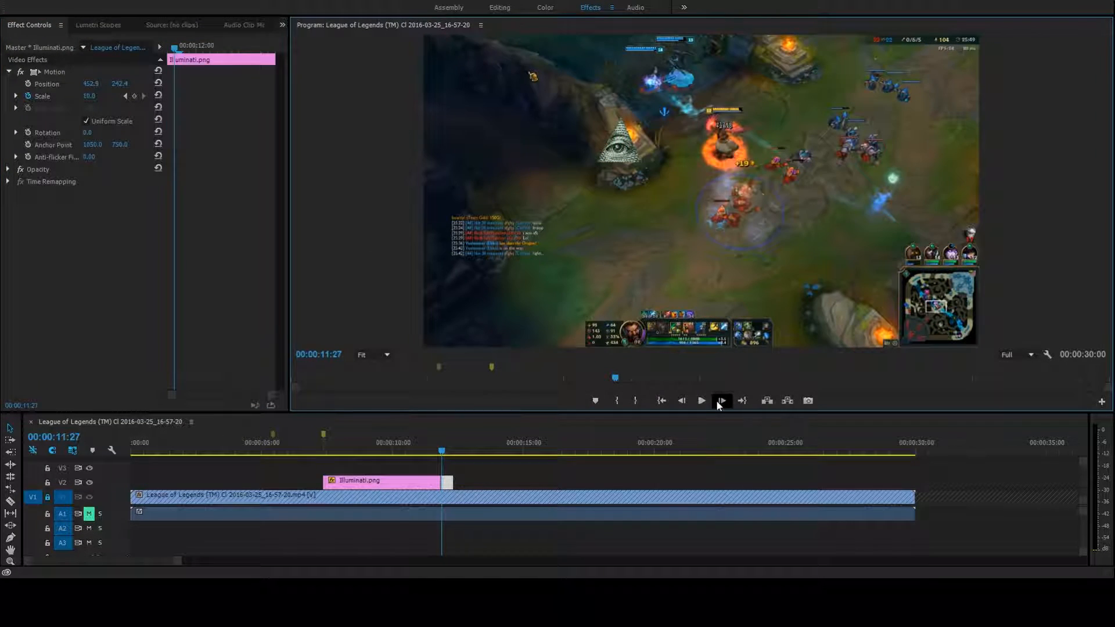
left_click(450, 483)
left_click(448, 483)
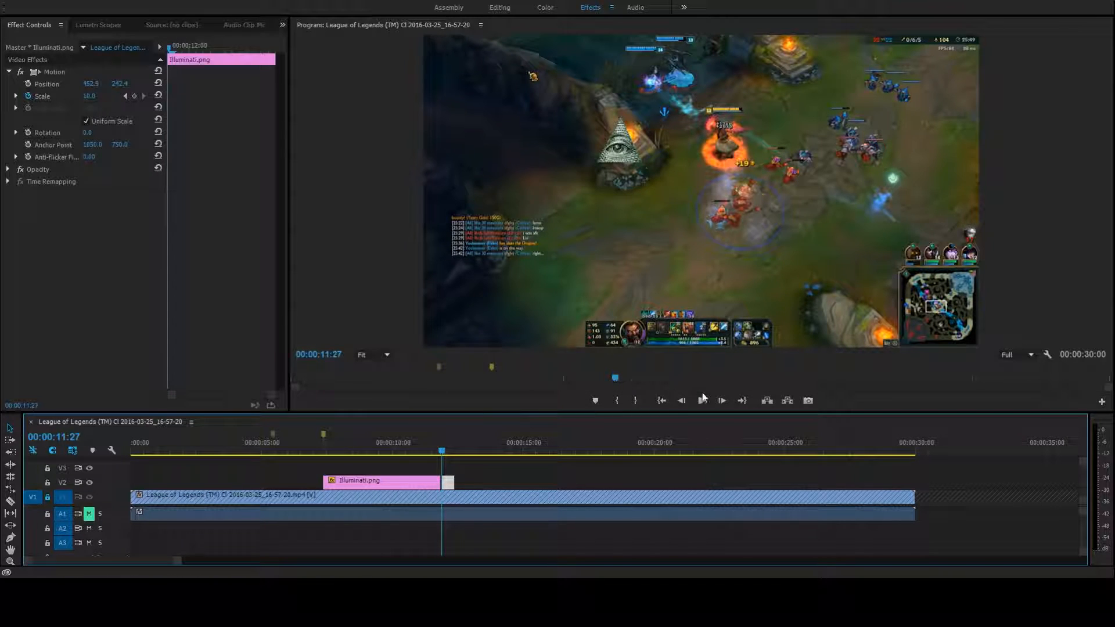
left_click(681, 400)
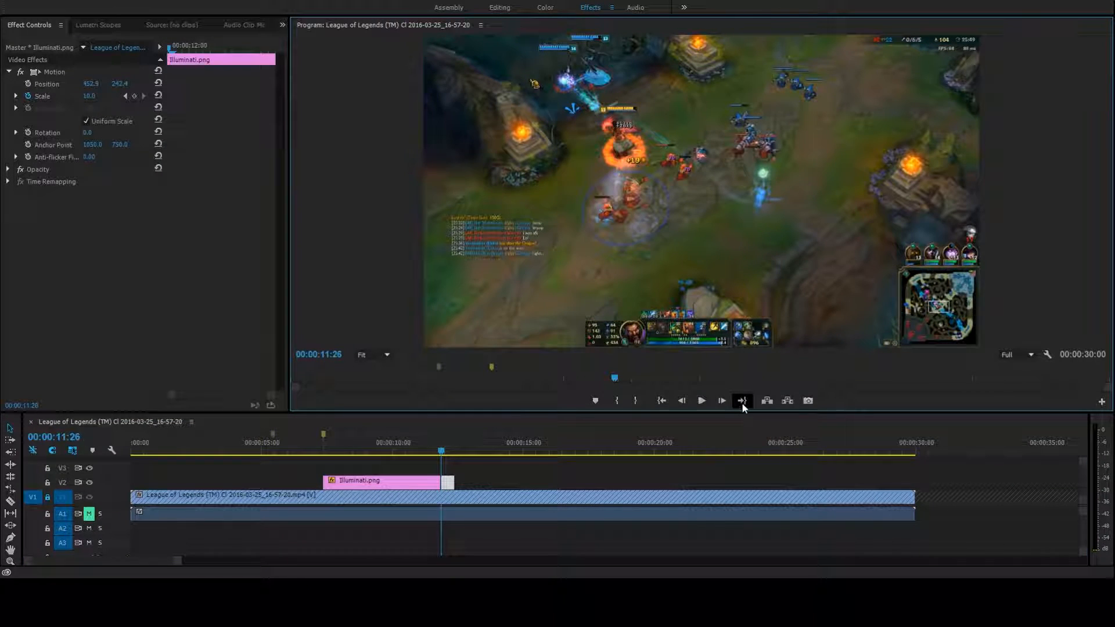
At 00:00:11:27, move the short piece's Illuminati image onto the character at about 695, 236
left_click(727, 400)
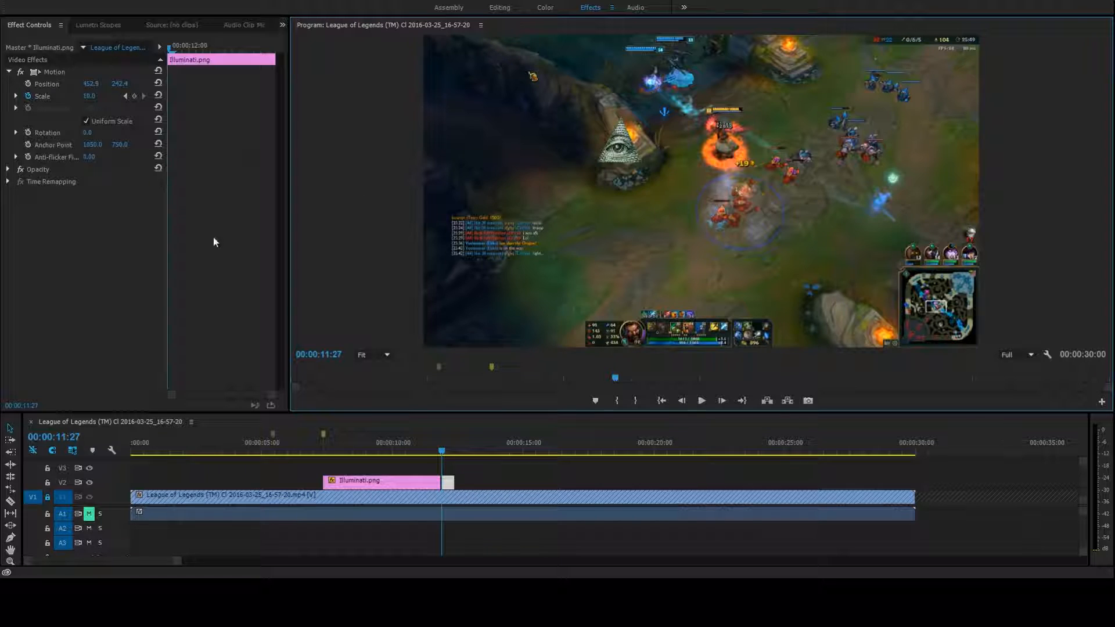
left_click(621, 148)
left_click_drag(625, 157, 733, 156)
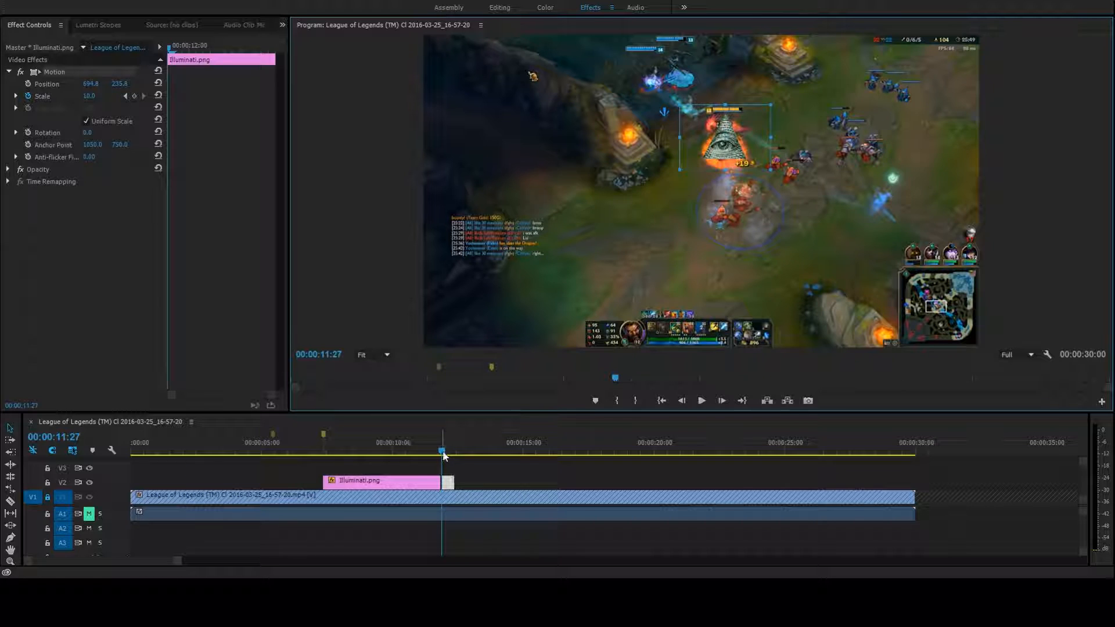
Play the sequence from 00:00:06:24 and again from about 00:00:07:13 to check how the image follows the character
left_click_drag(443, 453, 461, 457)
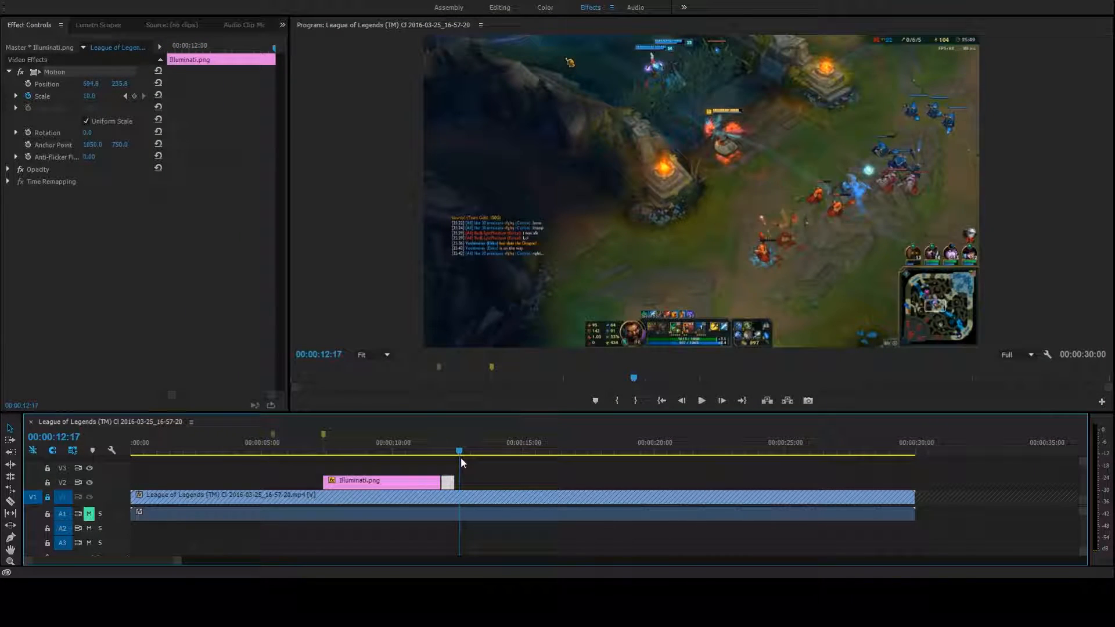
left_click(310, 452)
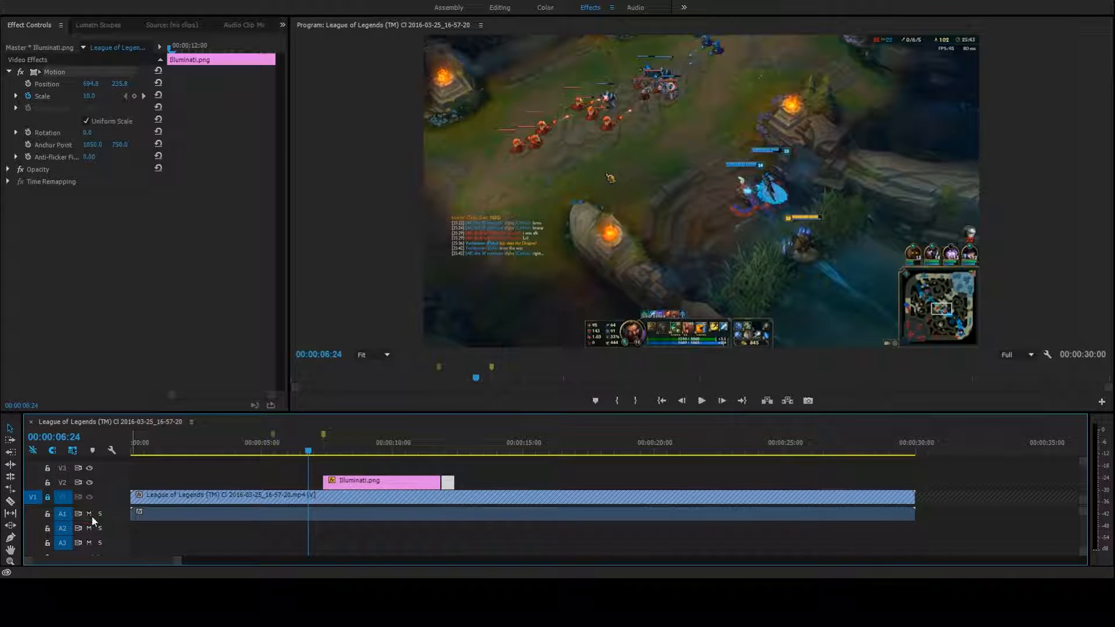
left_click(702, 401)
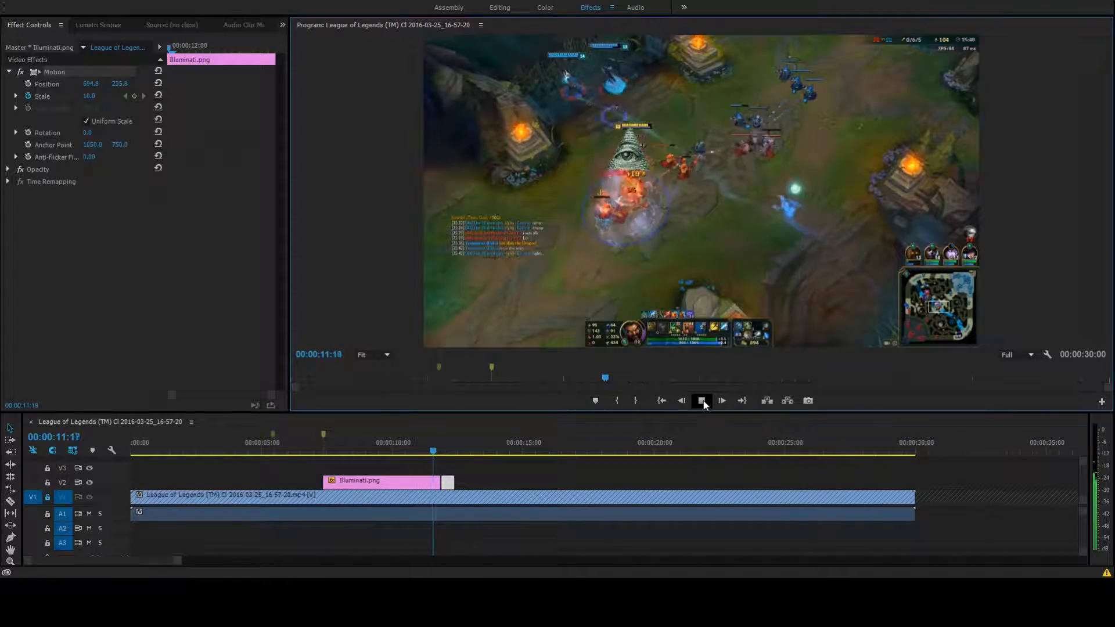
left_click(702, 401)
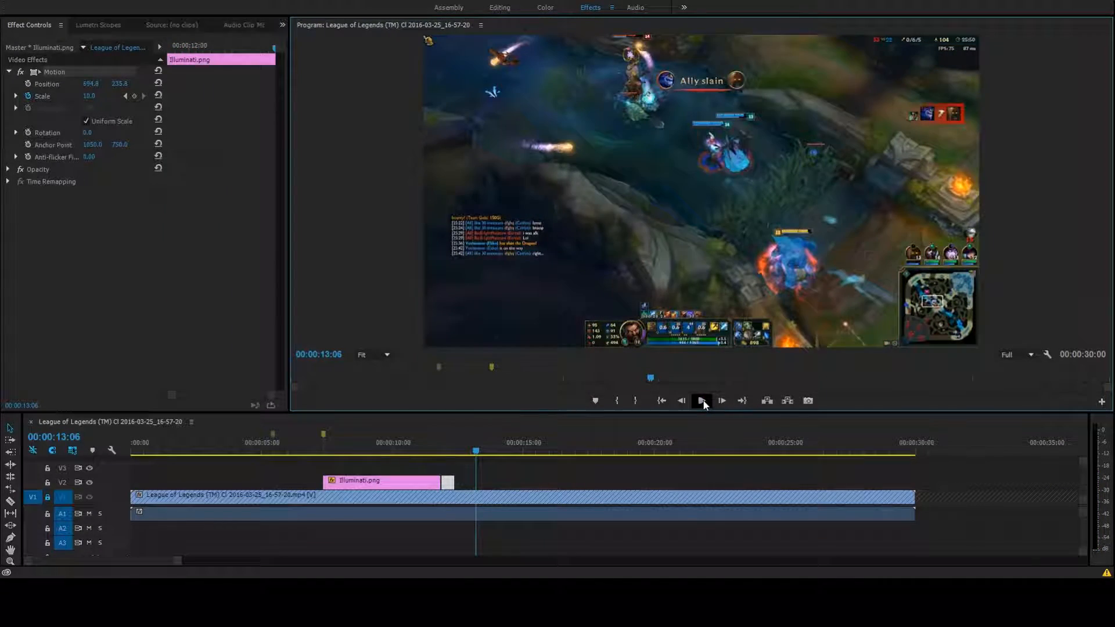
left_click_drag(478, 452, 327, 460)
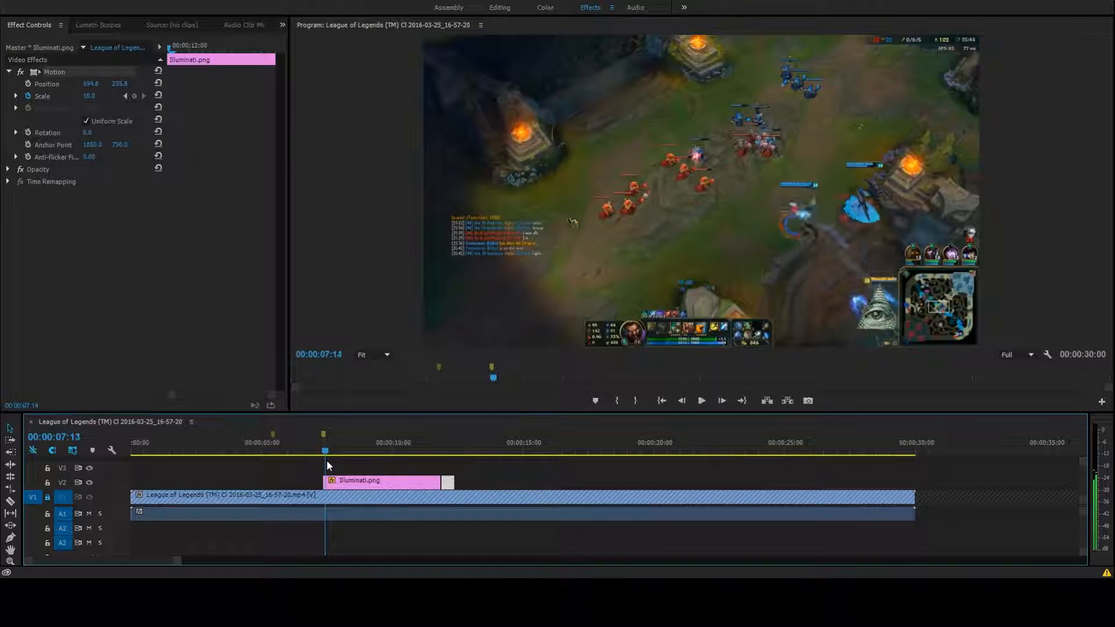
left_click(703, 400)
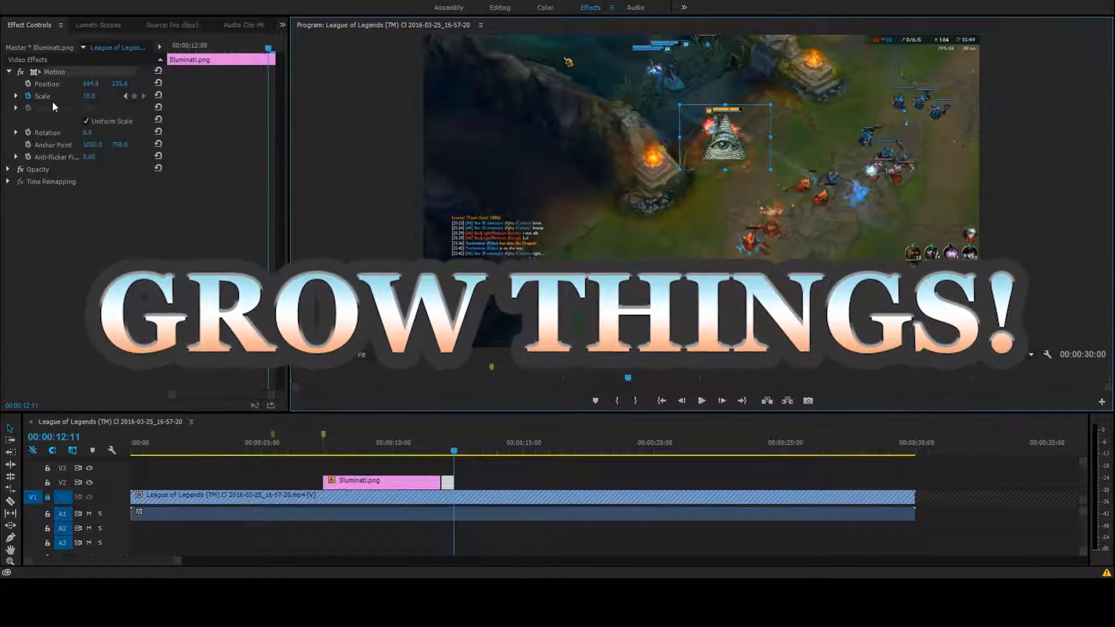
Add a Scale keyframe of 100 at 00:00:12:11 on the short Illuminati.png piece and play back its growth
mouse_move(267, 47)
left_mouse_down()
mouse_move(170, 59)
mouse_move(276, 64)
left_mouse_up()
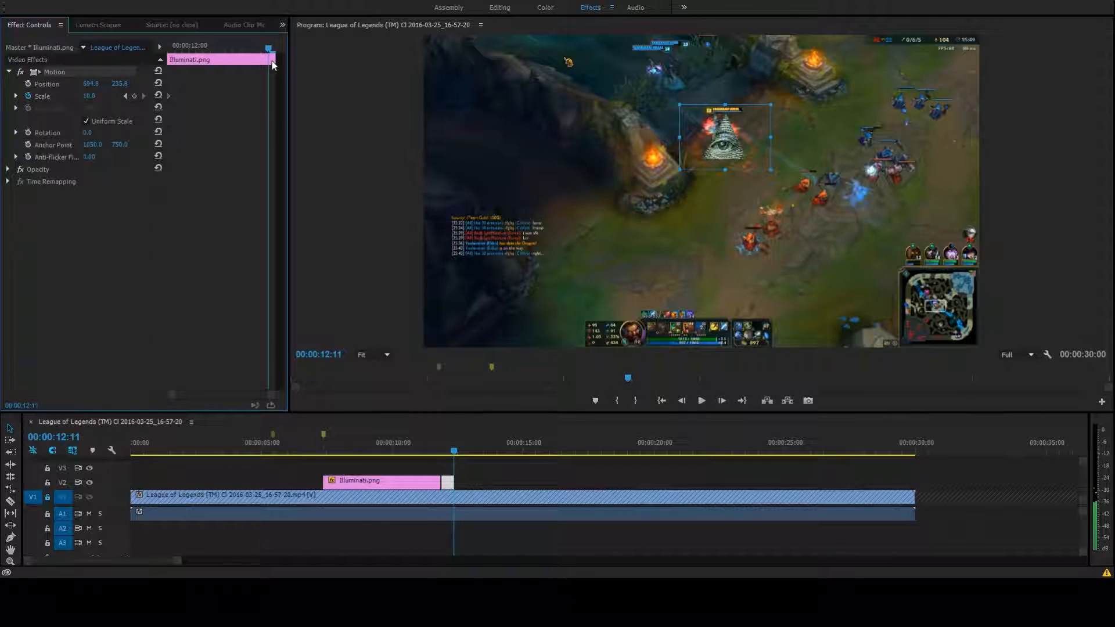
key("Right")
left_click(682, 400)
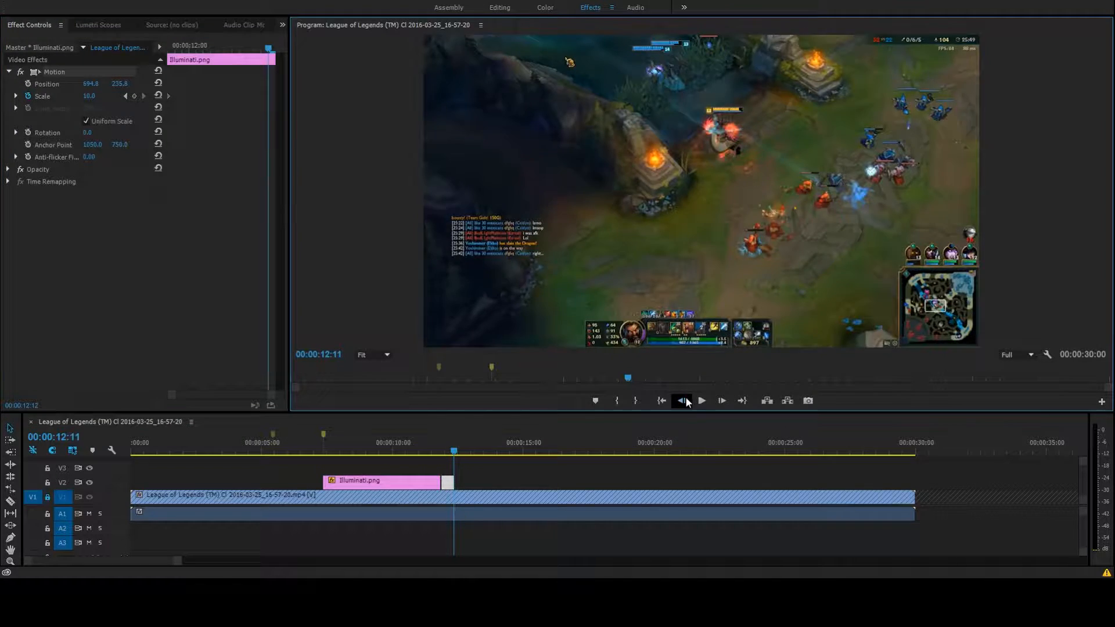
left_click(135, 96)
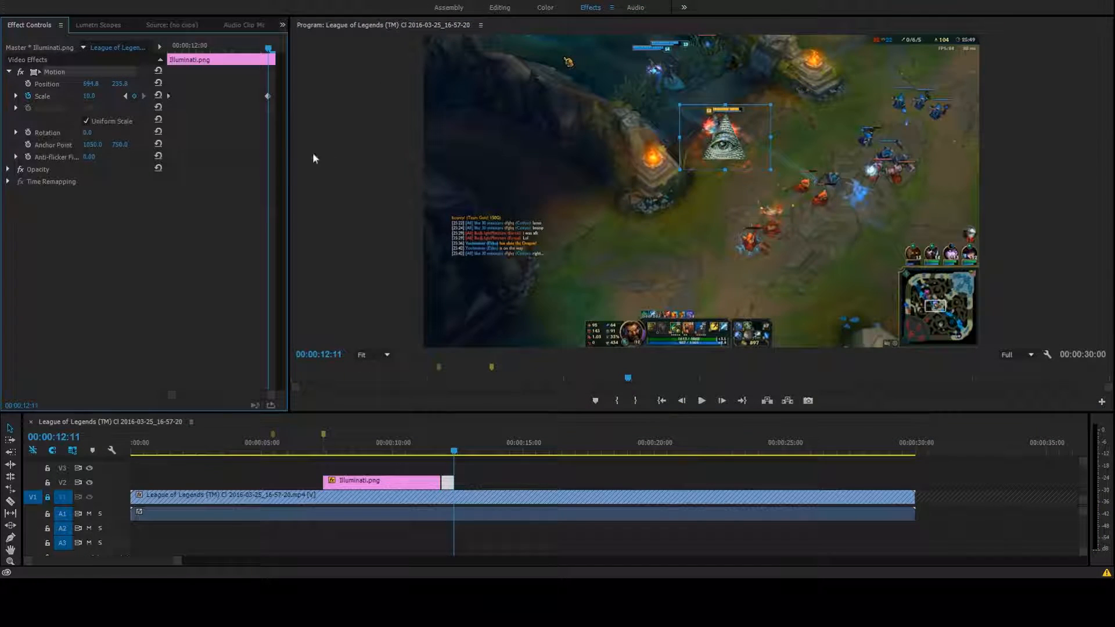
type("100")
key("Return")
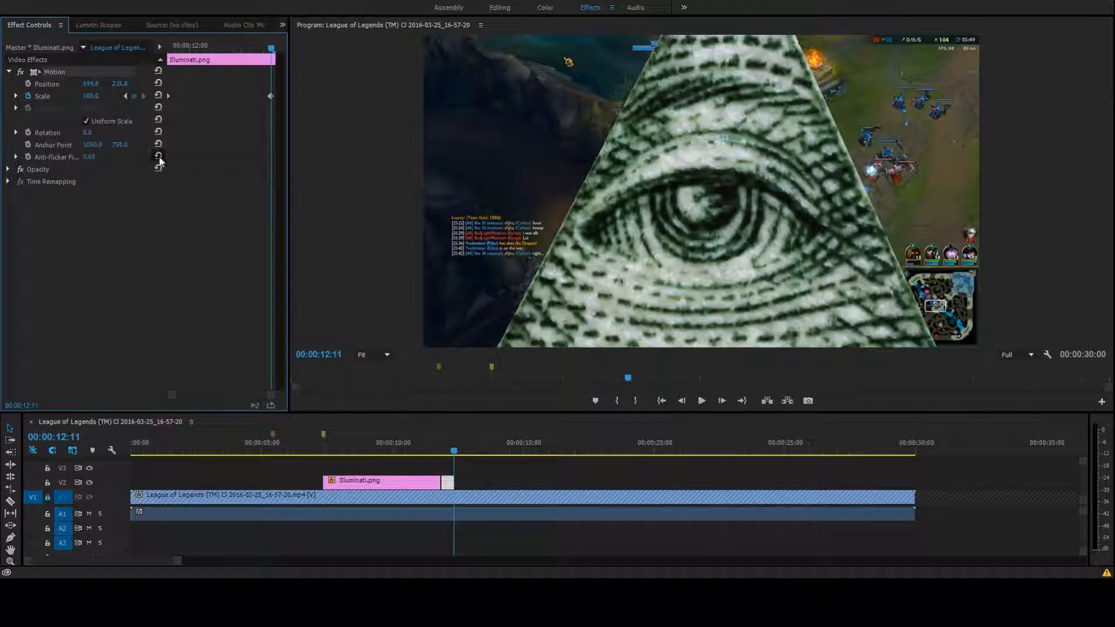
left_click_drag(454, 460, 448, 450)
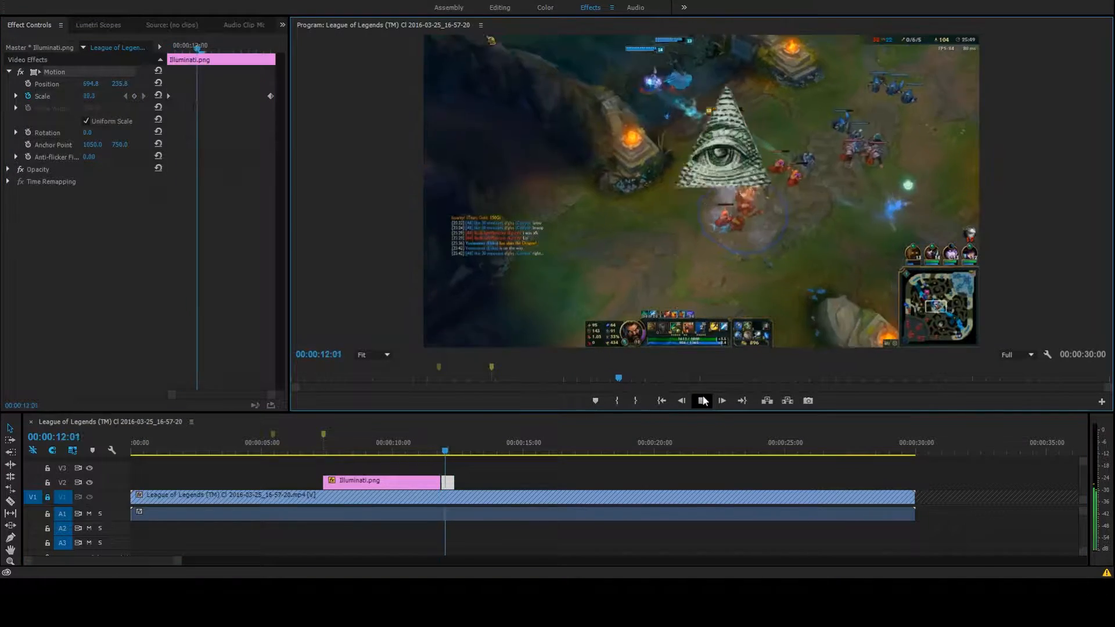
left_click(702, 401)
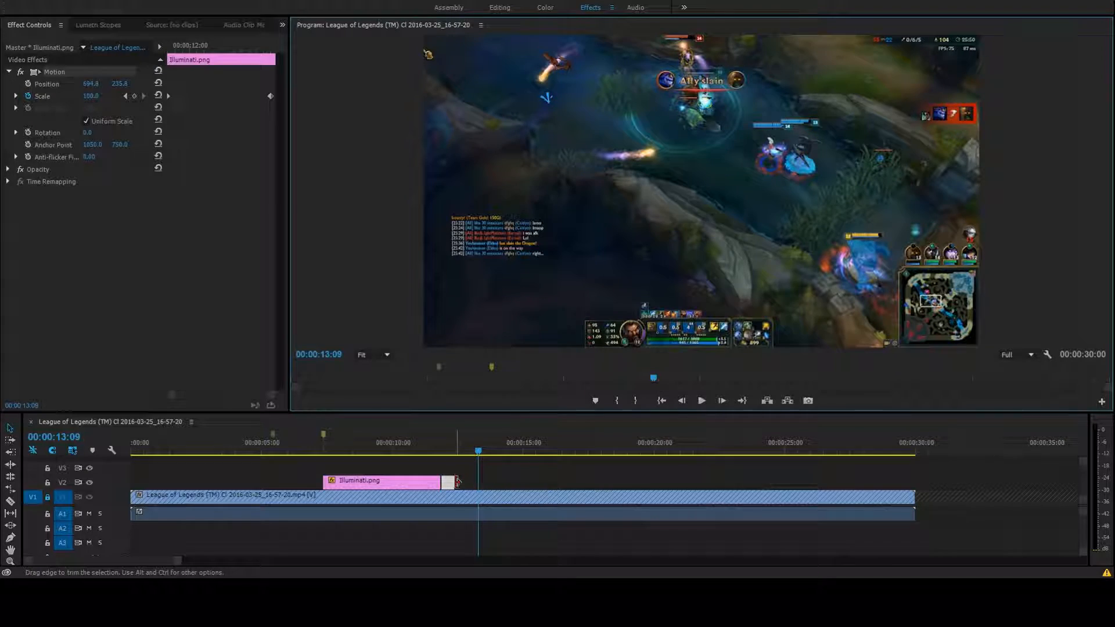
Extend the end of the short Illuminati.png piece to about 00:00:13:00 and replay it from its start
left_click_drag(453, 483, 473, 483)
left_click(443, 454)
left_click(703, 401)
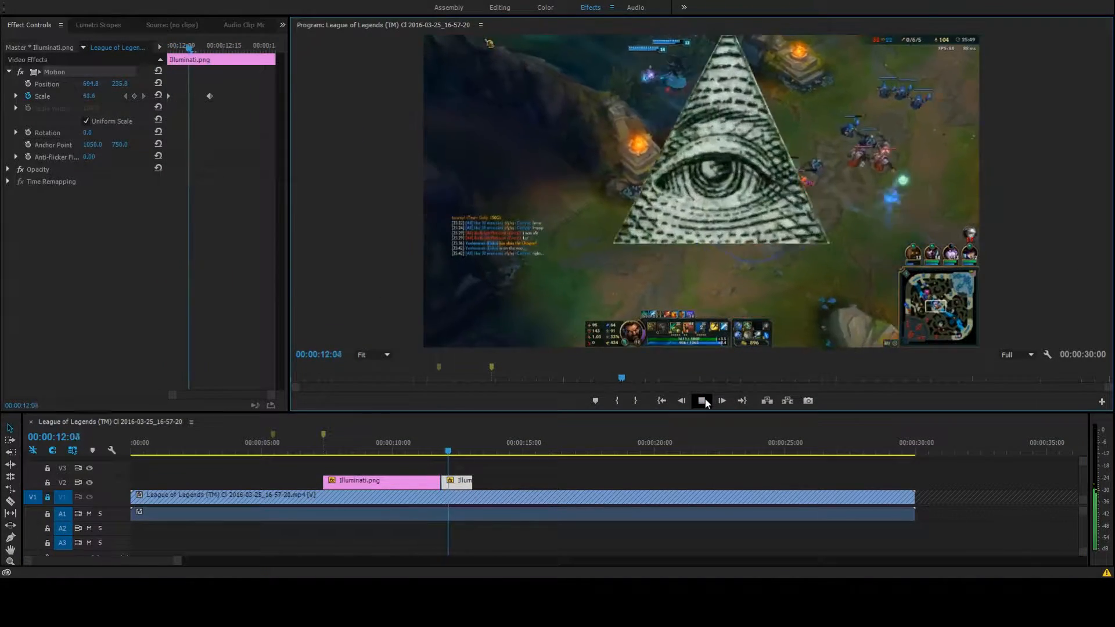
left_click(705, 402)
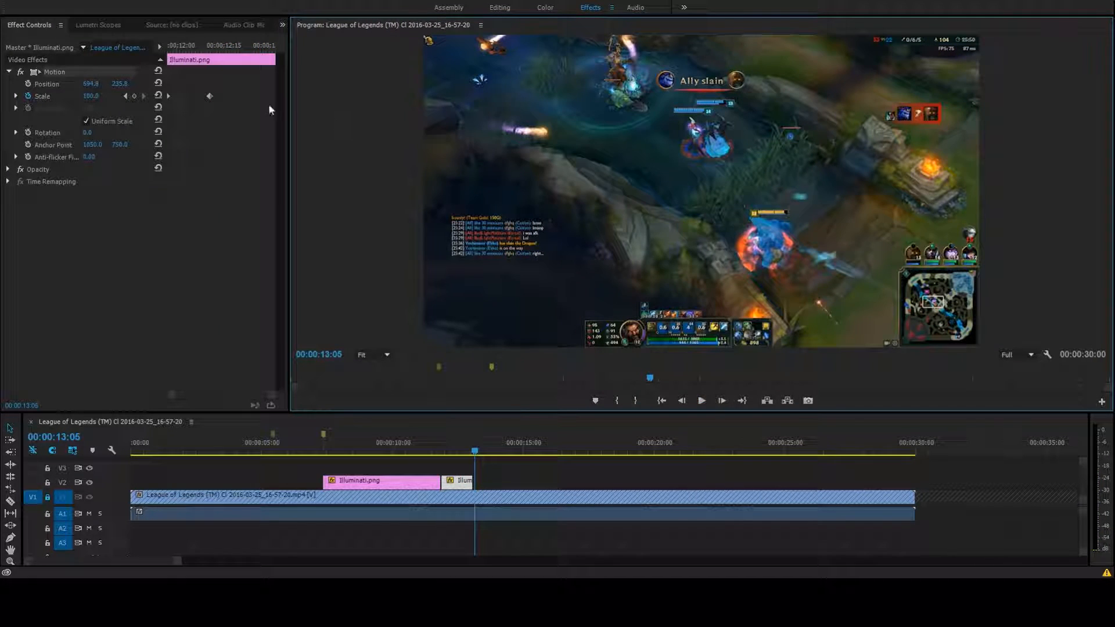
Move the second Scale keyframe to the end of the short Illuminati.png piece and play back the slower growth
left_click_drag(209, 95, 216, 96)
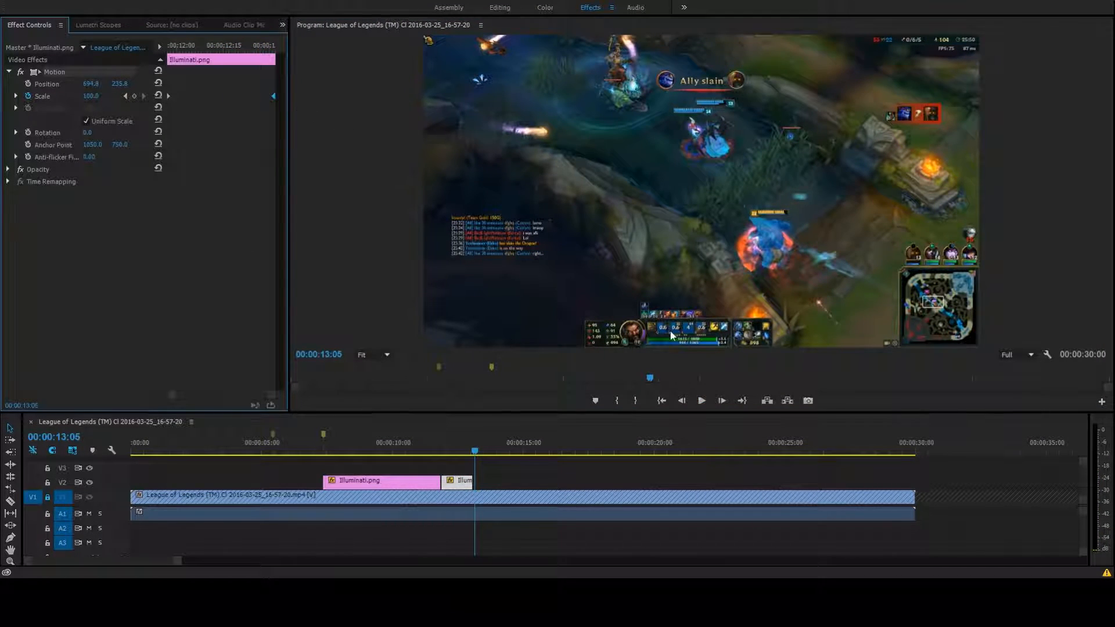
left_click_drag(475, 457, 440, 456)
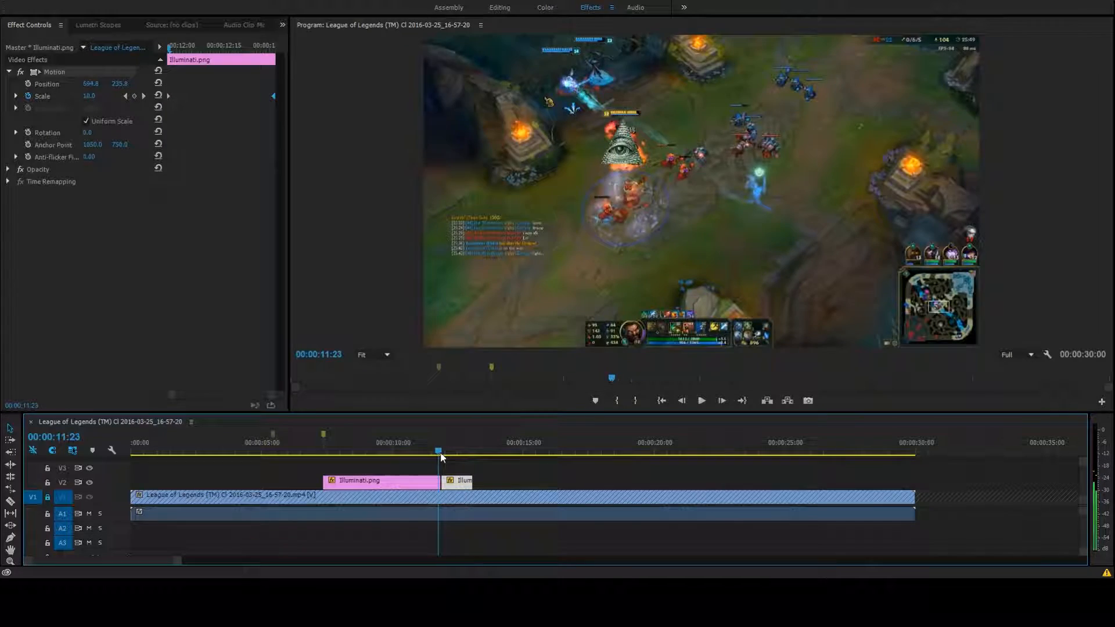
left_click(703, 401)
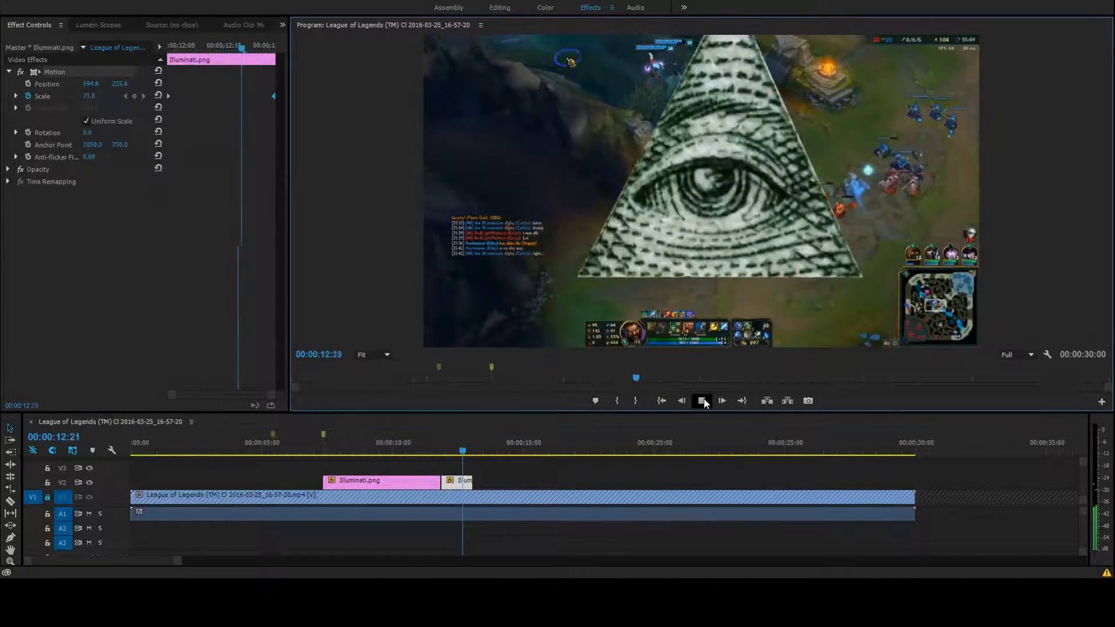
left_click(703, 400)
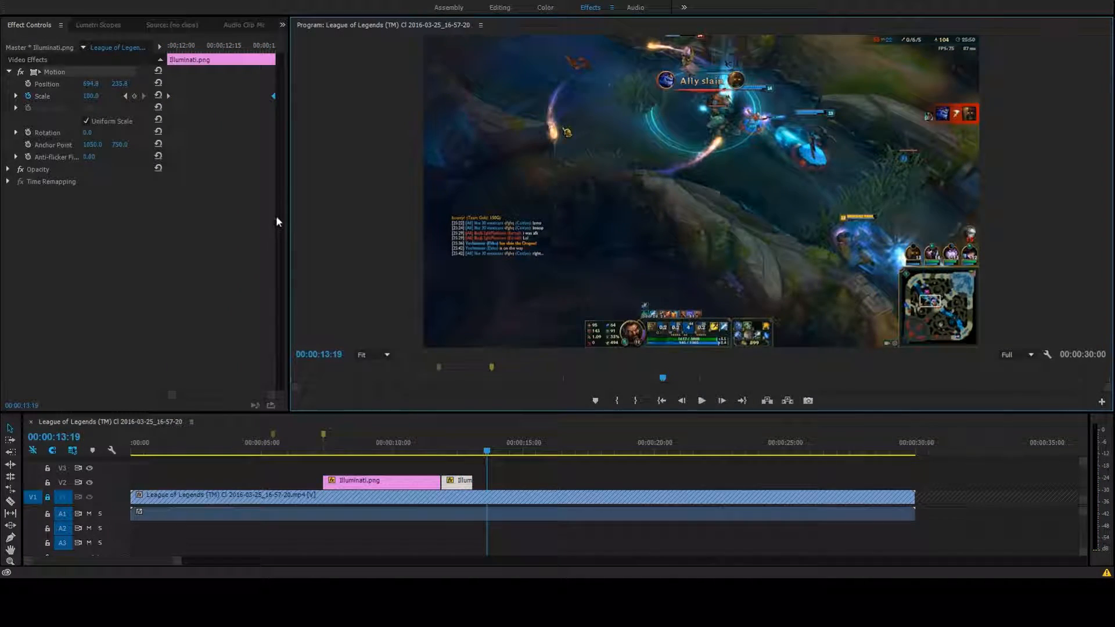
Move the second Scale keyframe close to the first one on the short Illuminati.png piece and play back the faster growth
left_click_drag(274, 96, 181, 95)
left_click_drag(484, 436, 440, 455)
left_click(702, 400)
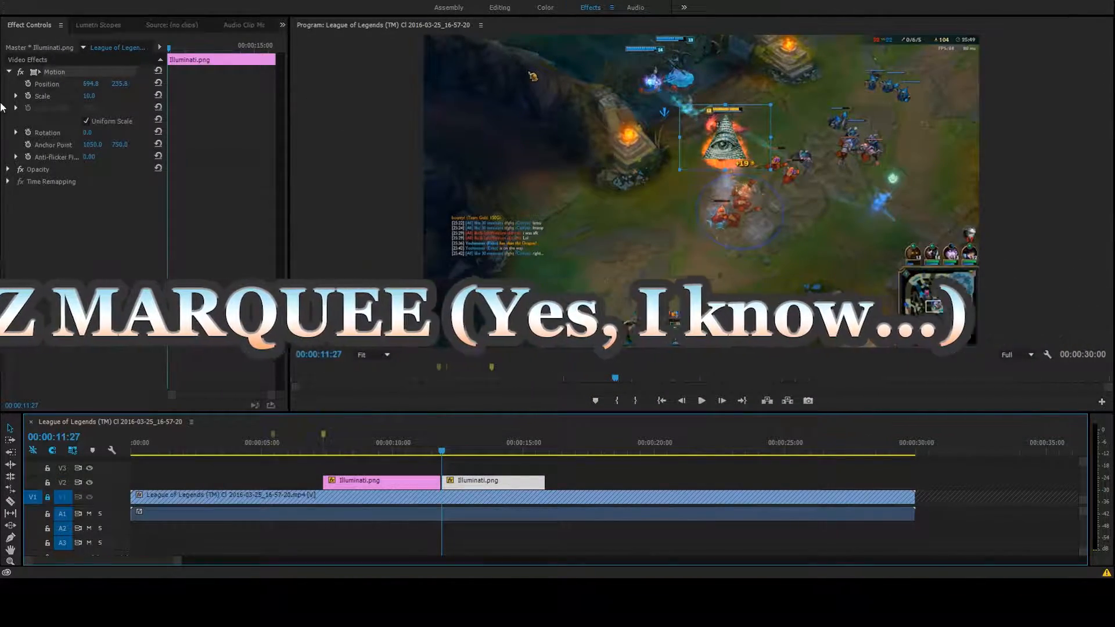
Move the second Illuminati.png clip's image beyond the frame's left edge and set its Scale to 50
left_click_drag(720, 150, 396, 181)
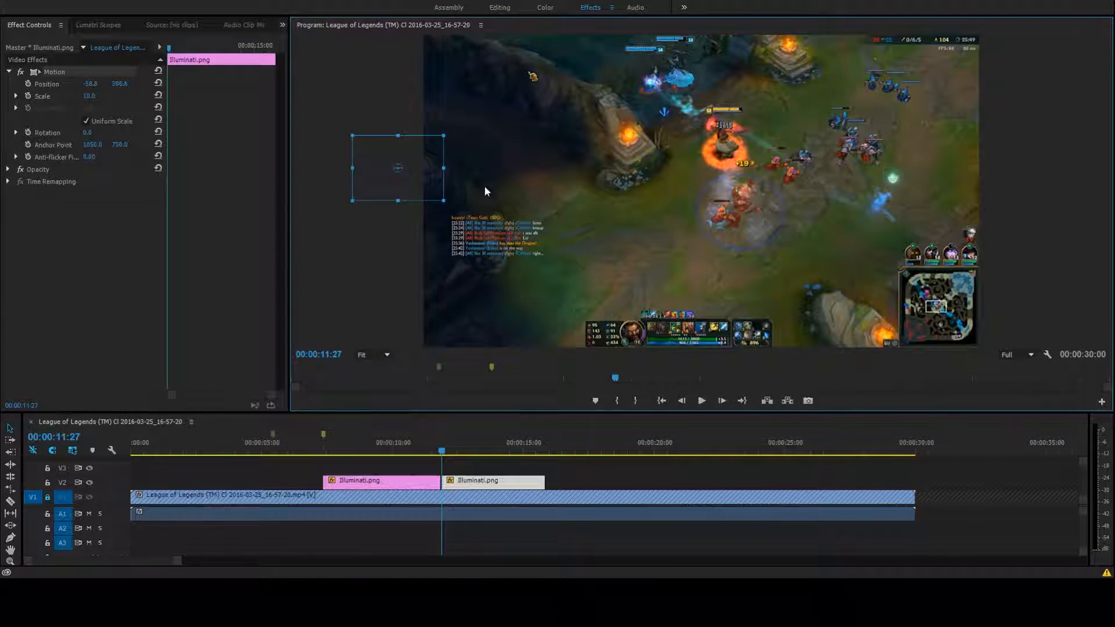
left_click_drag(442, 137, 507, 90)
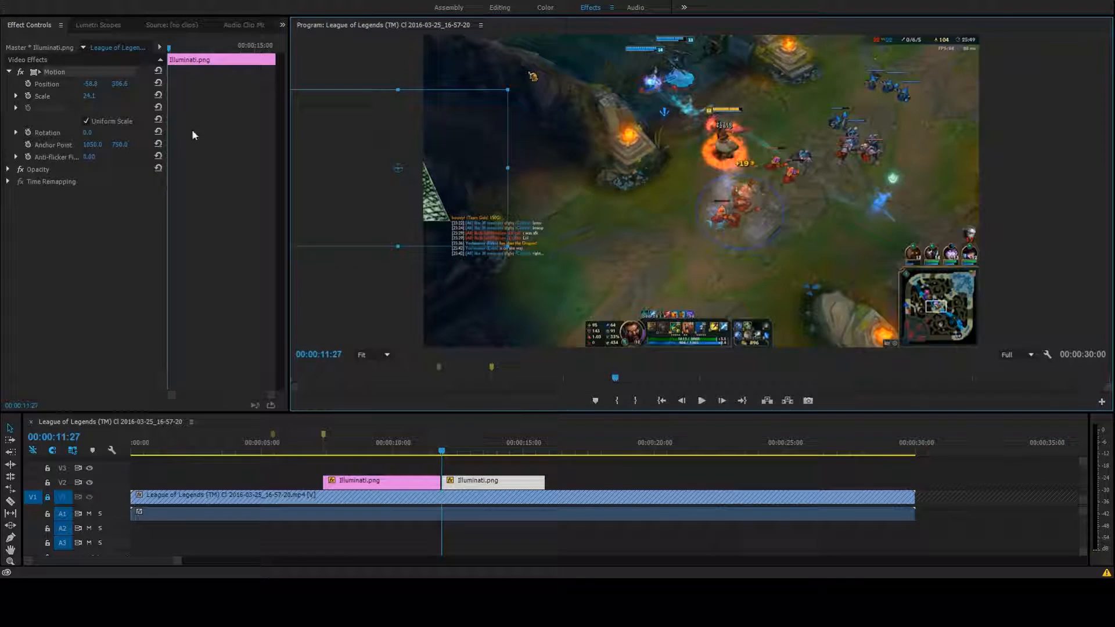
left_click(89, 97)
key("BackSpace")
type("50")
key("Return")
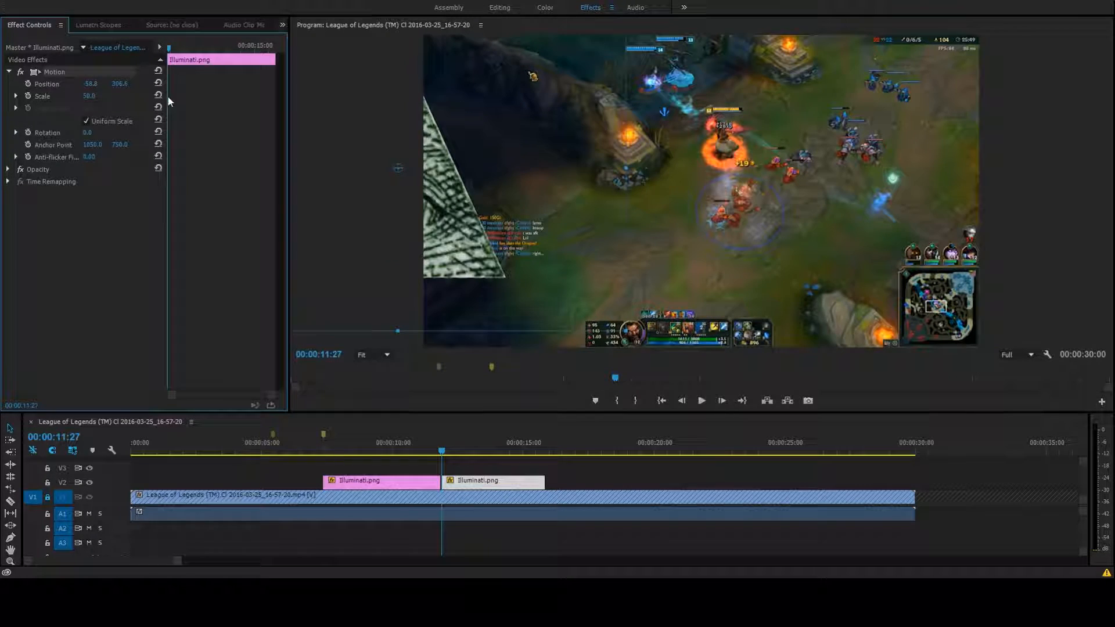
Move the image fully out of frame to about -259, 324 and add a Position keyframe at 00:00:11:27
left_click_drag(451, 204, 364, 218)
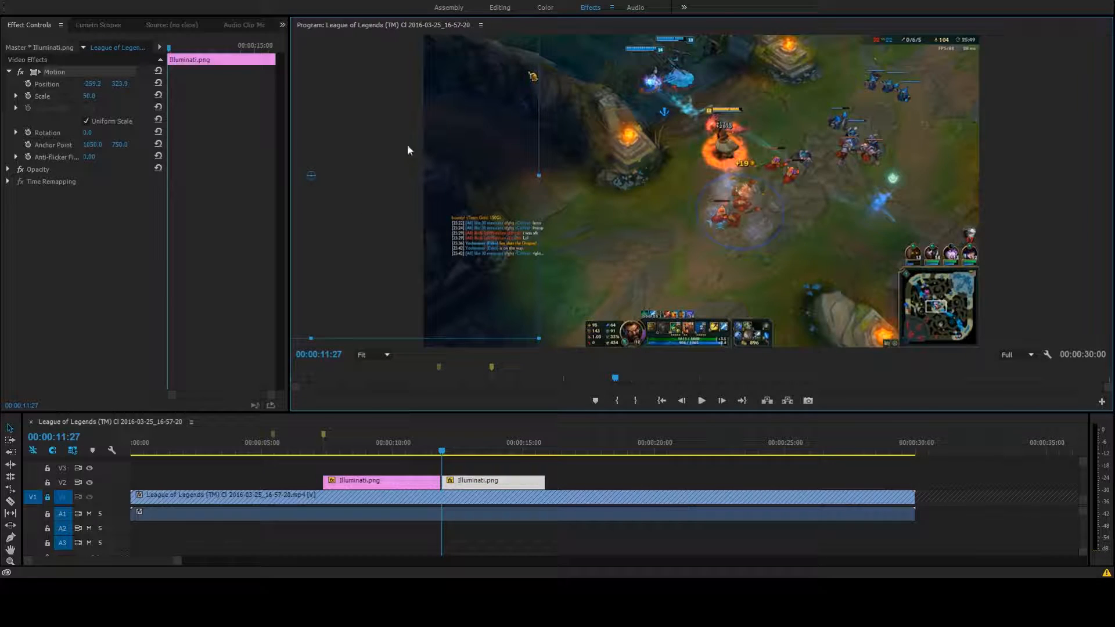
left_click(29, 85)
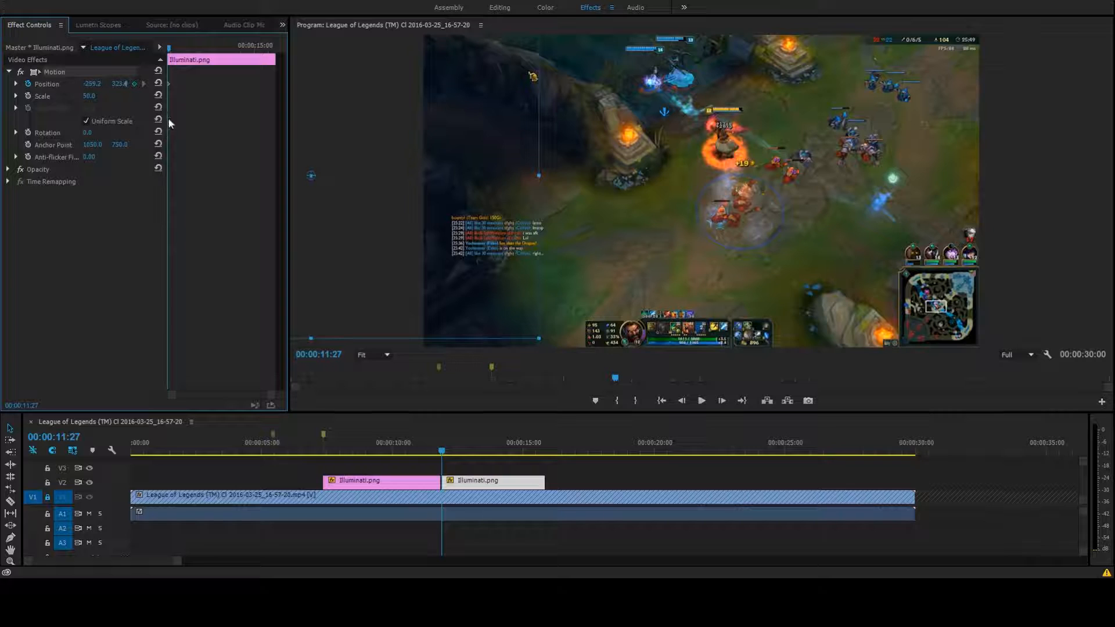
At the clip's last frame, 00:00:15:25, move the image past the frame's right edge to about 1578, 321
left_click_drag(172, 51, 308, 74)
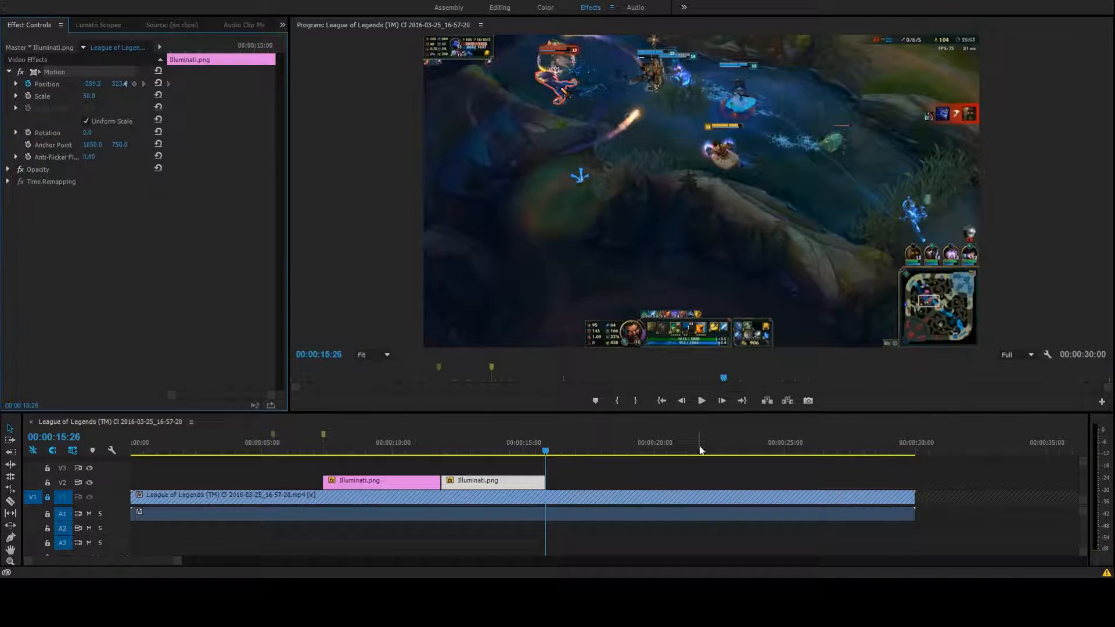
left_click(683, 402)
left_click_drag(336, 178, 1112, 183)
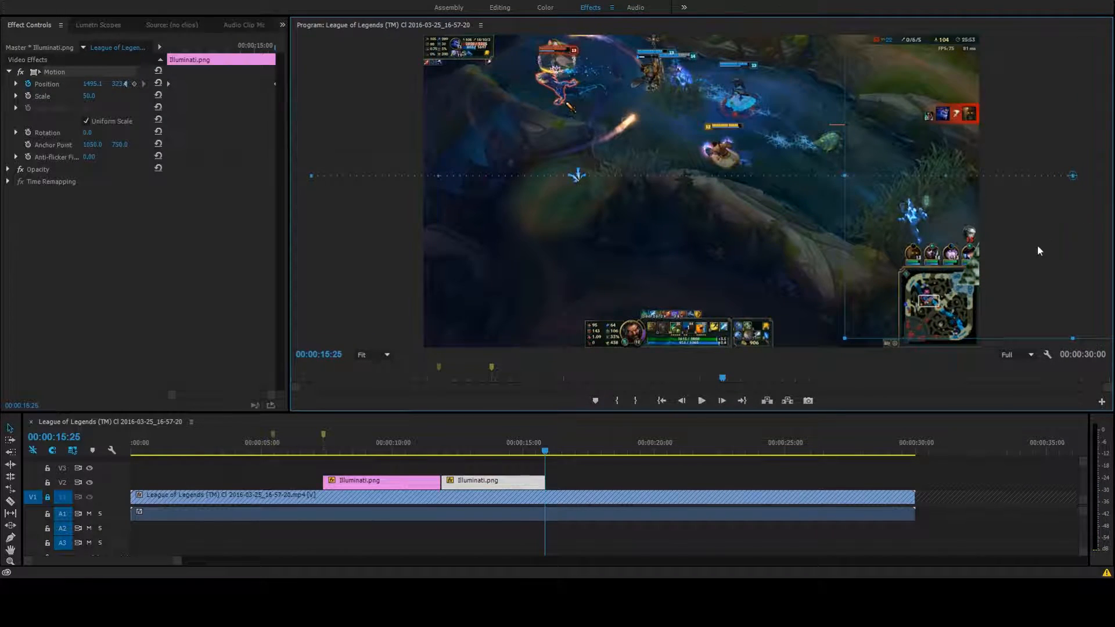
left_click_drag(1008, 267, 1026, 259)
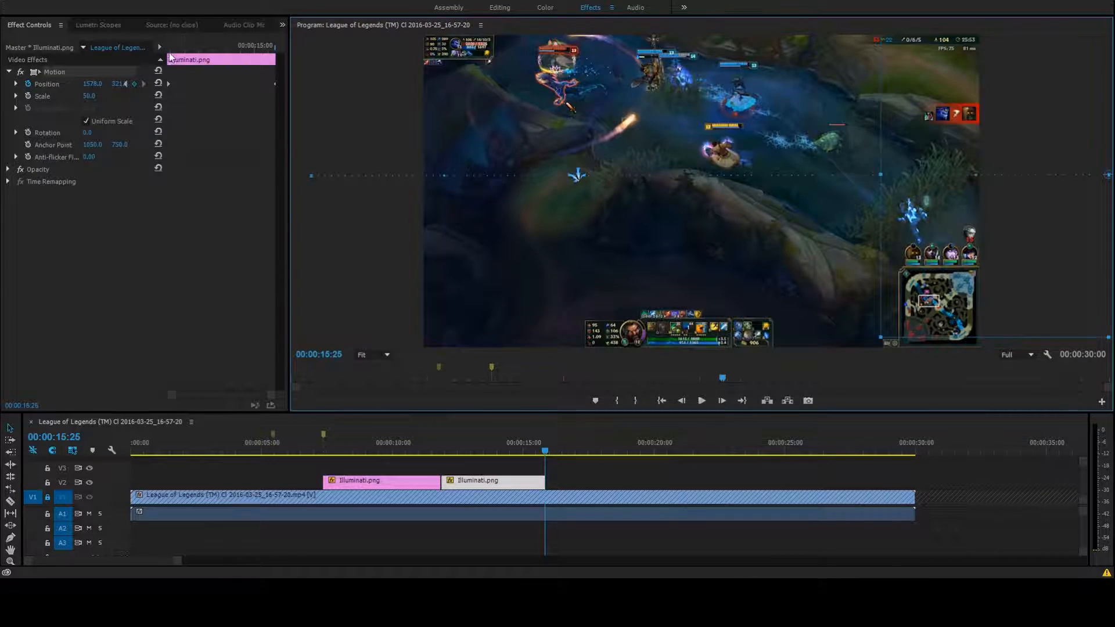
Play the second Illuminati.png clip from its start to check how the image sweeps across the frame
left_click(441, 444)
left_click(701, 401)
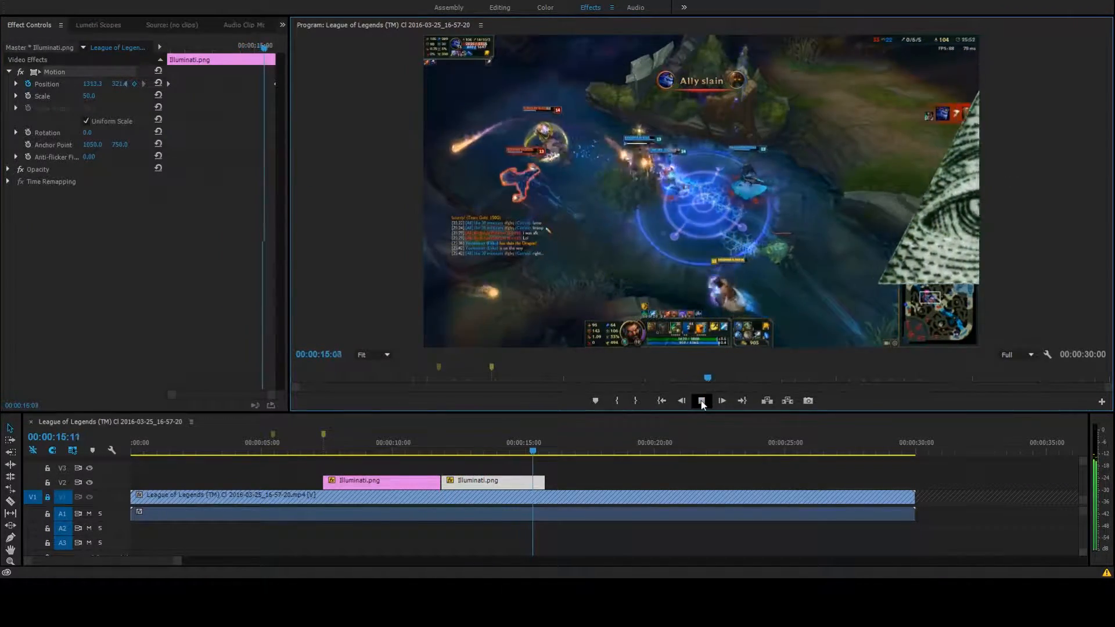
left_click(701, 401)
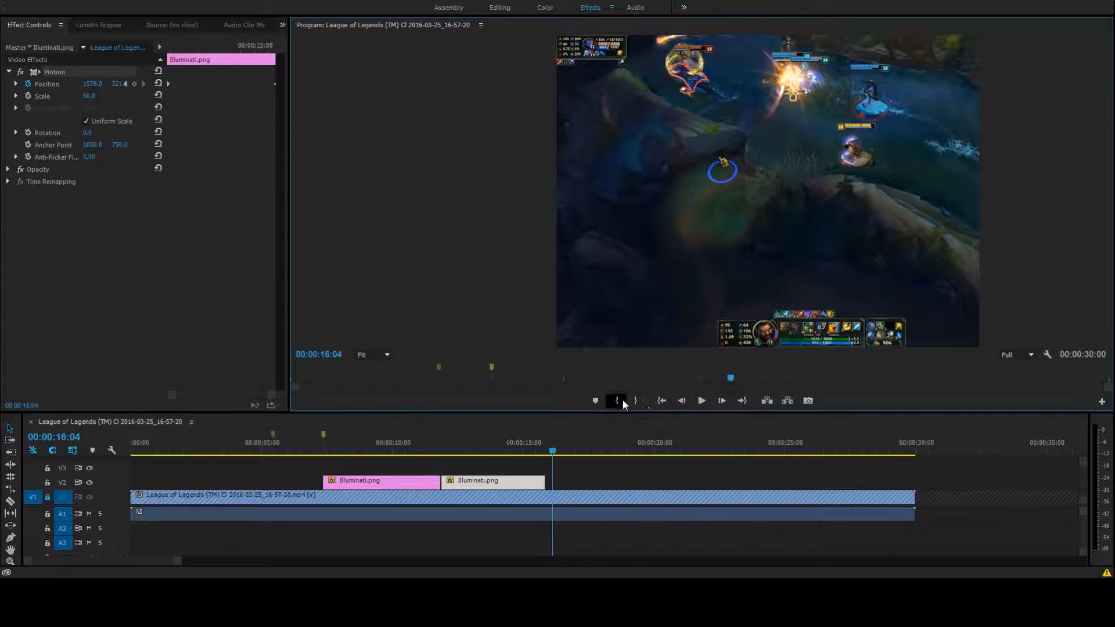
Move the ending Position keyframe earlier to 00:00:13:13 and widen the Effect Controls area to expose the keyframe navigation
left_click_drag(274, 83, 210, 85)
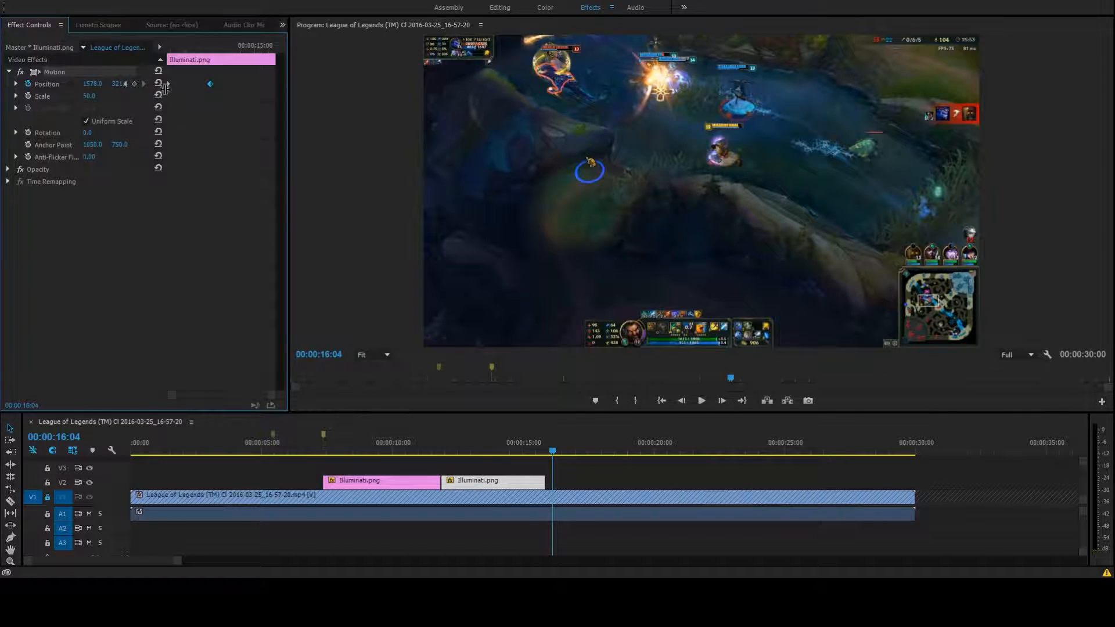
left_click_drag(165, 219, 183, 216)
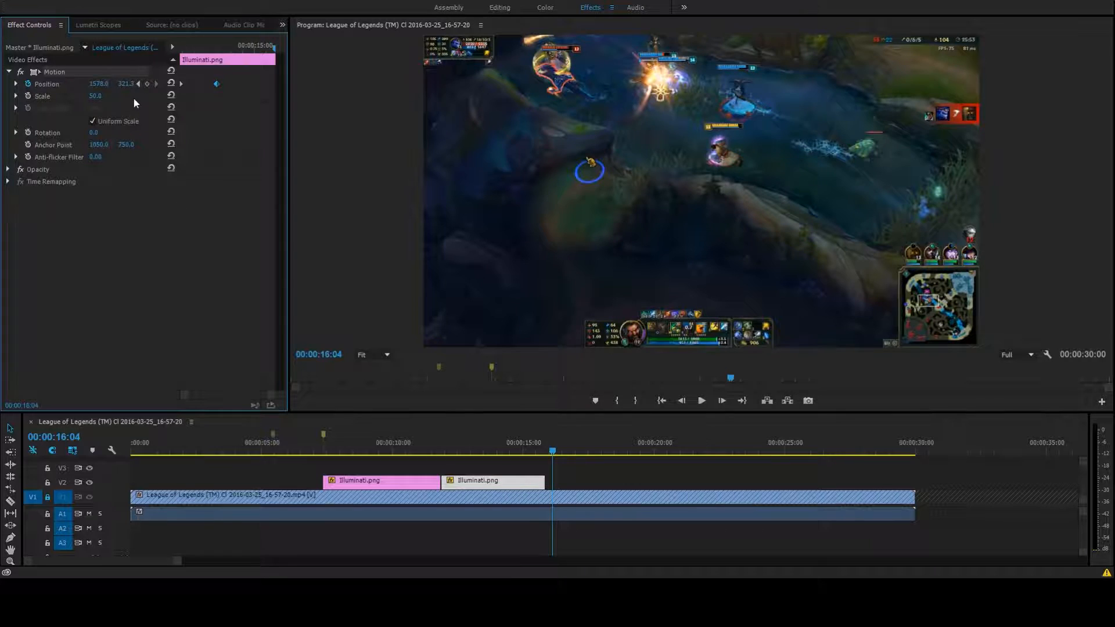
left_click(135, 82)
left_click_drag(282, 132, 309, 131)
left_click(155, 84)
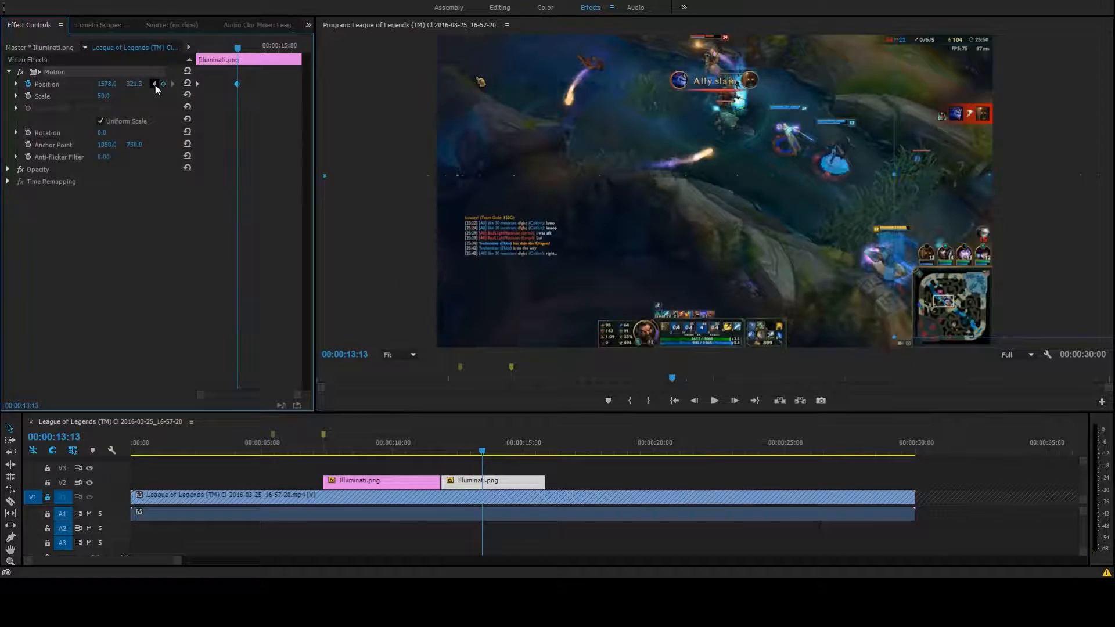
Jump between the two Position keyframes and play the sweep from the first one at 00:00:11:27
left_click(155, 83)
left_click(172, 84)
left_click(138, 82)
left_click(154, 83)
left_click(171, 83)
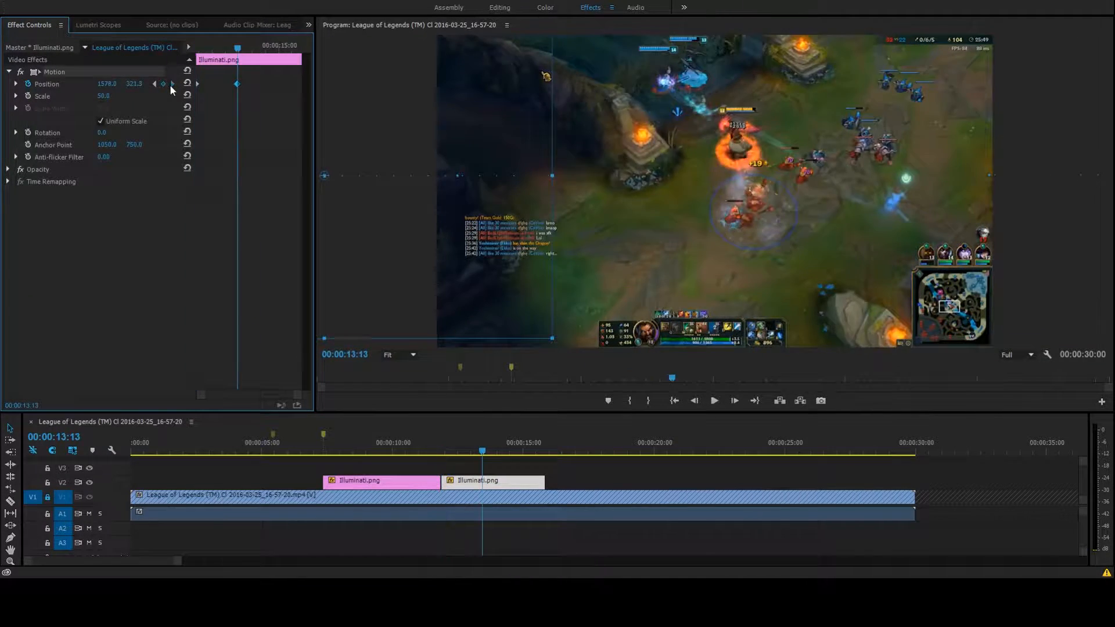
left_click(154, 84)
left_click(715, 401)
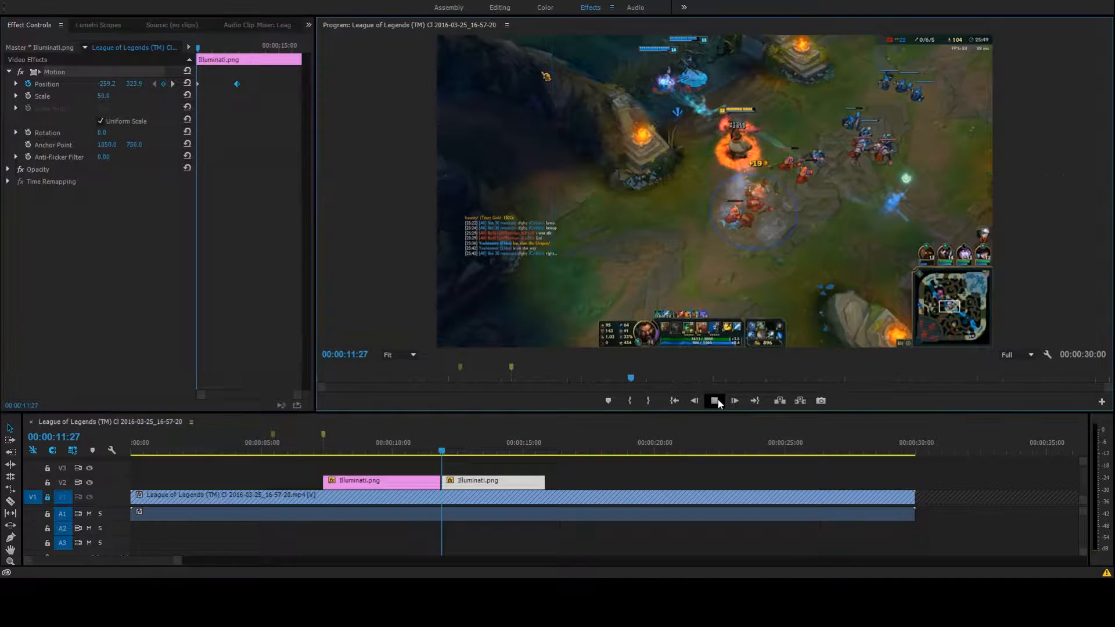
left_click(715, 402)
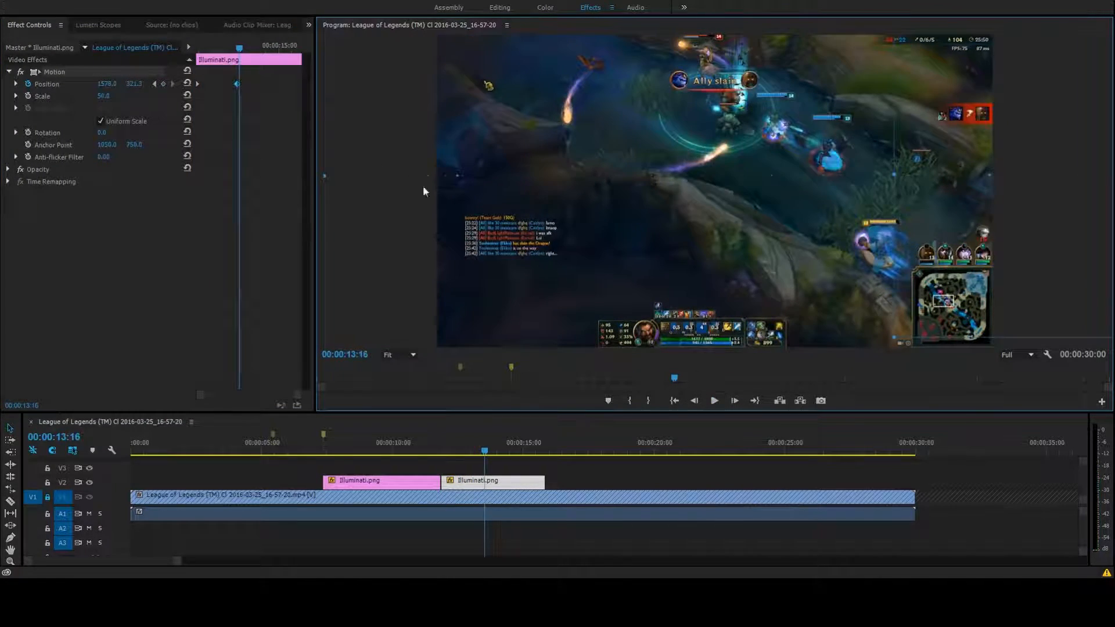
Move the ending Position keyframe to 00:00:12:14 and play the faster sweep from the first keyframe
left_click_drag(237, 83, 211, 82)
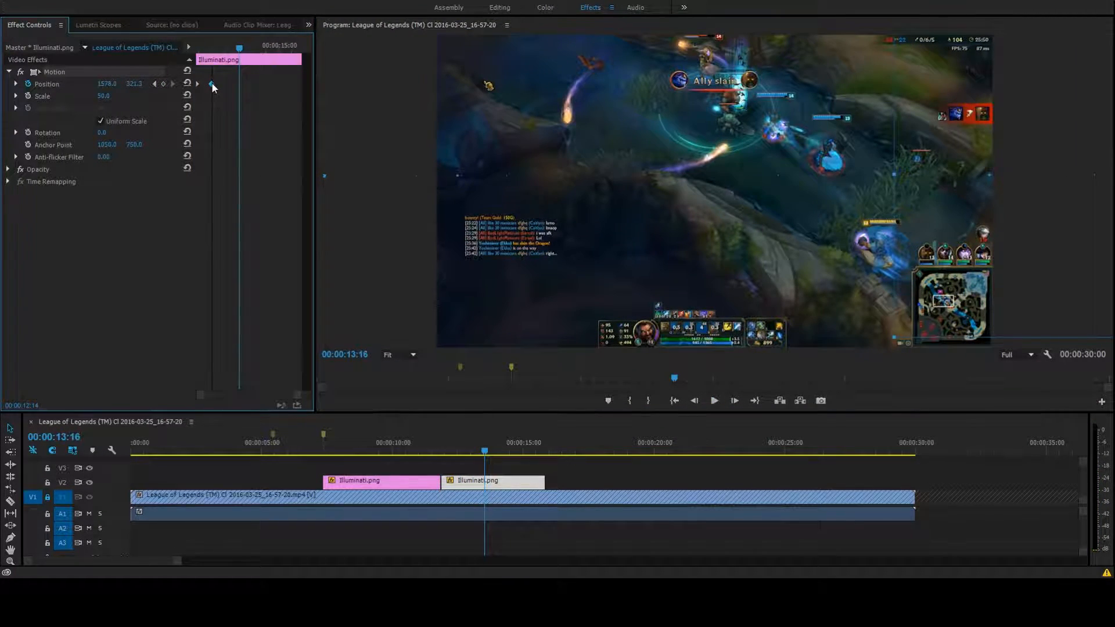
left_click(155, 84)
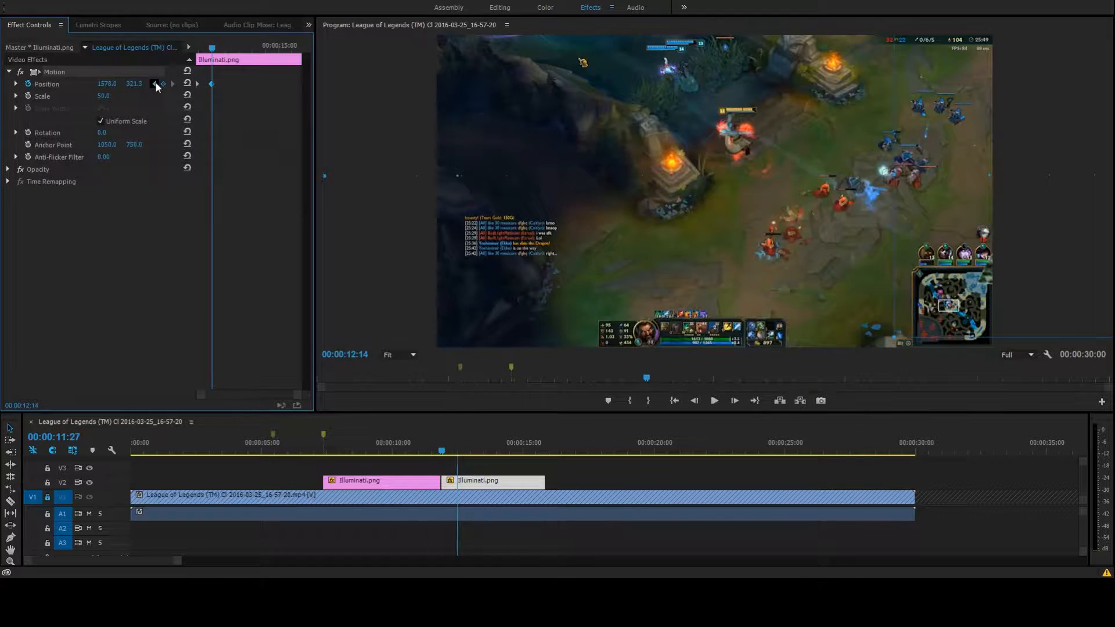
left_click(714, 403)
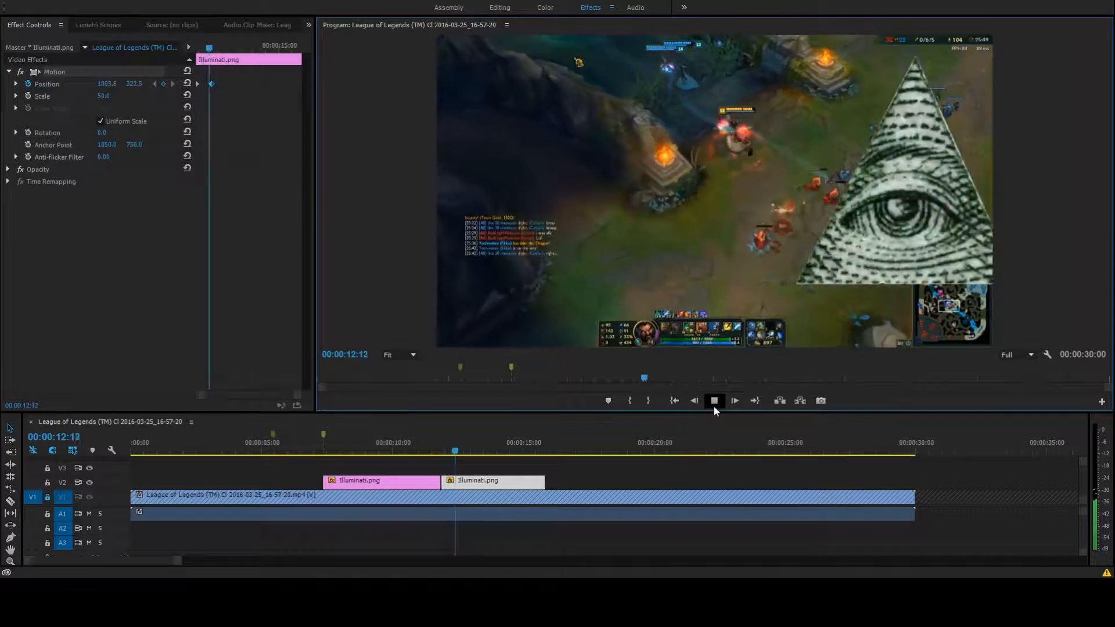
left_click(714, 403)
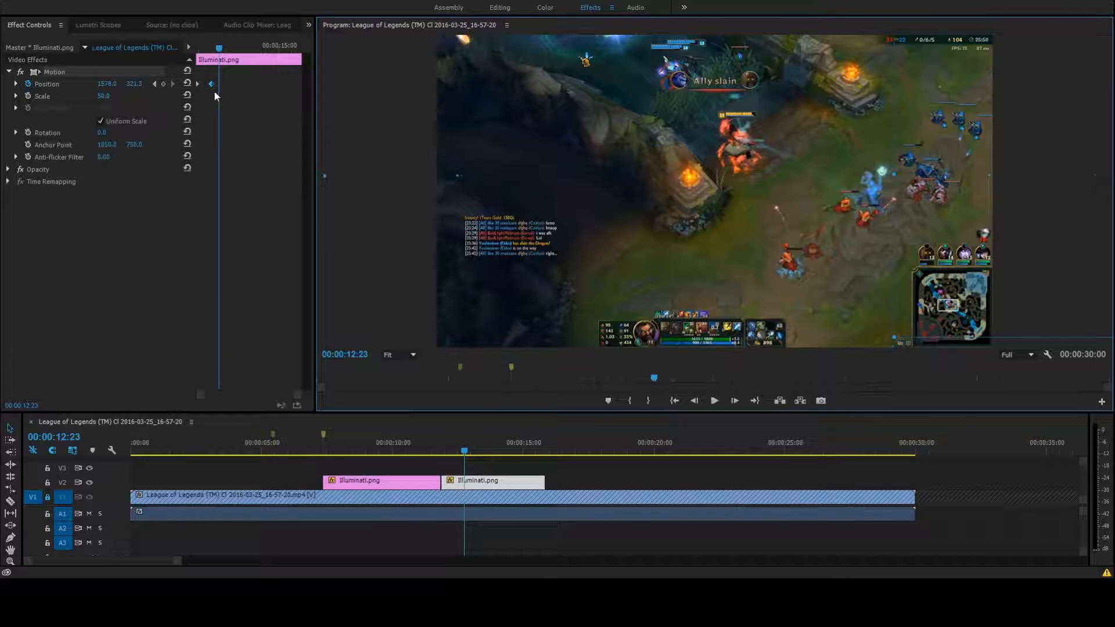
Move the ending Position keyframe to the end of the second Illuminati.png clip and play it from its start
left_click_drag(212, 85, 371, 101)
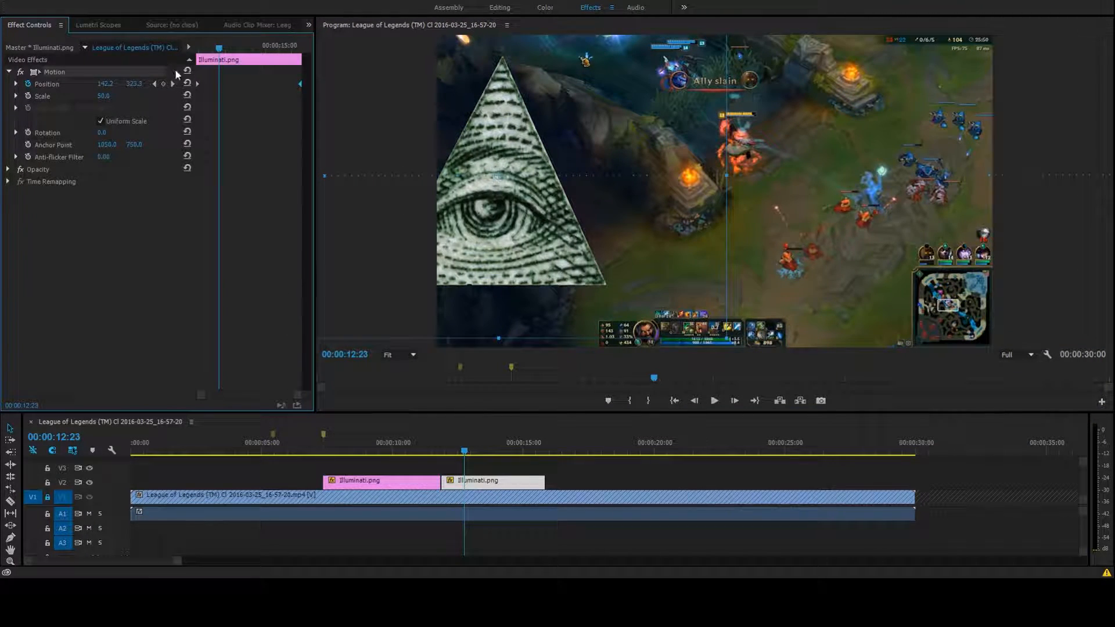
left_click_drag(206, 50, 163, 51)
key("space")
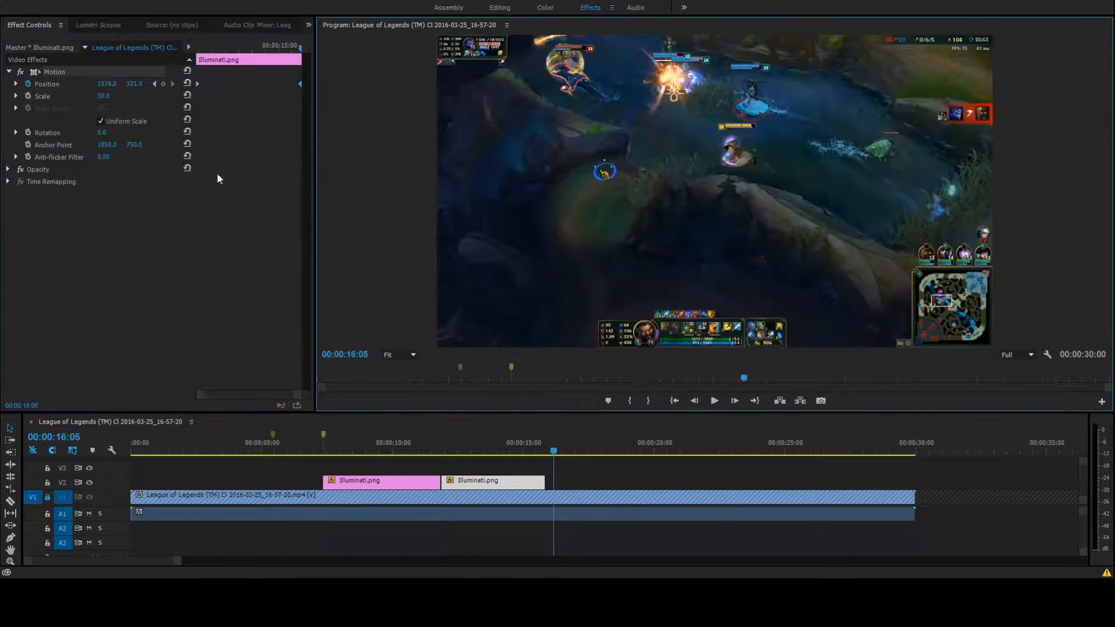
Extend the second Illuminati.png clip to about 00:00:21:00, move its ending Position keyframe to the clip's new end, and play back the sweep
left_click_drag(545, 482, 681, 483)
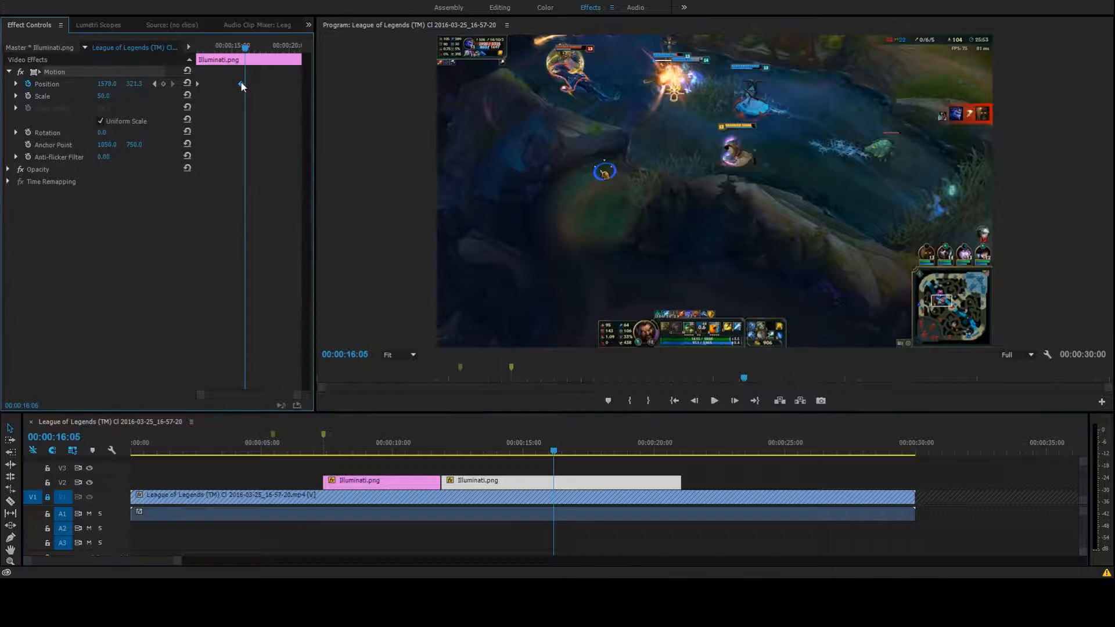
left_click_drag(241, 85, 329, 101)
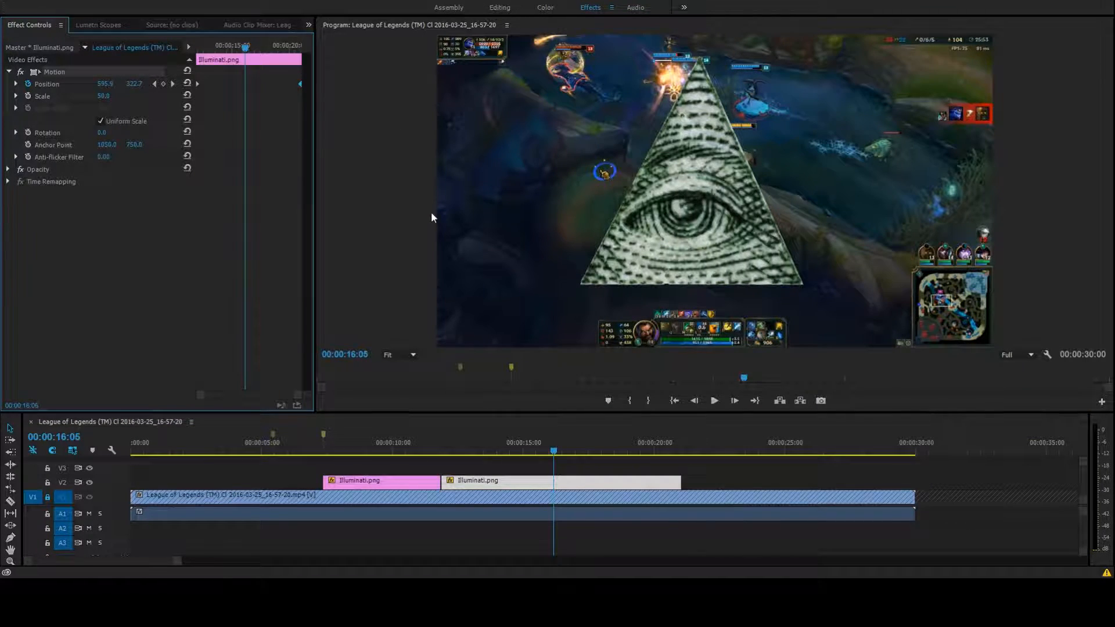
left_click(155, 83)
left_click(715, 401)
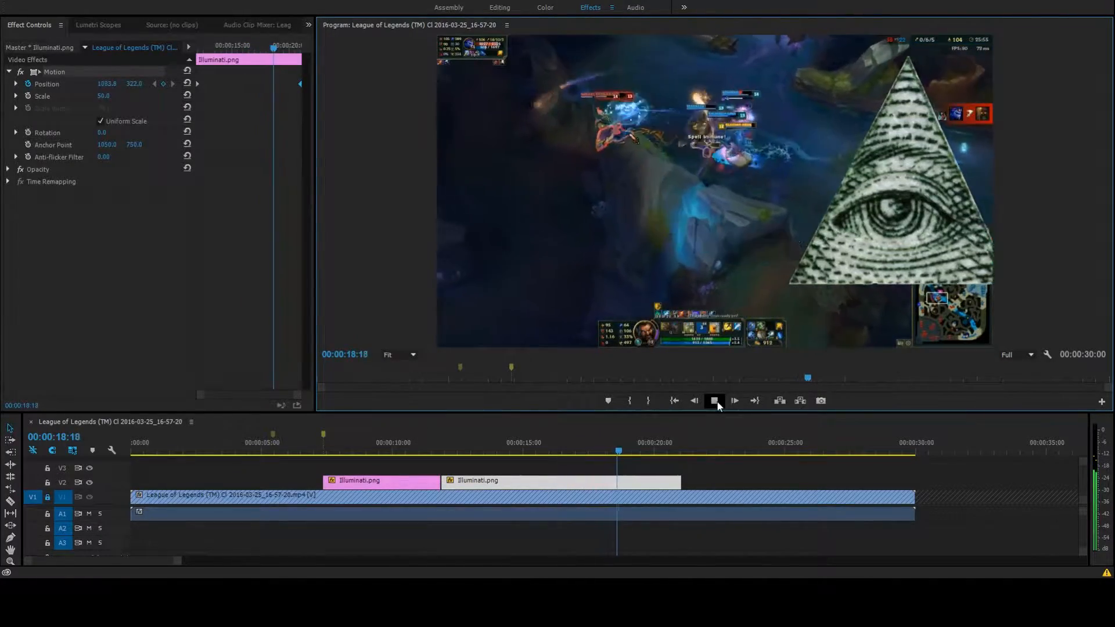
left_click(715, 401)
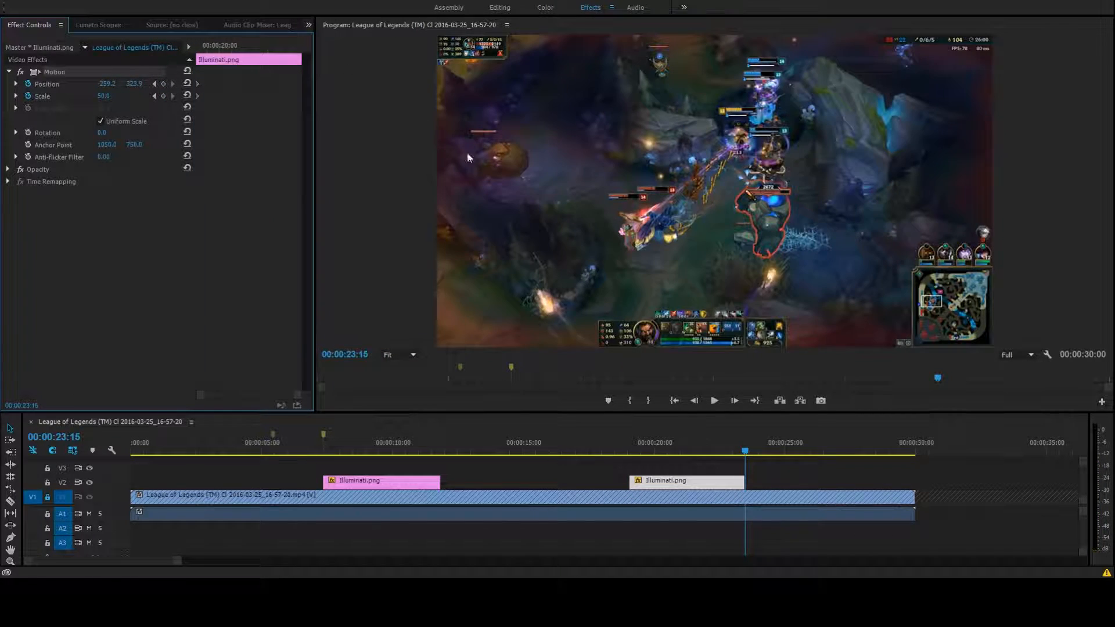
At 00:00:23:14, add Position and Scale keyframes and move the image past the frame's right edge to about 1600, 323
left_click(693, 402)
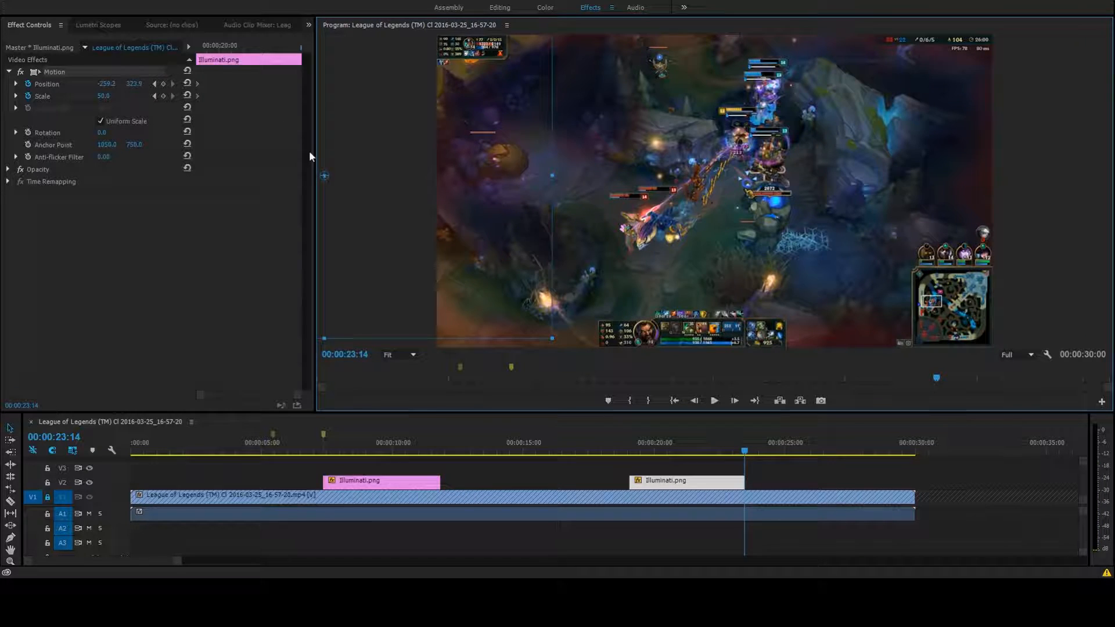
left_click(163, 85)
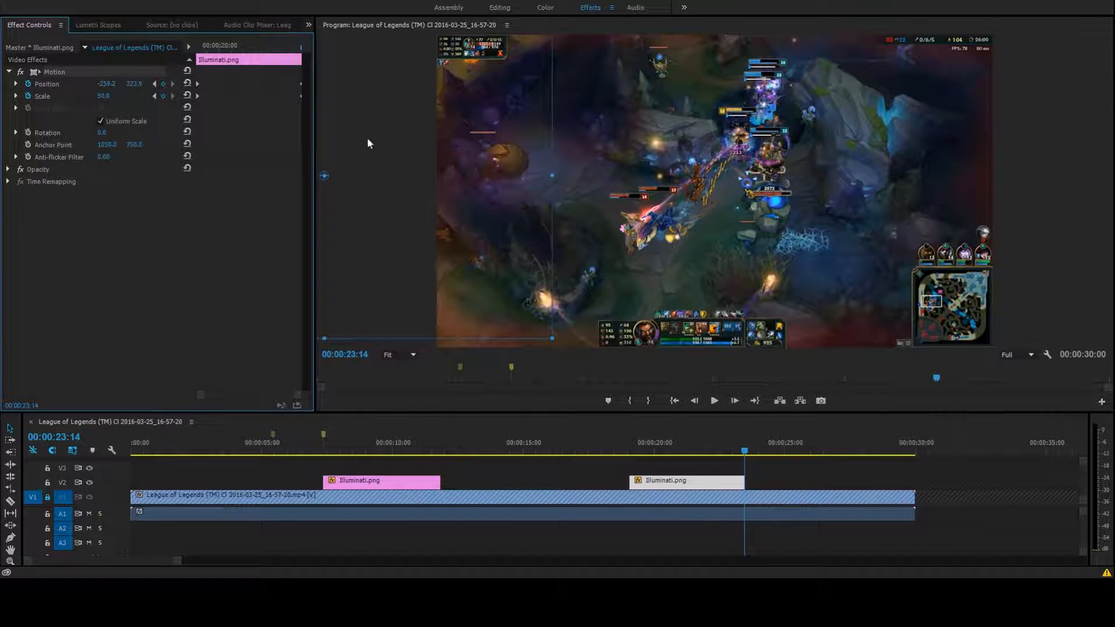
left_click_drag(439, 238, 1114, 238)
left_click_drag(975, 260, 1047, 260)
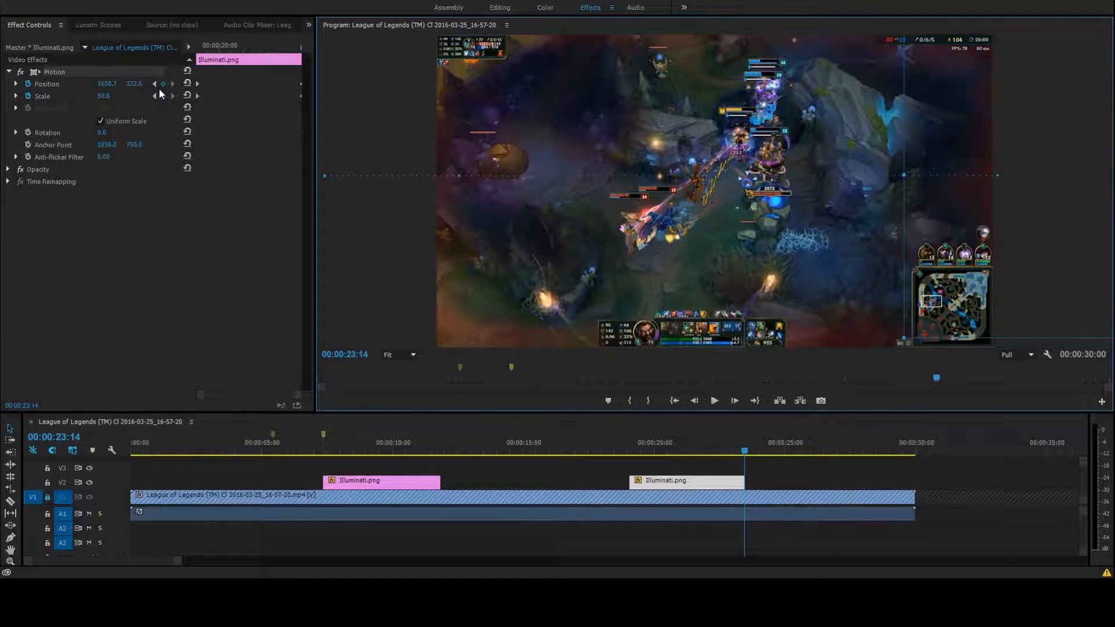
Set the ending Scale keyframe at 00:00:23:14 to 100 and play back the sweep from its first keyframe
left_click(108, 97)
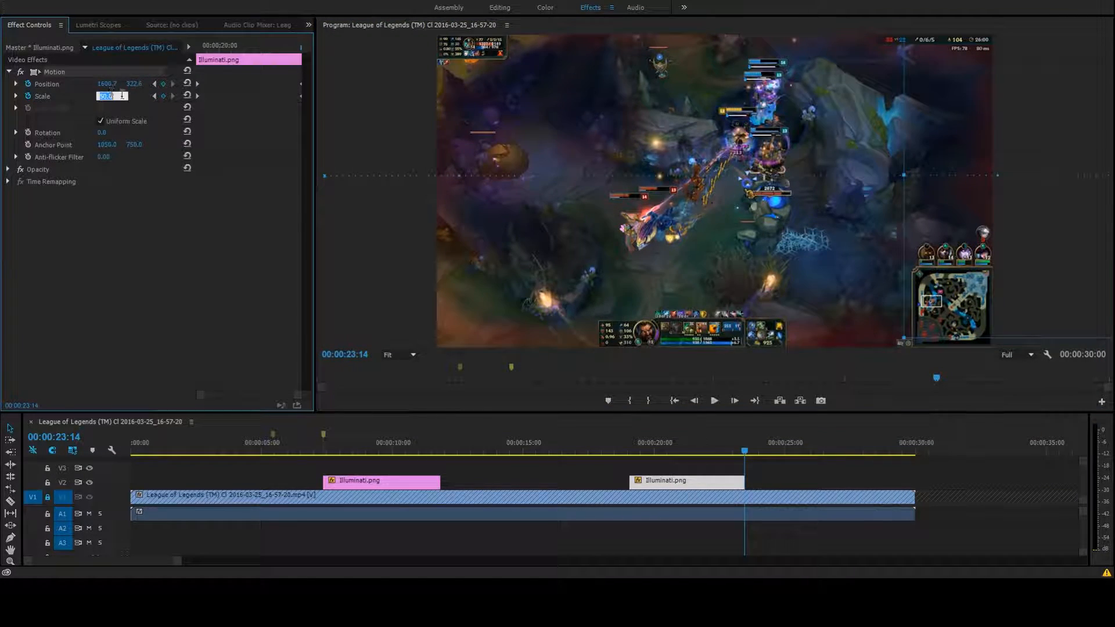
type("100")
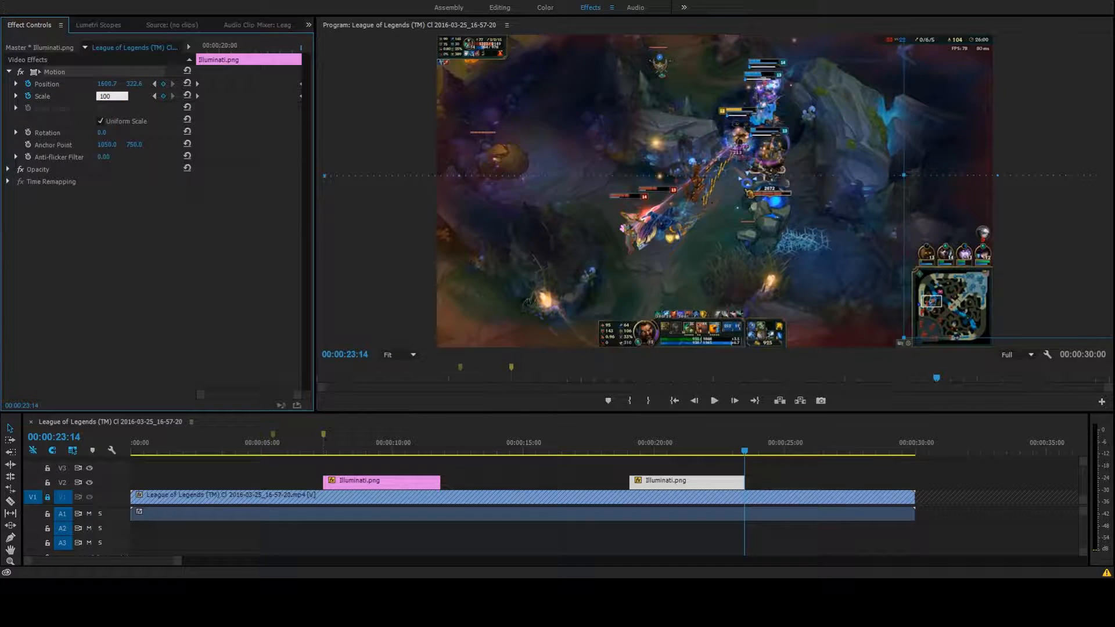
key("Return")
left_click(154, 84)
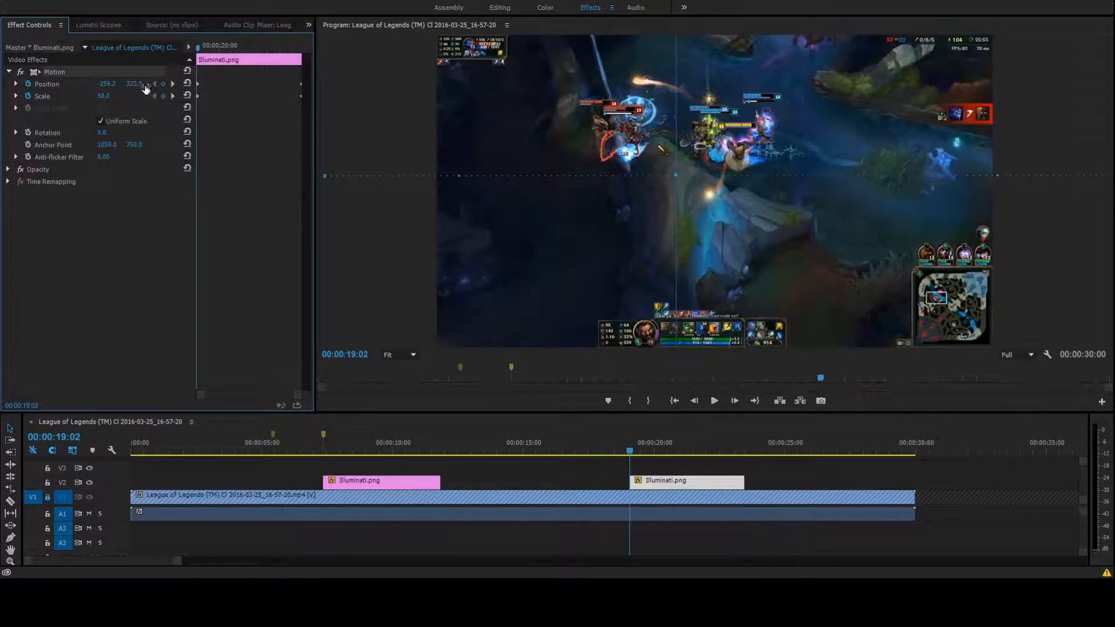
left_click(713, 402)
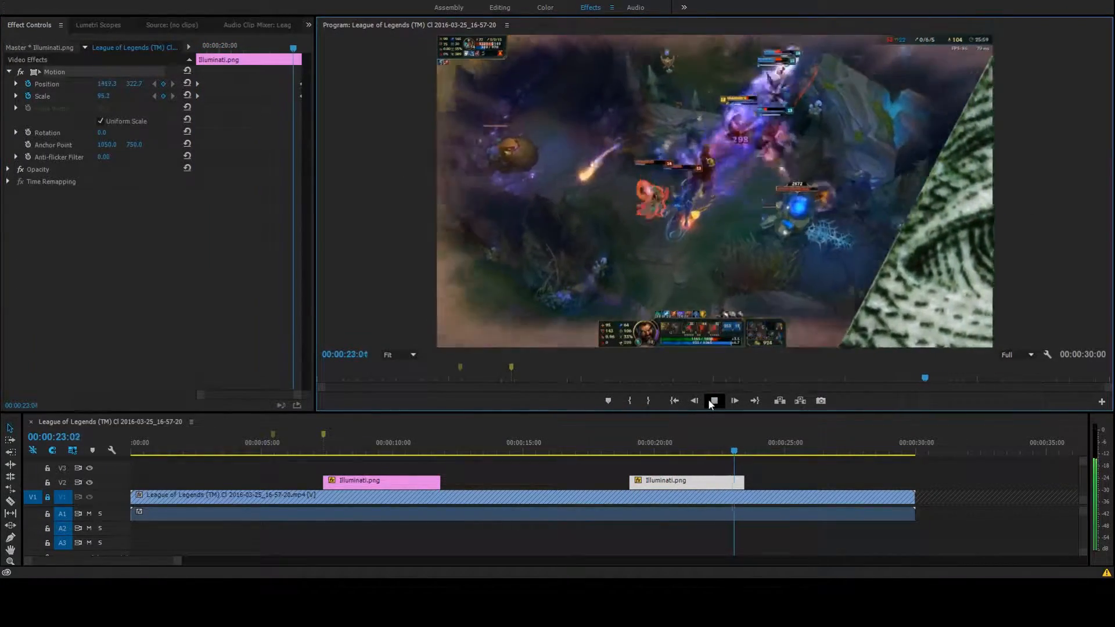
left_click(713, 401)
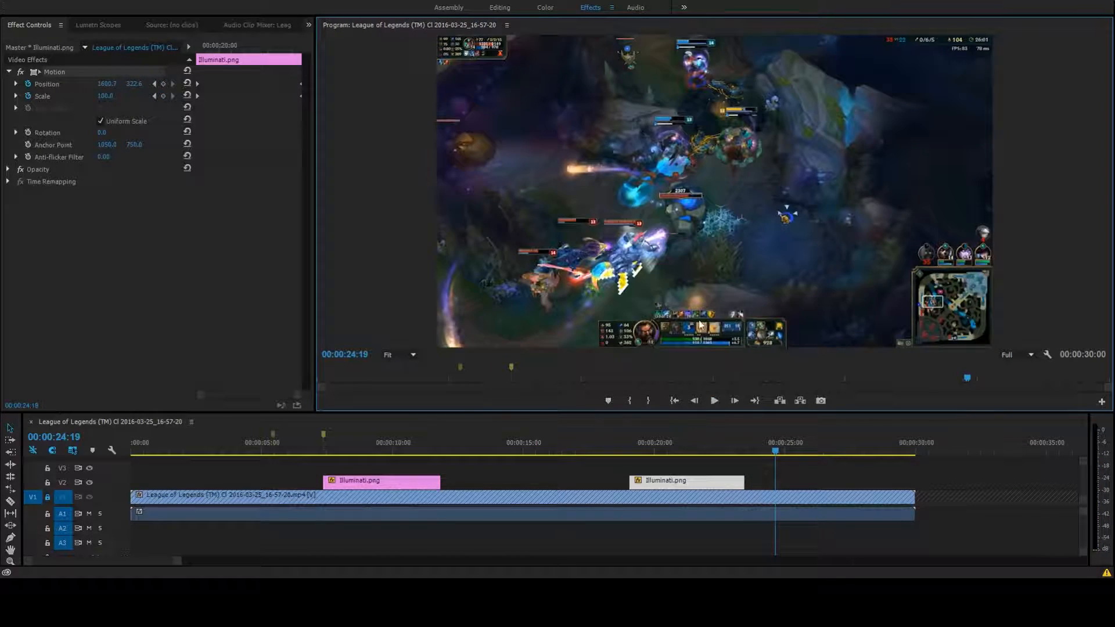
Move the image at the 00:00:23:14 keyframe fully past the frame's right edge to about 1814, 213 and replay the sweep
left_click(156, 84)
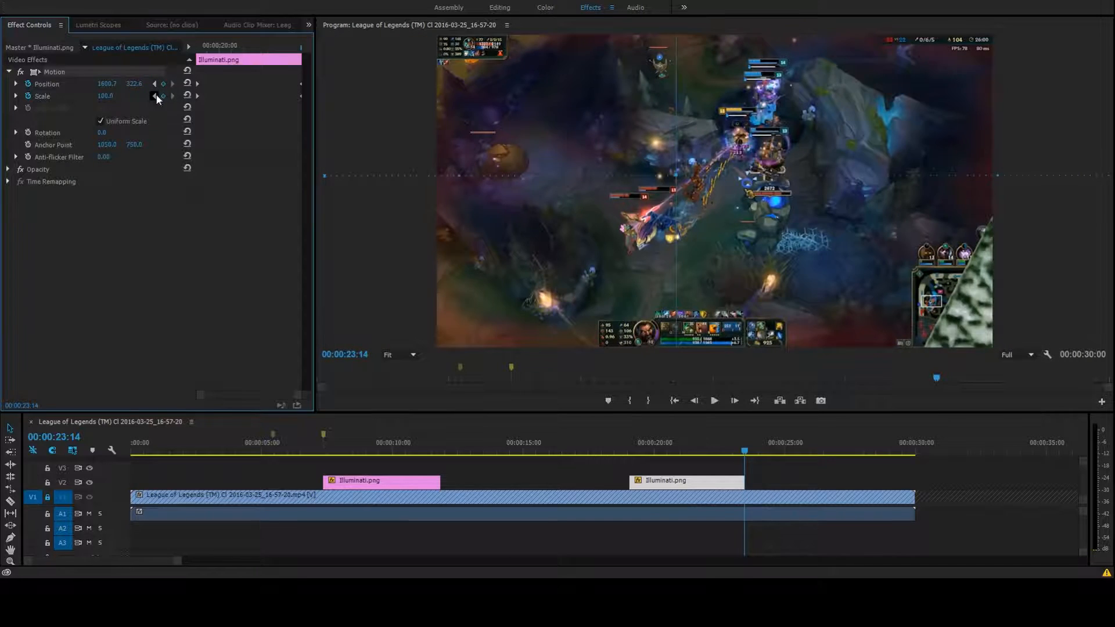
left_click(155, 95)
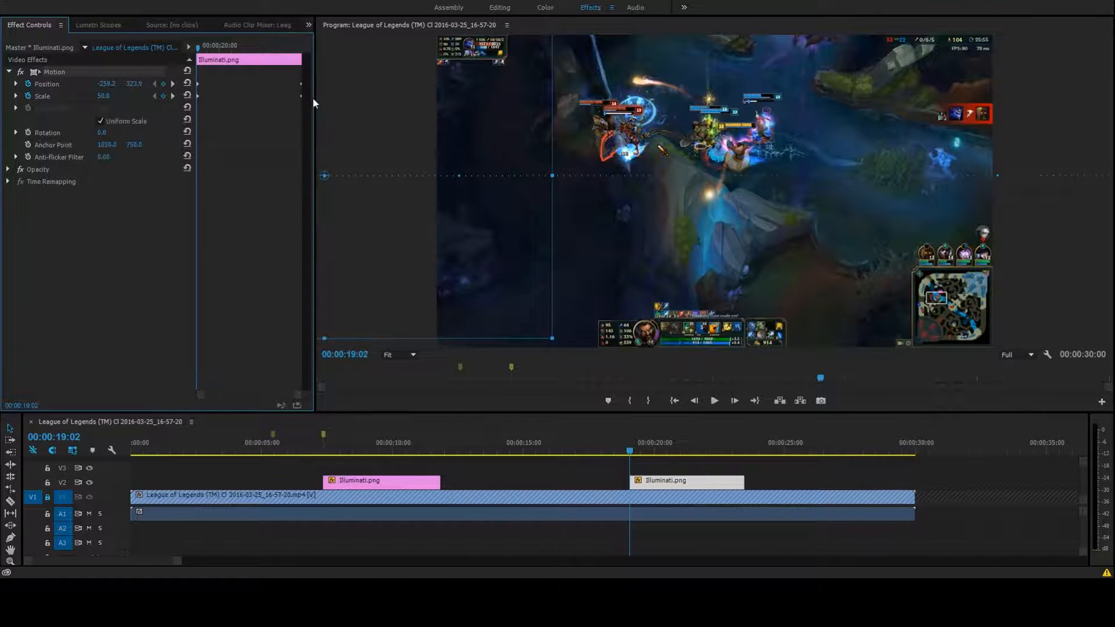
left_click(172, 84)
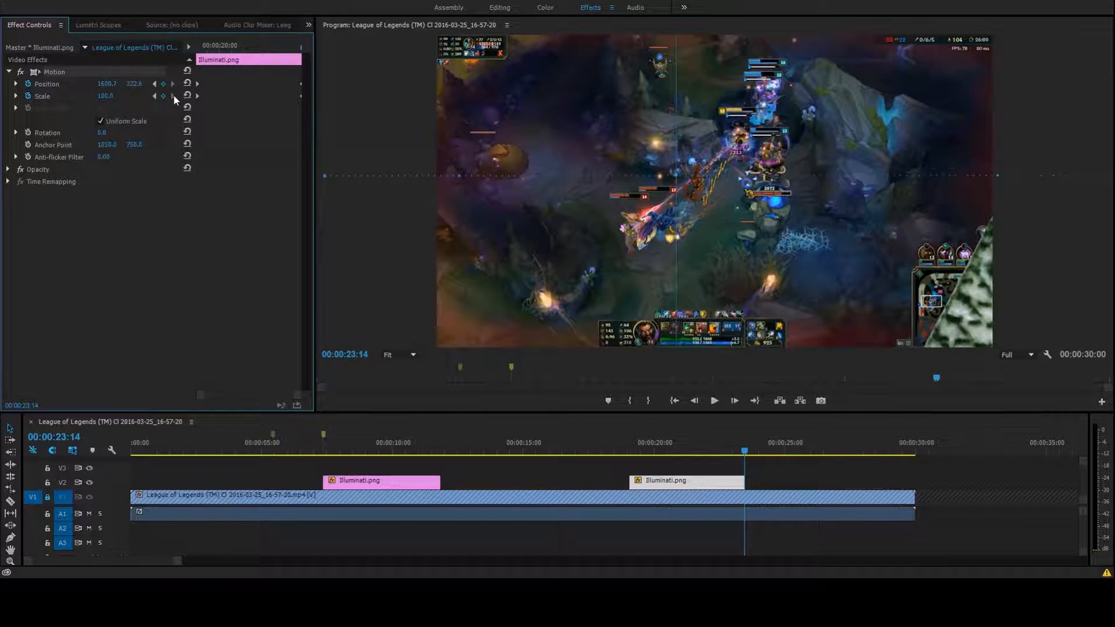
left_click(973, 306)
left_click_drag(994, 301, 1031, 319)
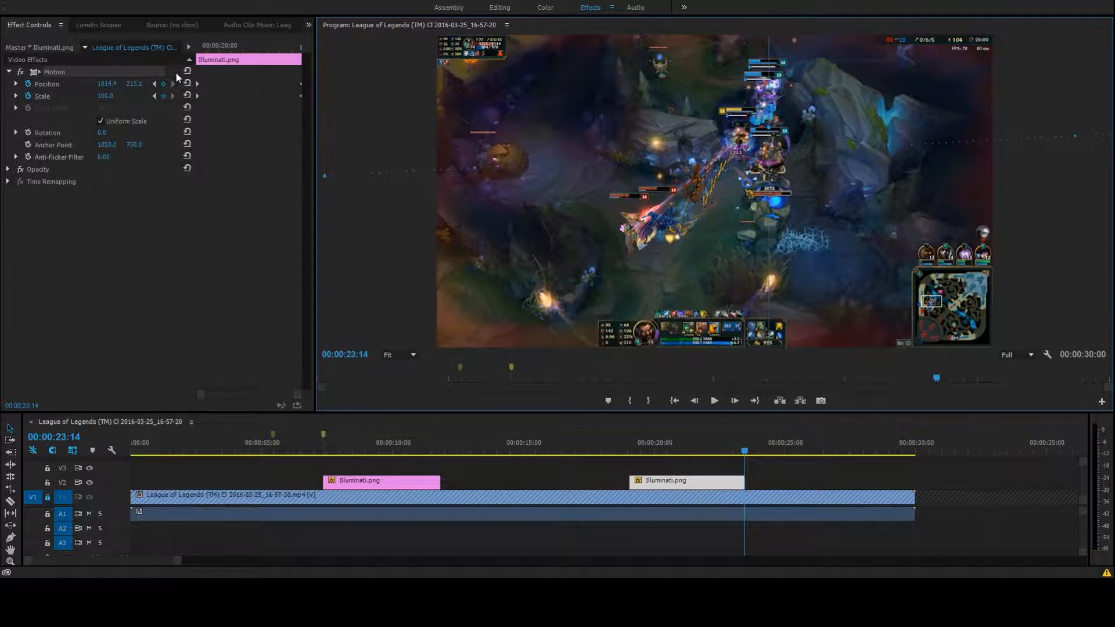
left_click(155, 84)
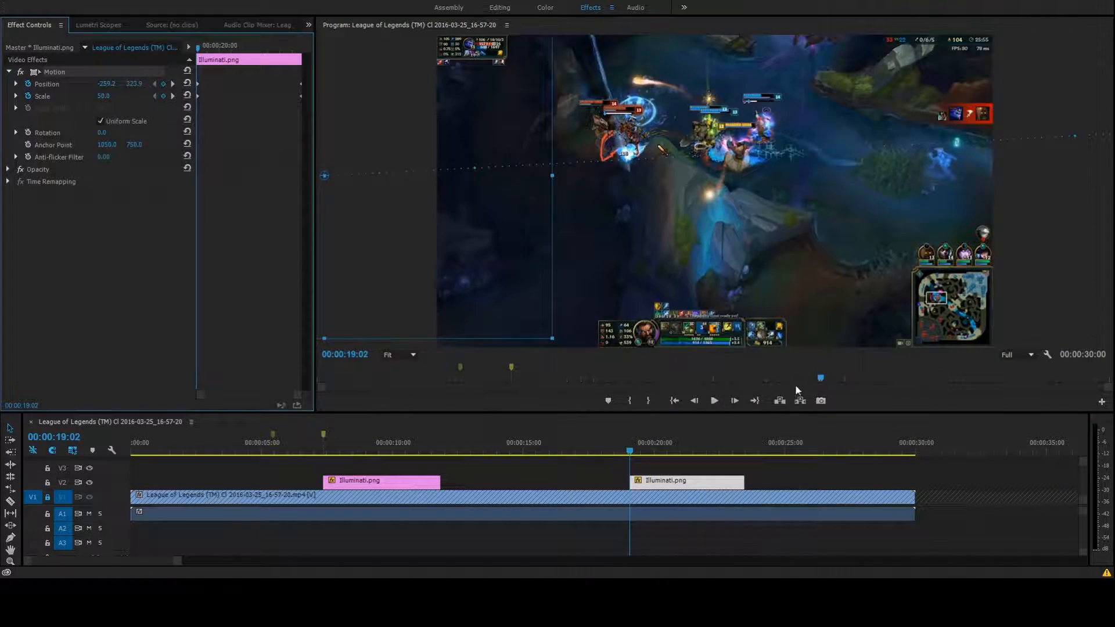
left_click(714, 401)
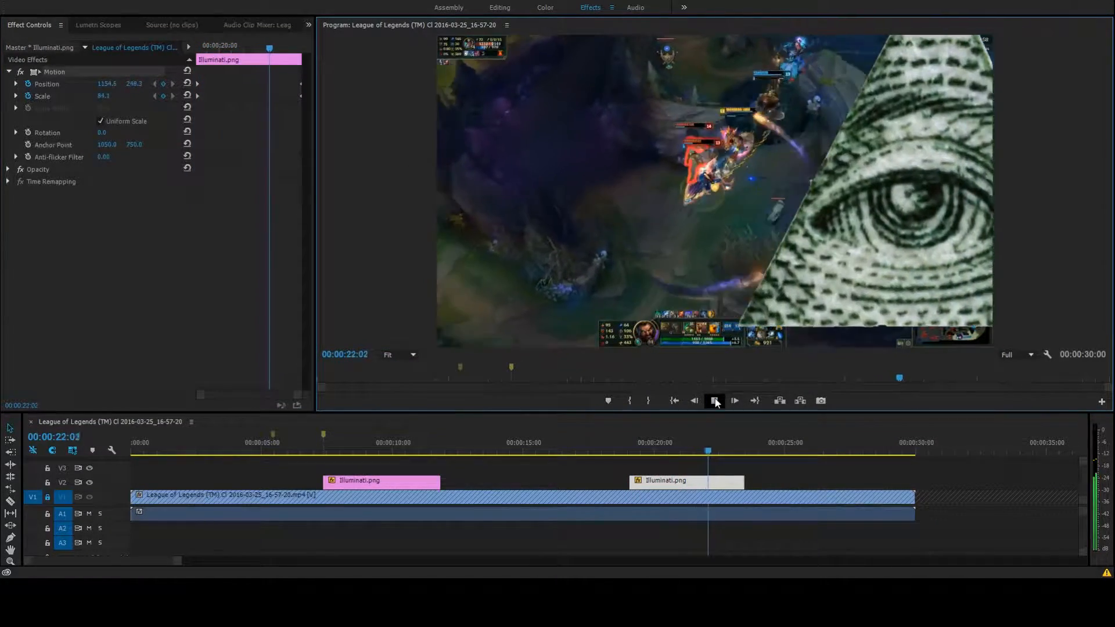
left_click(715, 400)
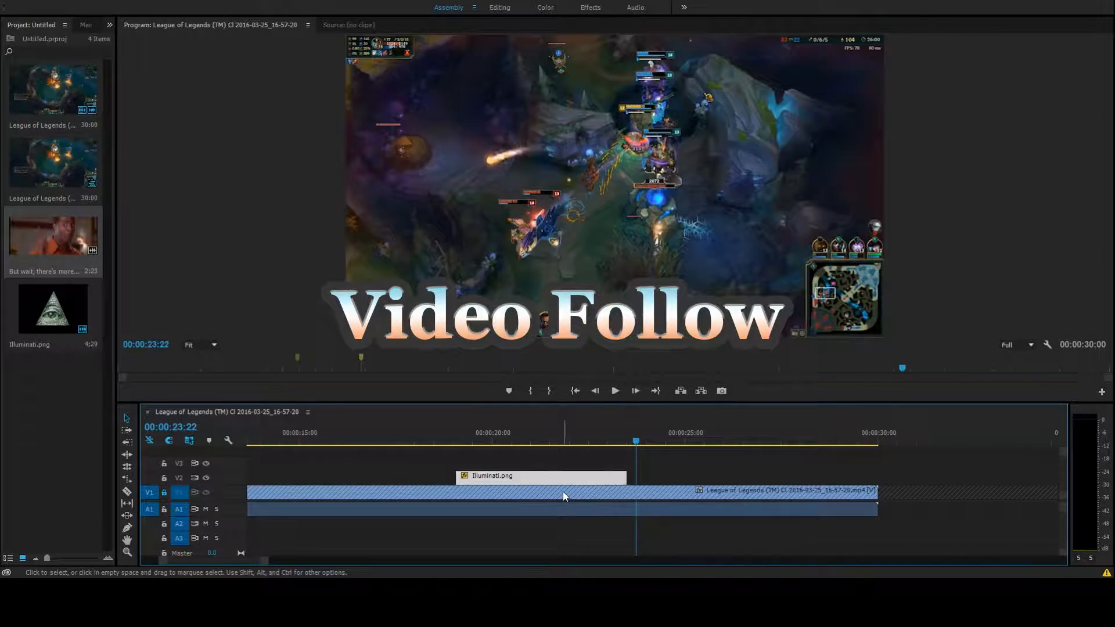
Place But wait, there's more!!.mp4 on V2 at 00:00:23:22, just after the second Illuminati.png clip
scroll(563, 491, "down", 2)
left_click_drag(59, 238, 573, 478)
left_click(615, 175)
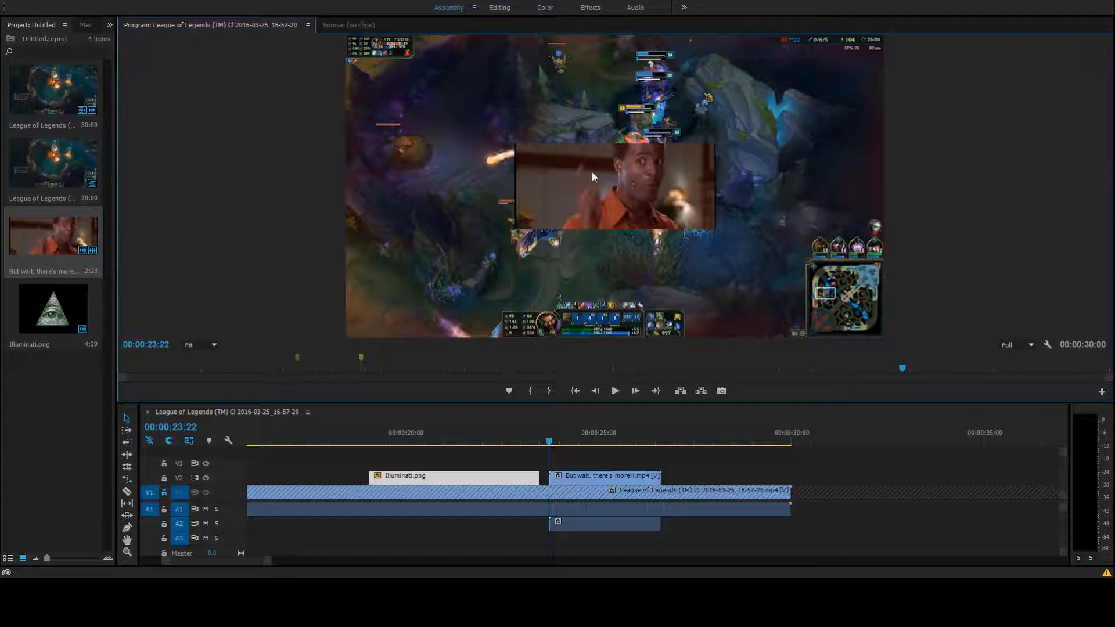
Scale the But wait, there's more!! clip down to about 41 and move it toward the lower left, about 399, 601
left_click(593, 477)
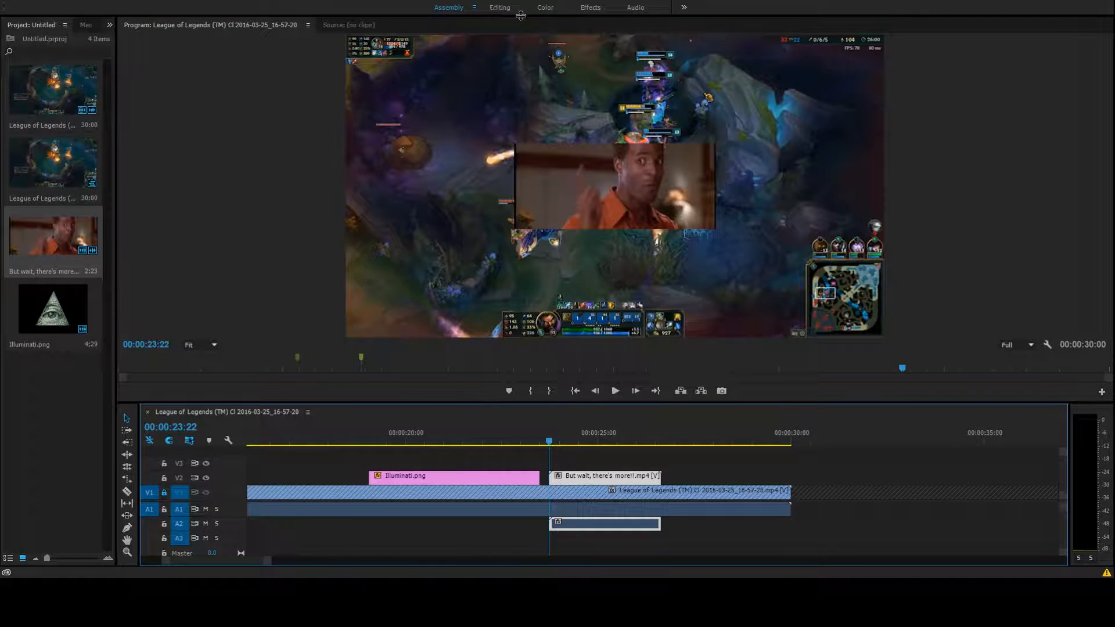
left_click(586, 12)
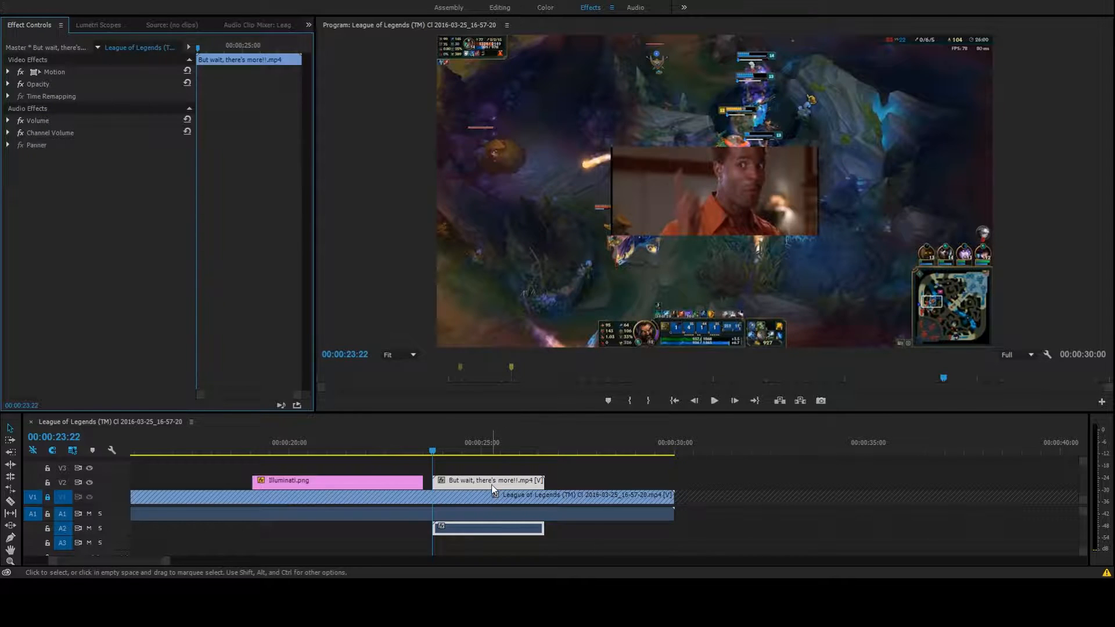
left_click(684, 230)
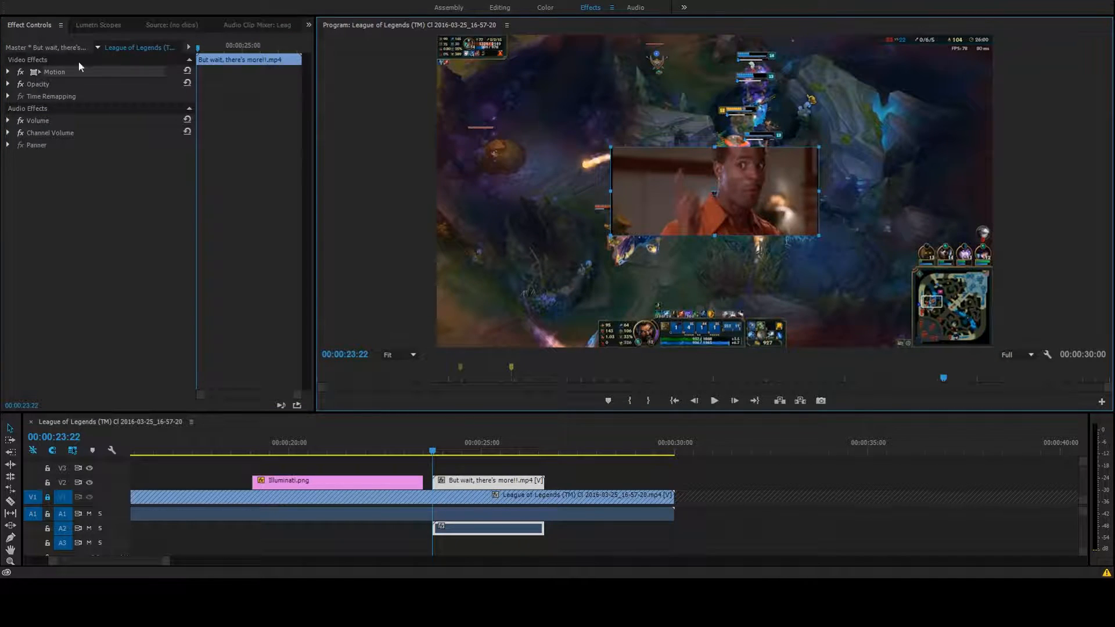
left_click(9, 72)
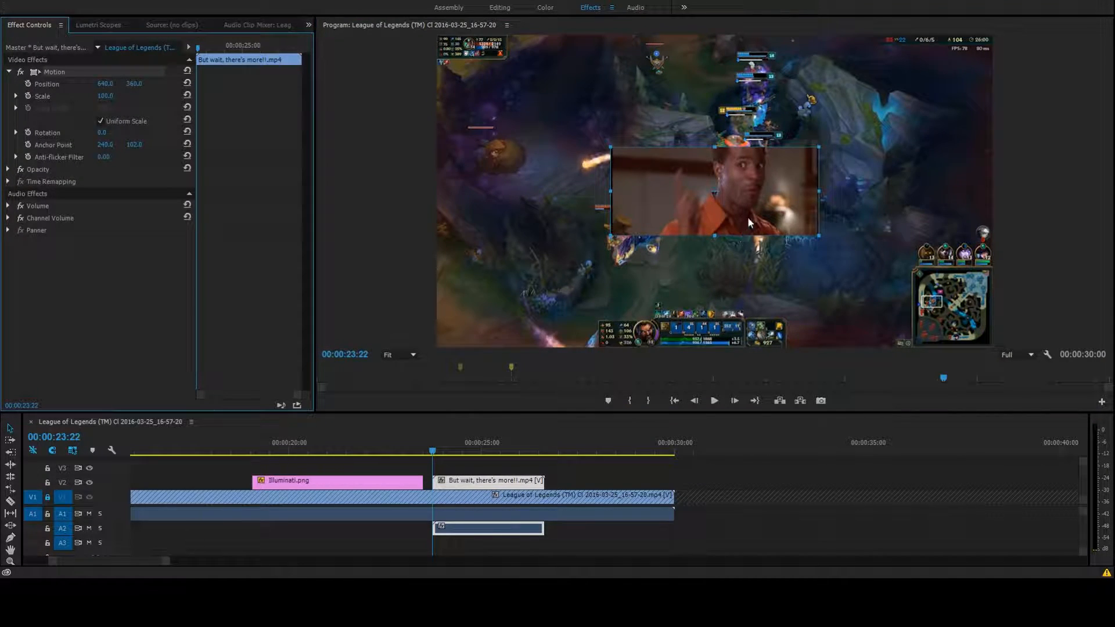
left_click_drag(818, 146, 634, 302)
Enable Position keyframing at 00:00:23:22 and, at 00:00:26:11, move the clip near the frame's top edge to about 717, 90
left_click(28, 84)
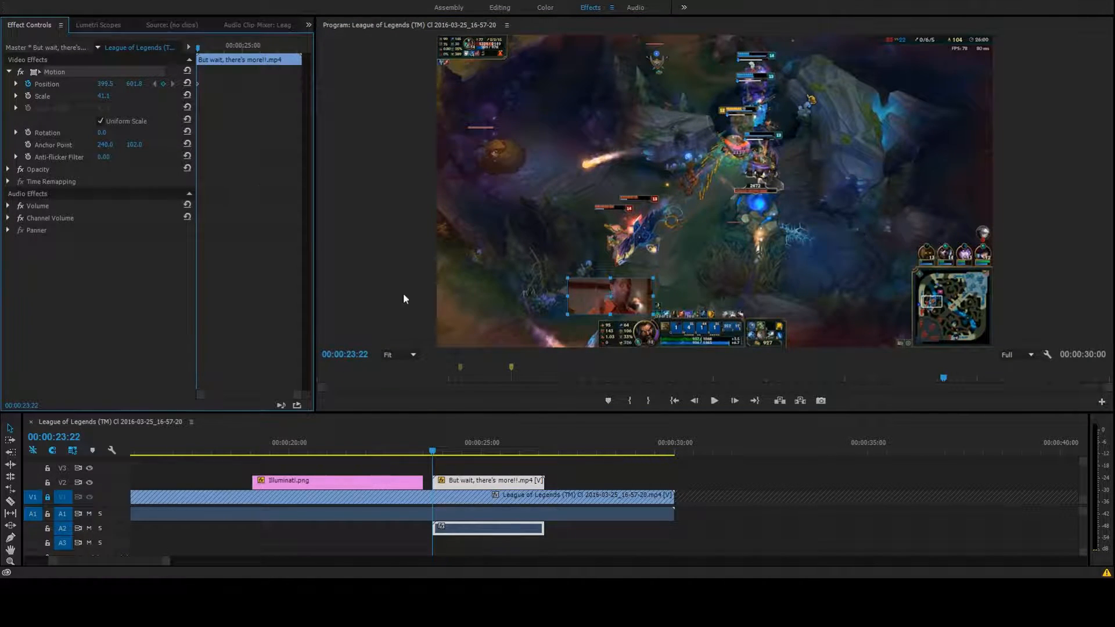
left_click(290, 50)
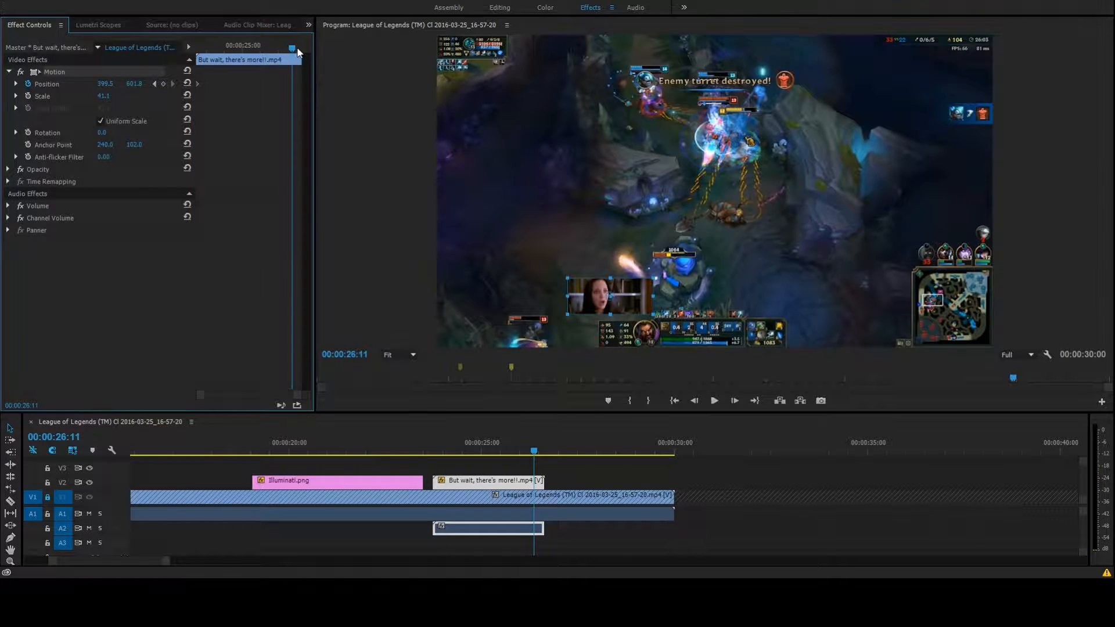
left_click_drag(628, 291, 773, 79)
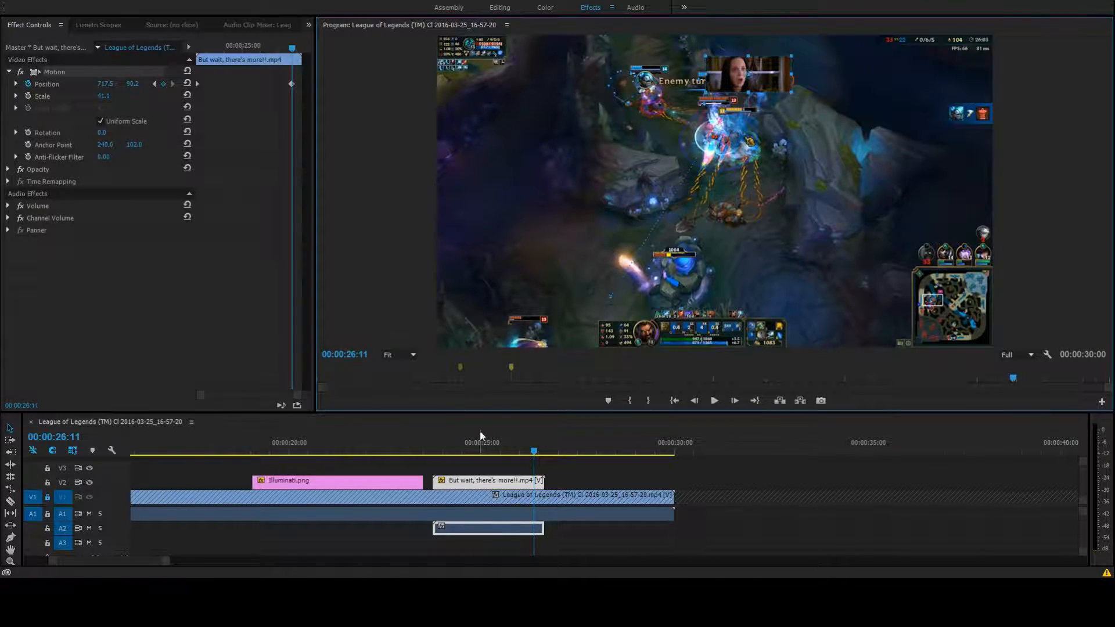
Play back the clip's movement before and after reworking its Position keyframes into three, ending at about 661, 98
left_click(154, 84)
left_click(715, 402)
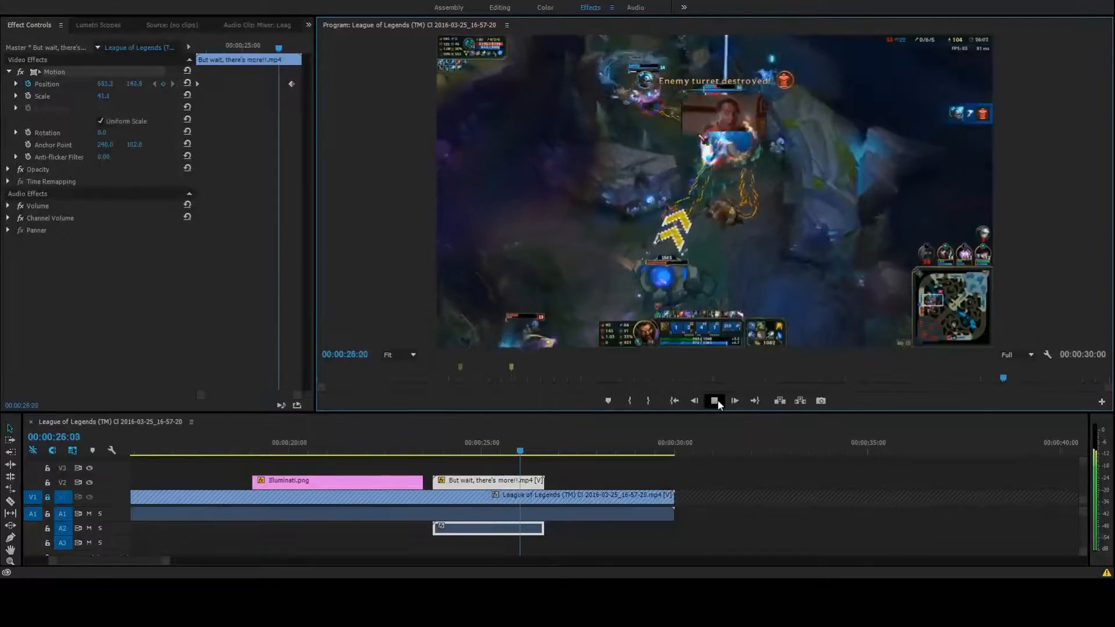
left_click(715, 401)
left_click(715, 401)
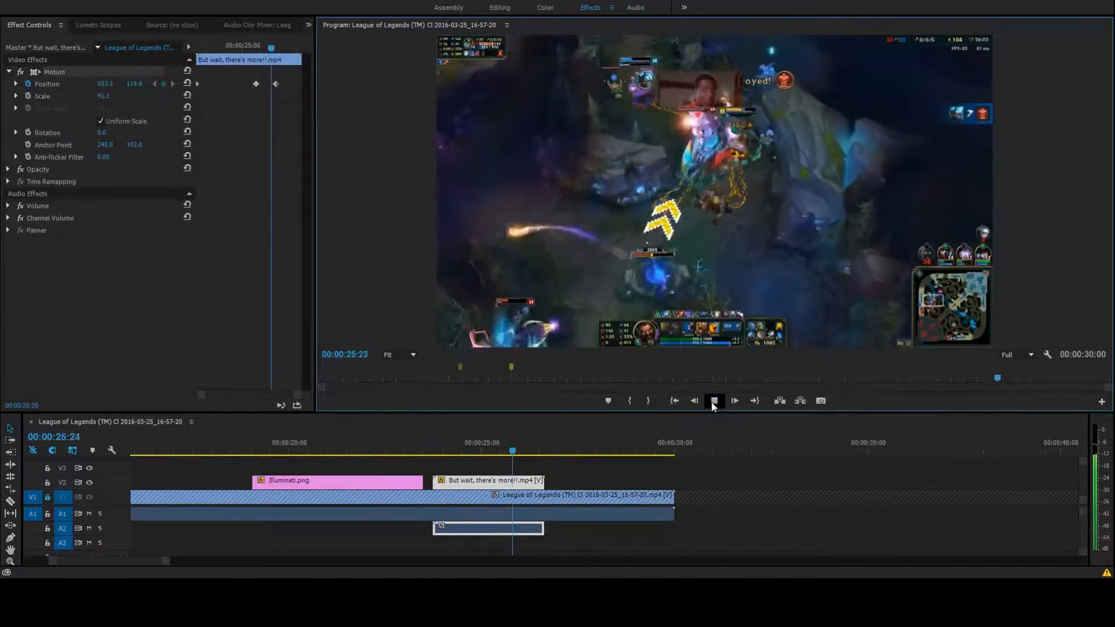
left_click(715, 401)
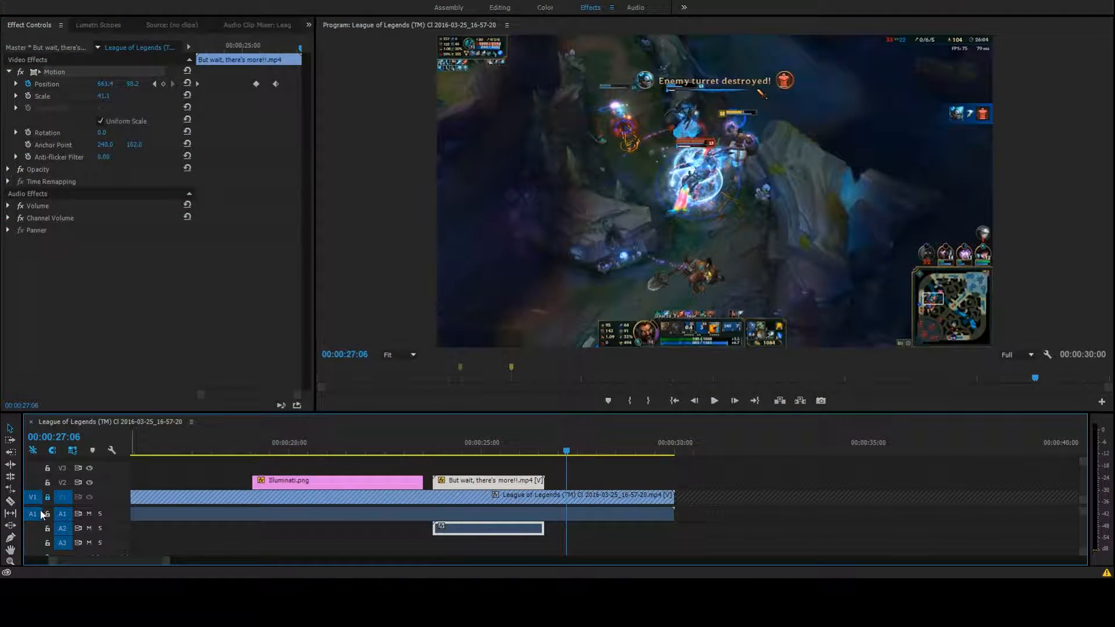
Mute audio track A1 and split the League of Legends footage at 00:00:28:21
left_click(89, 514)
left_click_drag(568, 455, 625, 452)
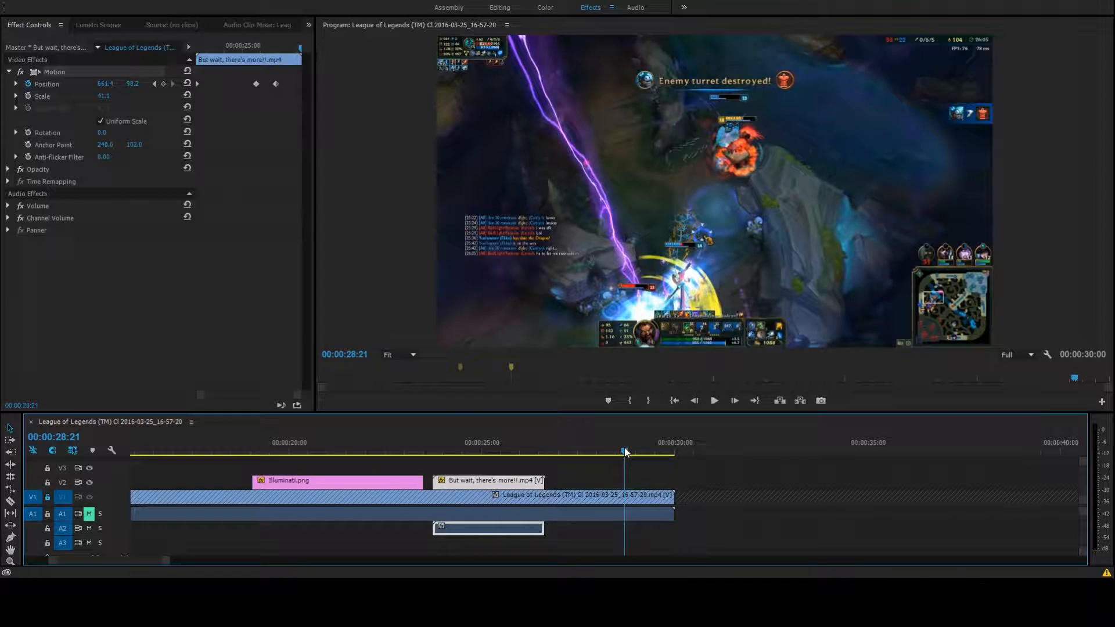
key("ctrl+k")
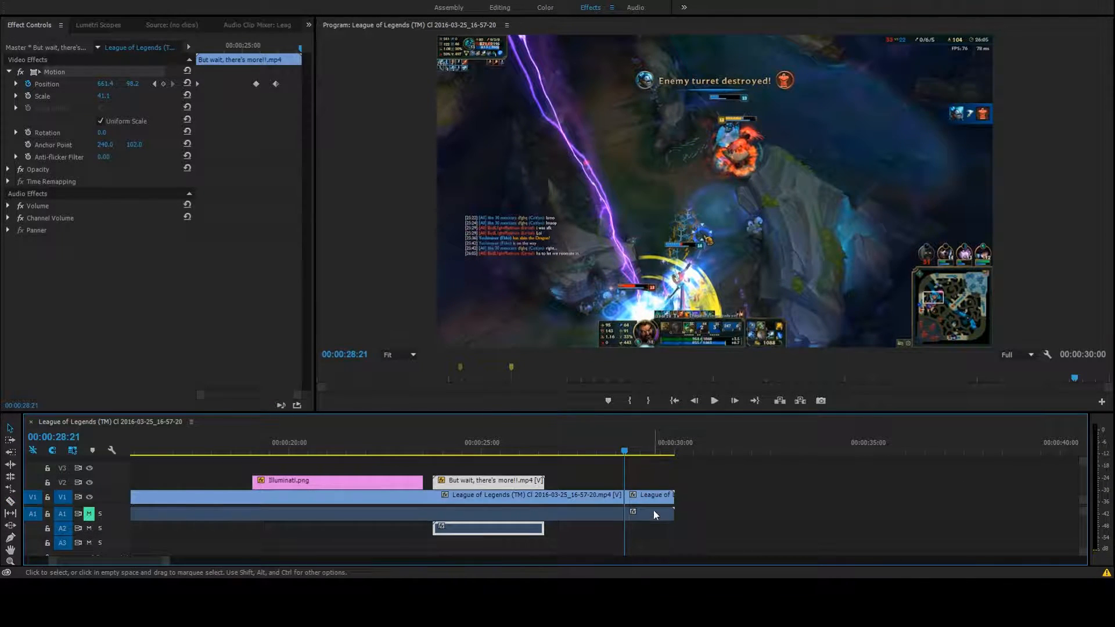
Copy the split-off tail of the League of Legends footage and paste it at the end of the sequence
left_click(658, 499)
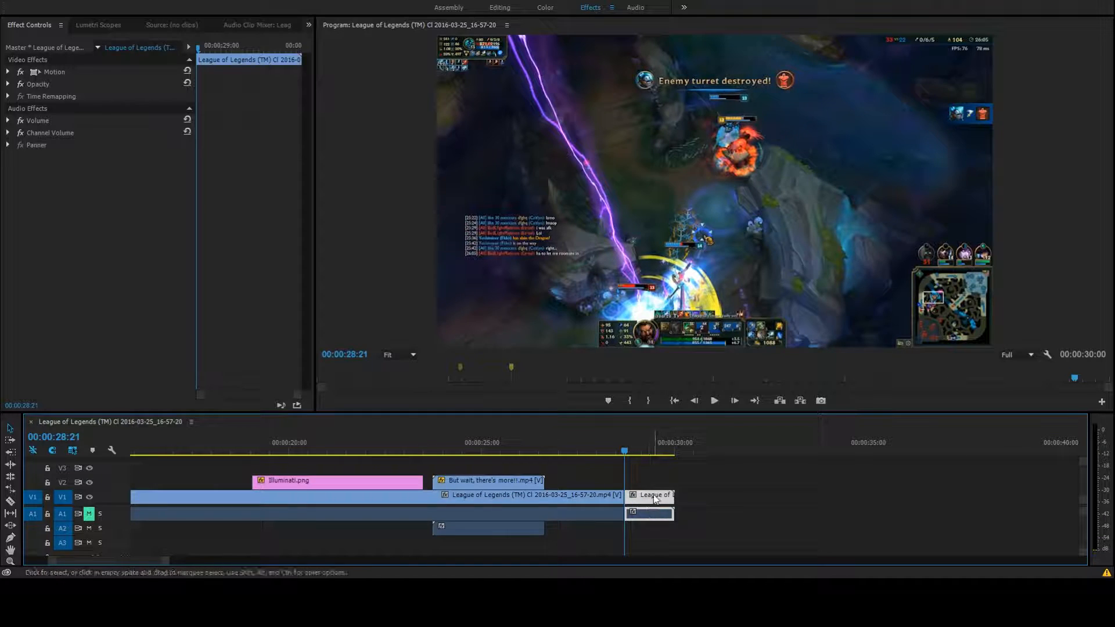
left_click(689, 496)
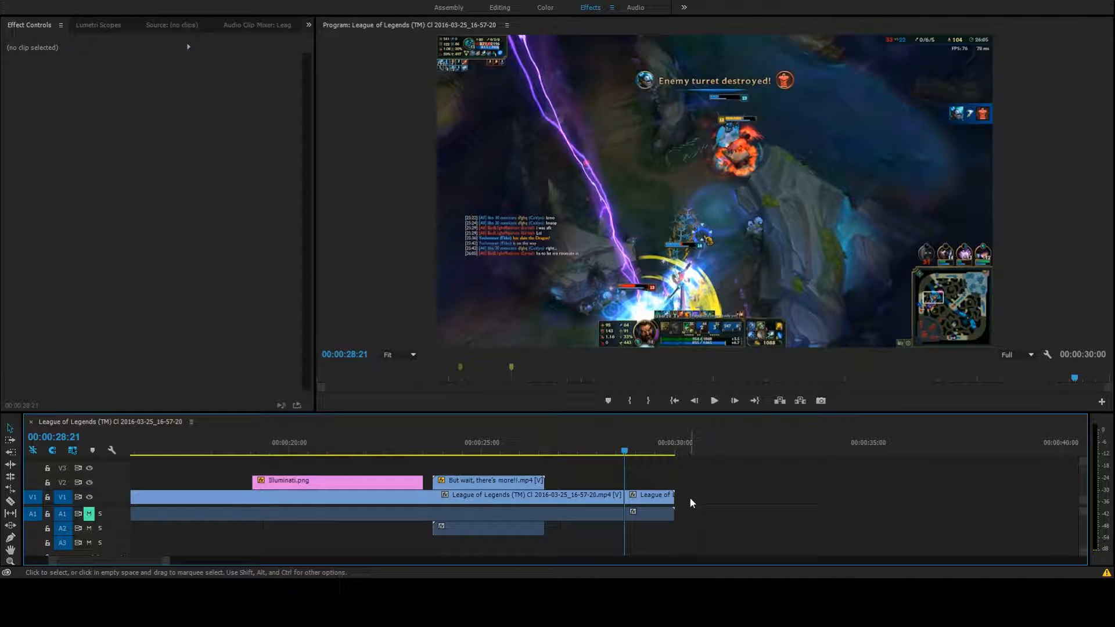
key("End")
key("ctrl+v")
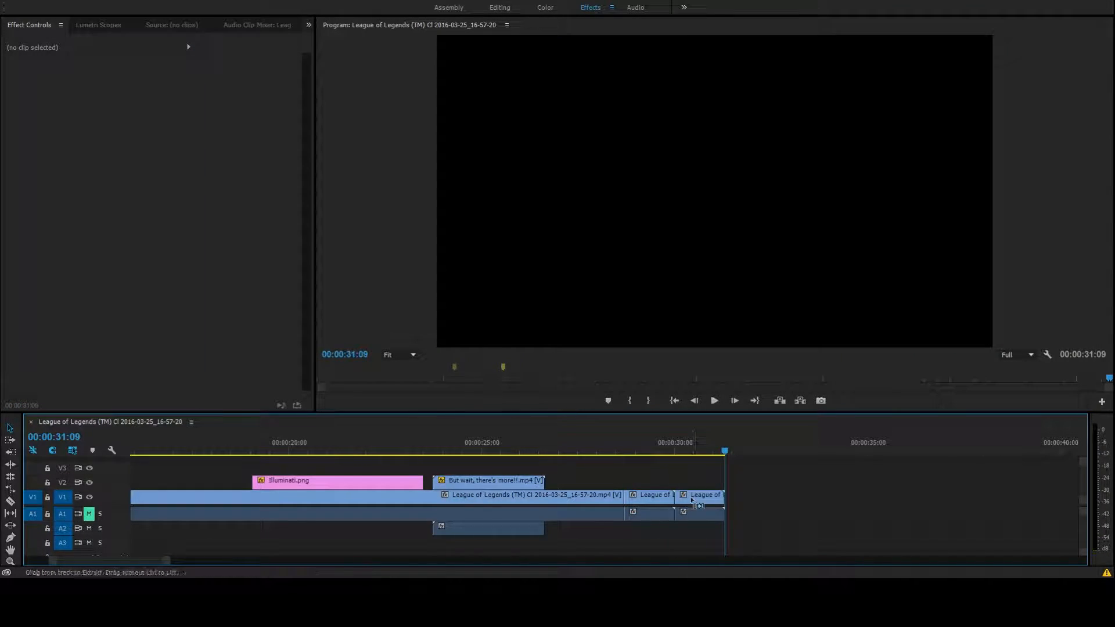
Delete the pasted copy's audio with V1 locked, then unlock V1 and stack its video on V2 at 00:00:28:21
left_click(702, 513)
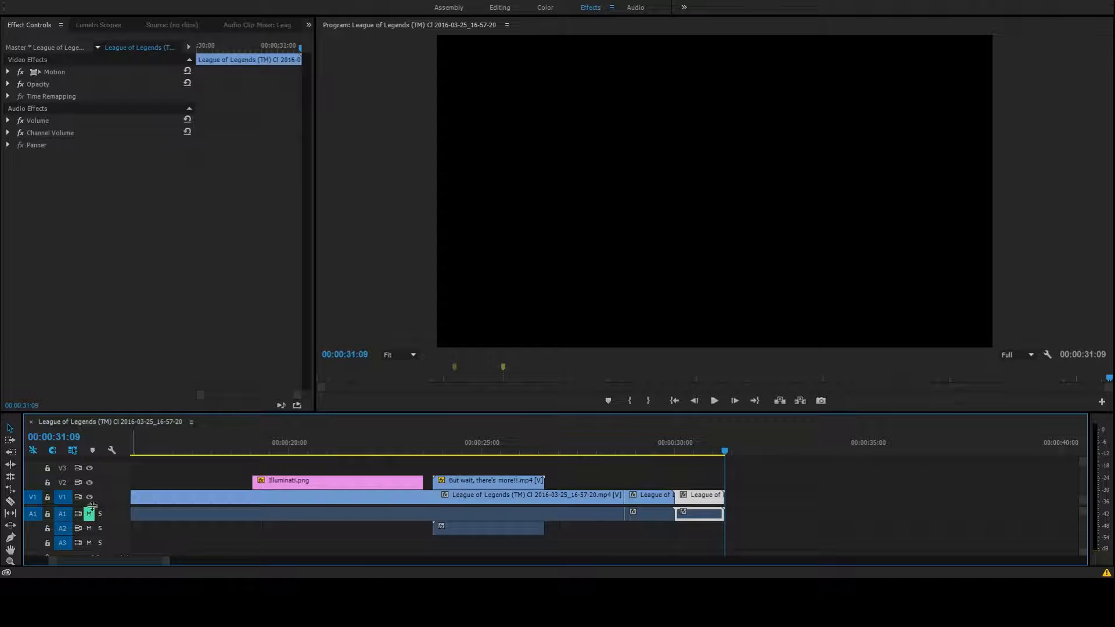
left_click(47, 498)
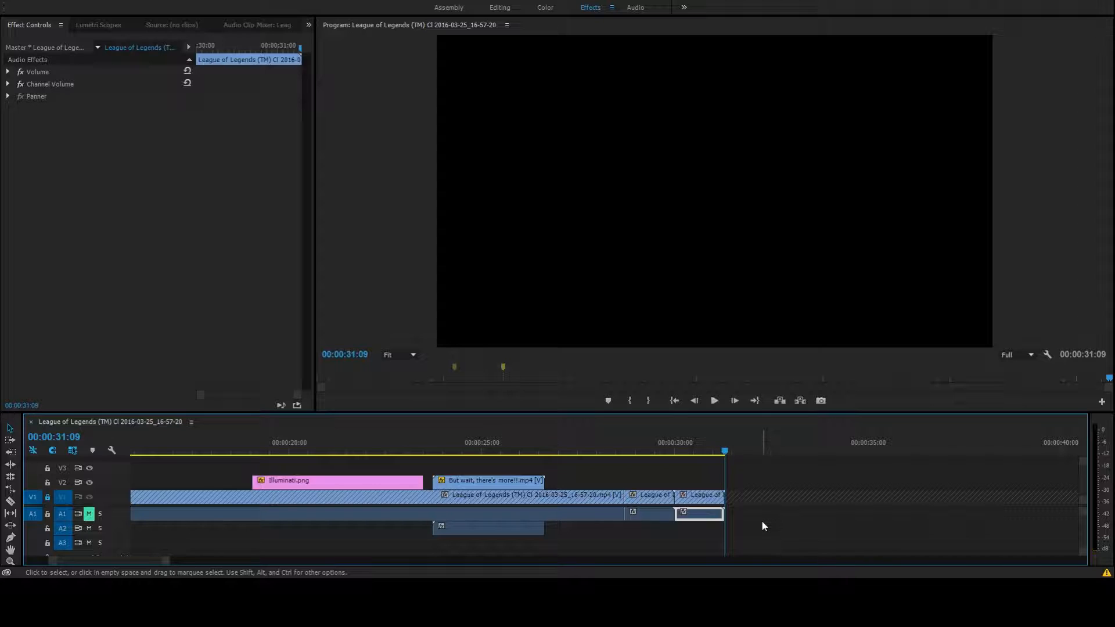
key("Delete")
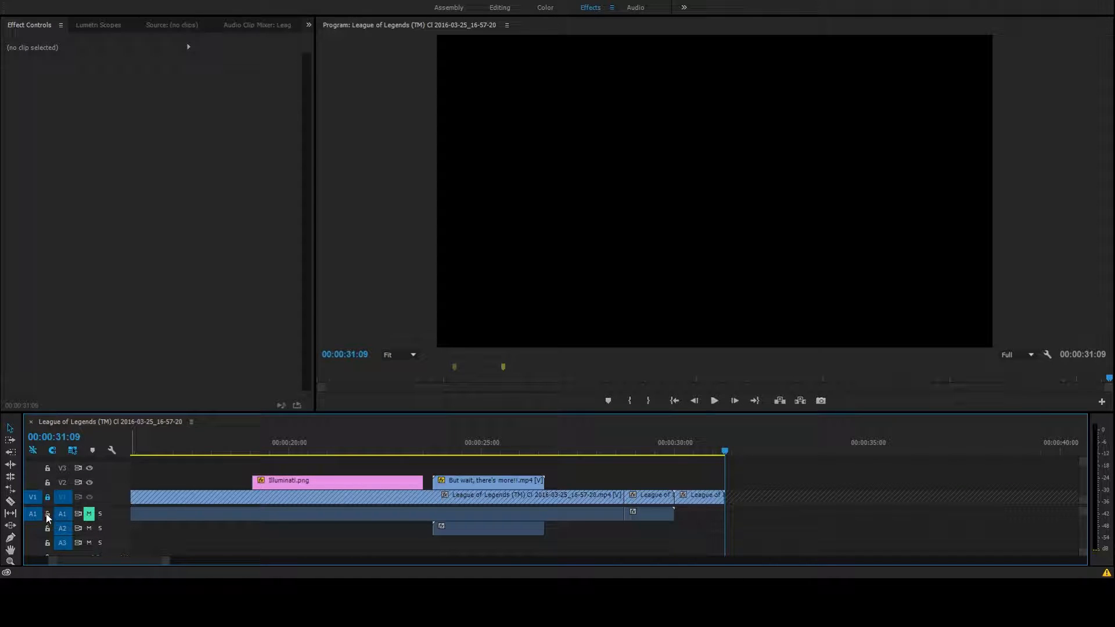
left_click(48, 497)
left_click_drag(699, 494, 650, 482)
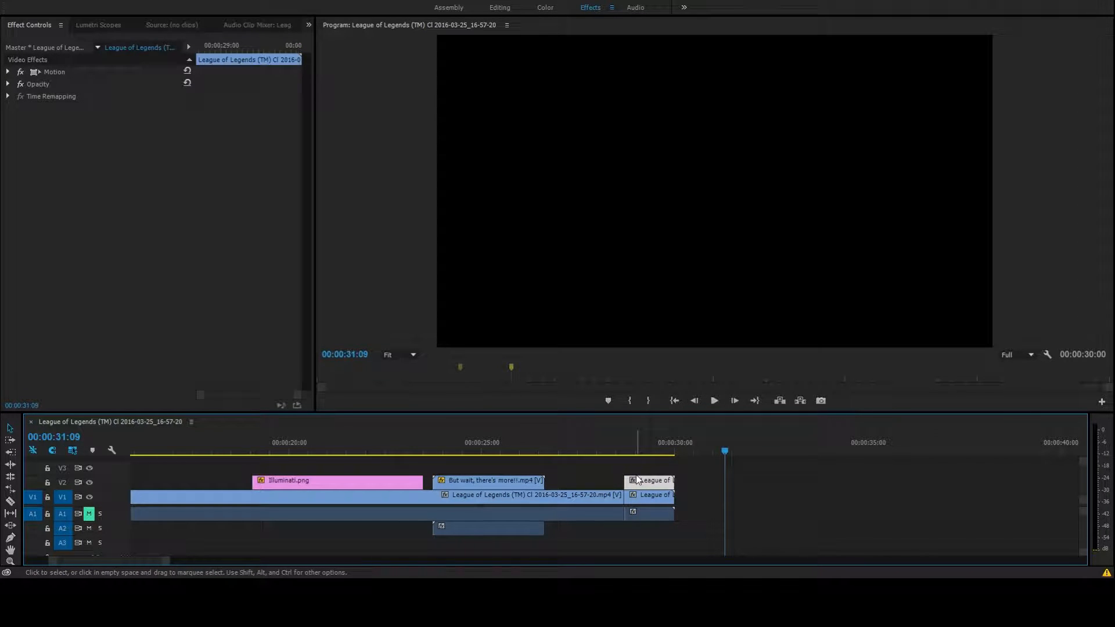
Undo the copy's placement and the footage split, and mark 00:00:28:21 with a marker
key("Delete")
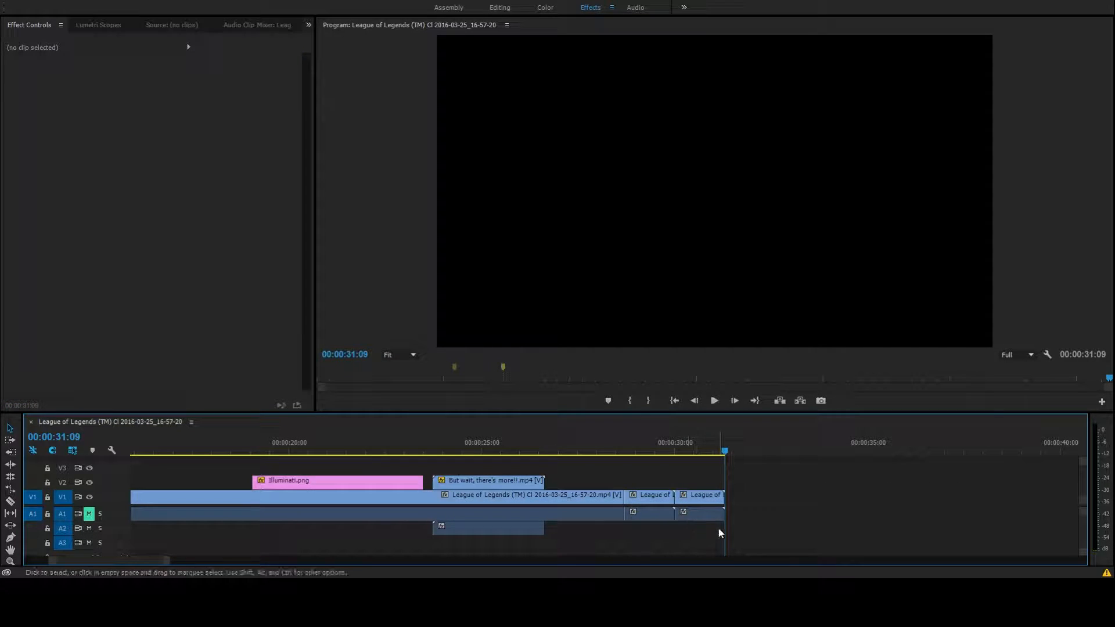
key("Up")
key("Up")
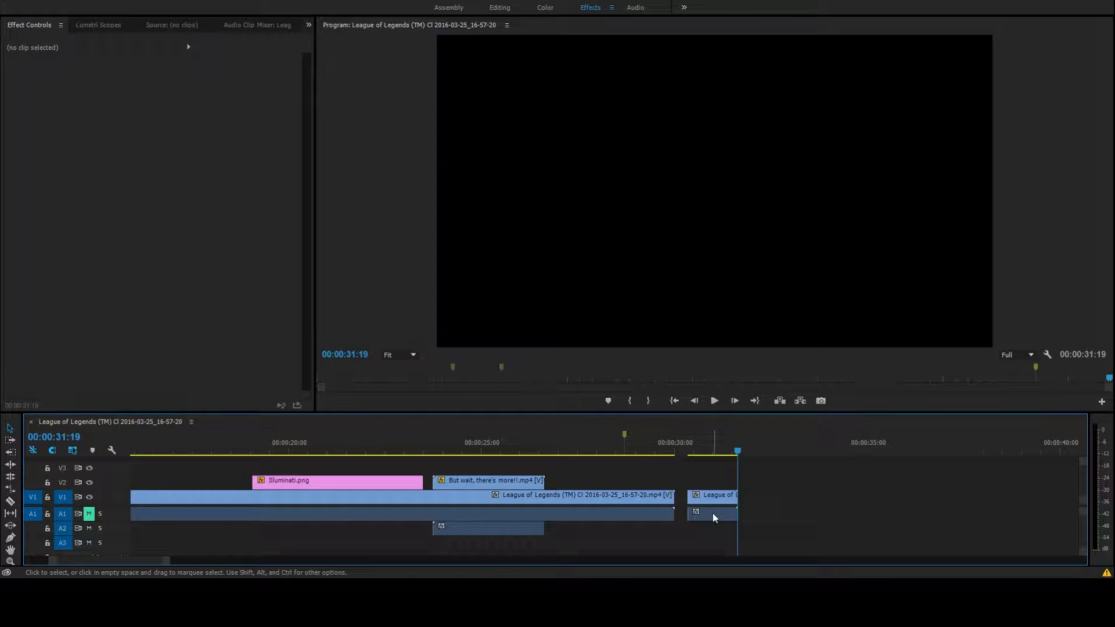
Delete the pasted copy's audio with V1 locked, then unlock V1 and place its video on V2 at the 00:00:28:21 marker
left_click(714, 517)
left_click(48, 497)
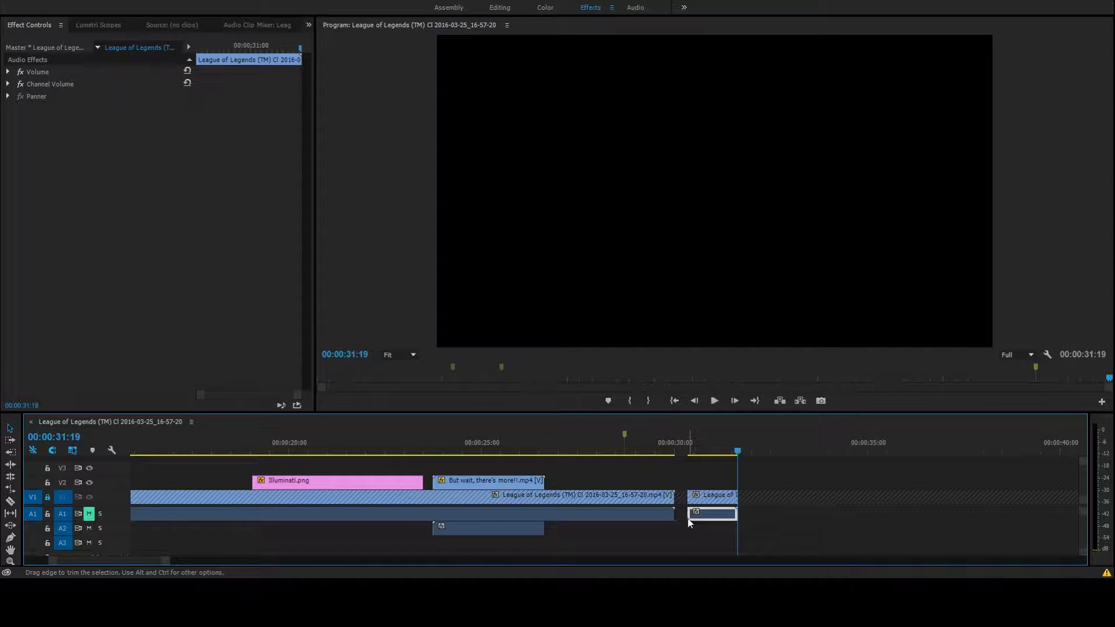
key("Delete")
left_click(47, 497)
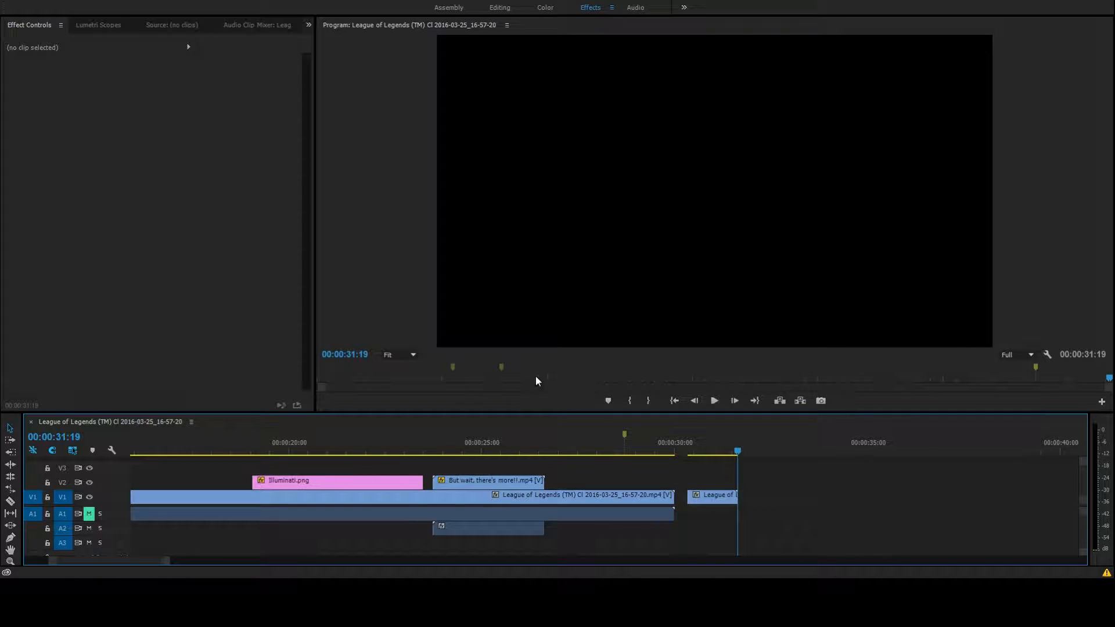
left_click(624, 433)
mouse_move(721, 496)
left_mouse_down()
mouse_move(720, 477)
mouse_move(658, 484)
left_mouse_up()
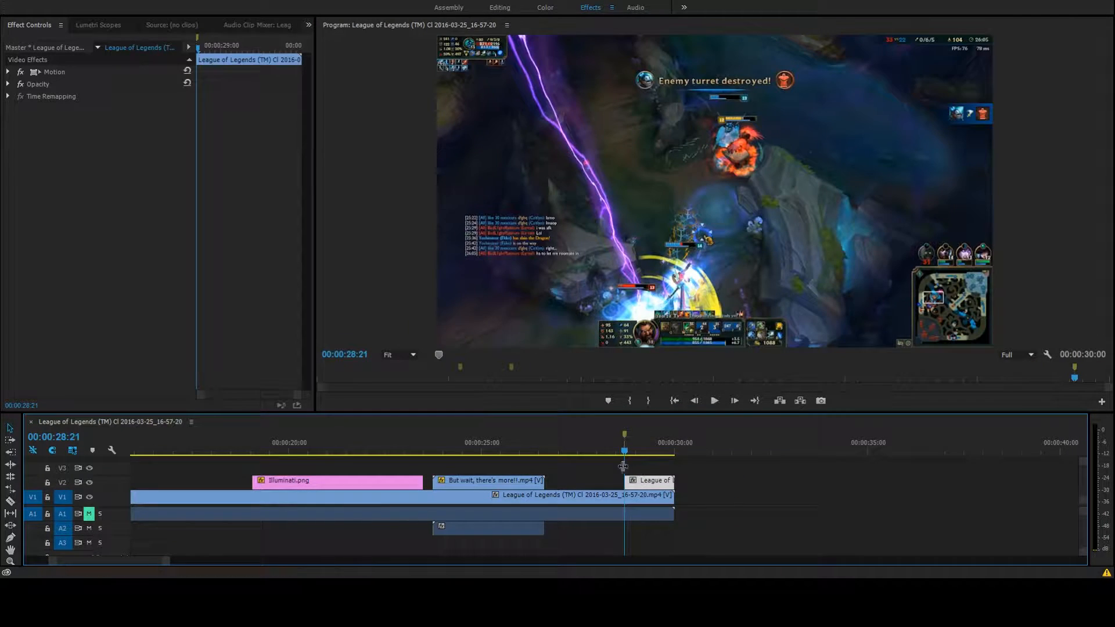
Play back the section with the stacked copy and return the playhead to the marker at its start
left_click(715, 400)
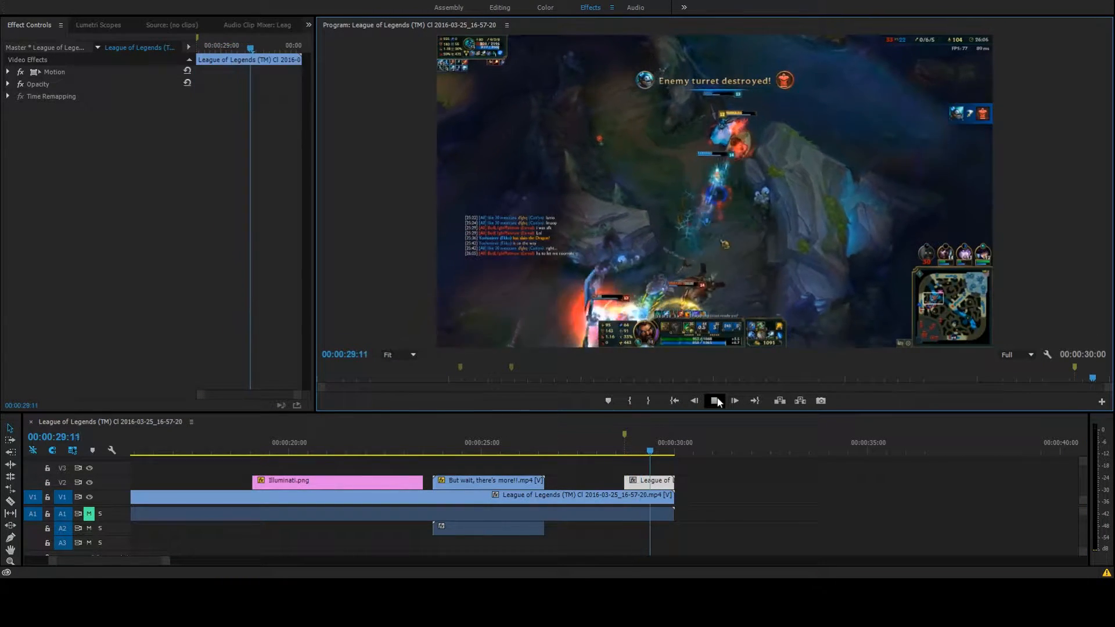
left_click(715, 400)
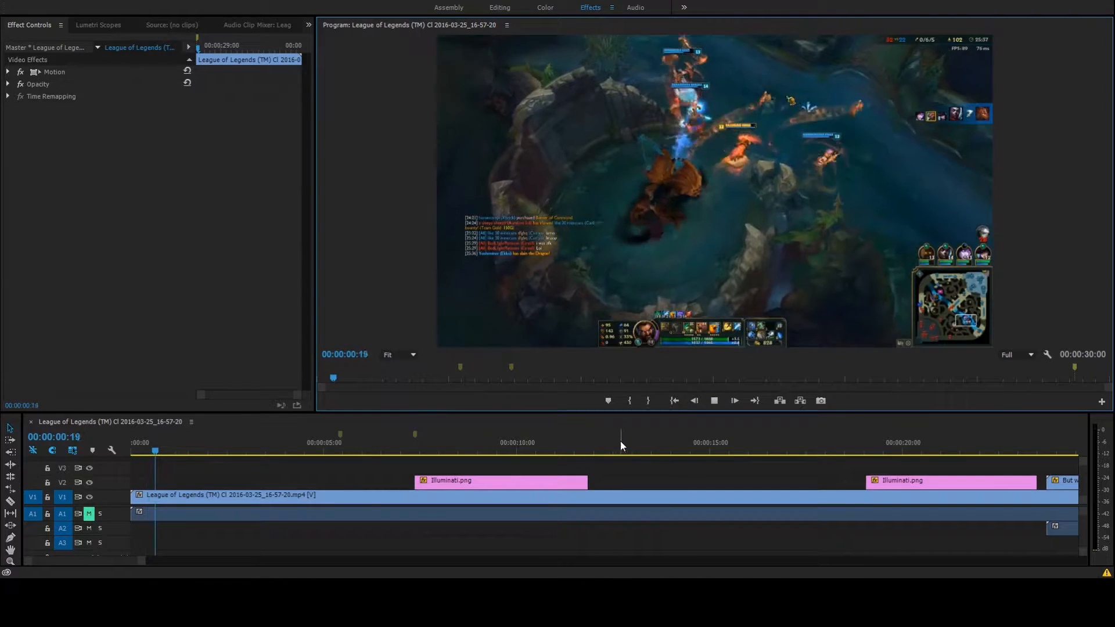
left_click(715, 402)
scroll(720, 507, "down", 4)
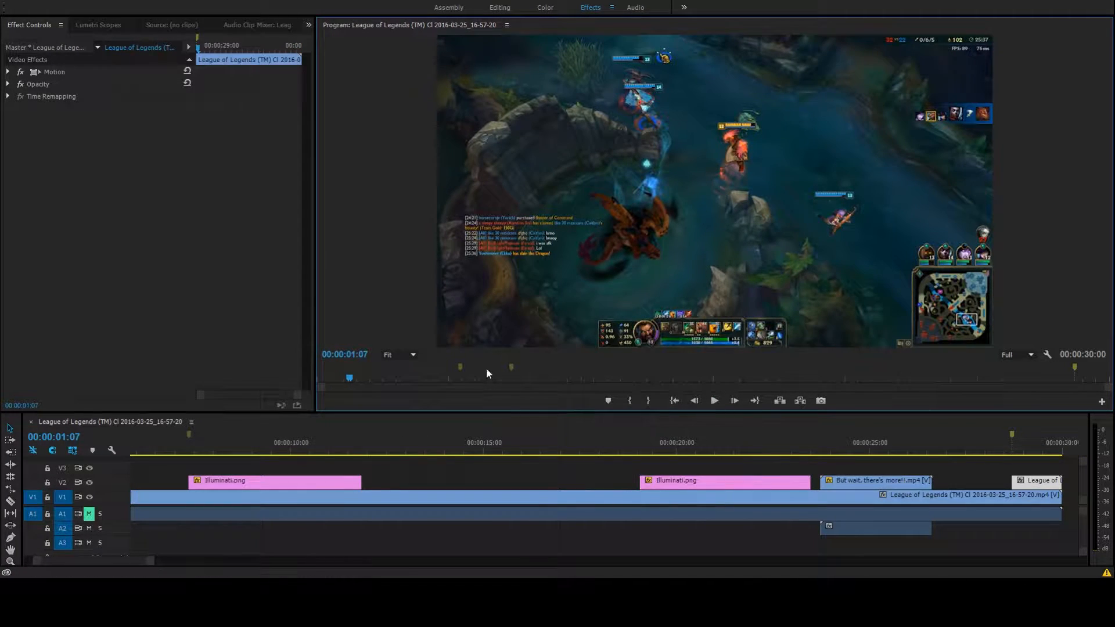
scroll(776, 494, "down", 5)
left_click(776, 453)
left_click(716, 450)
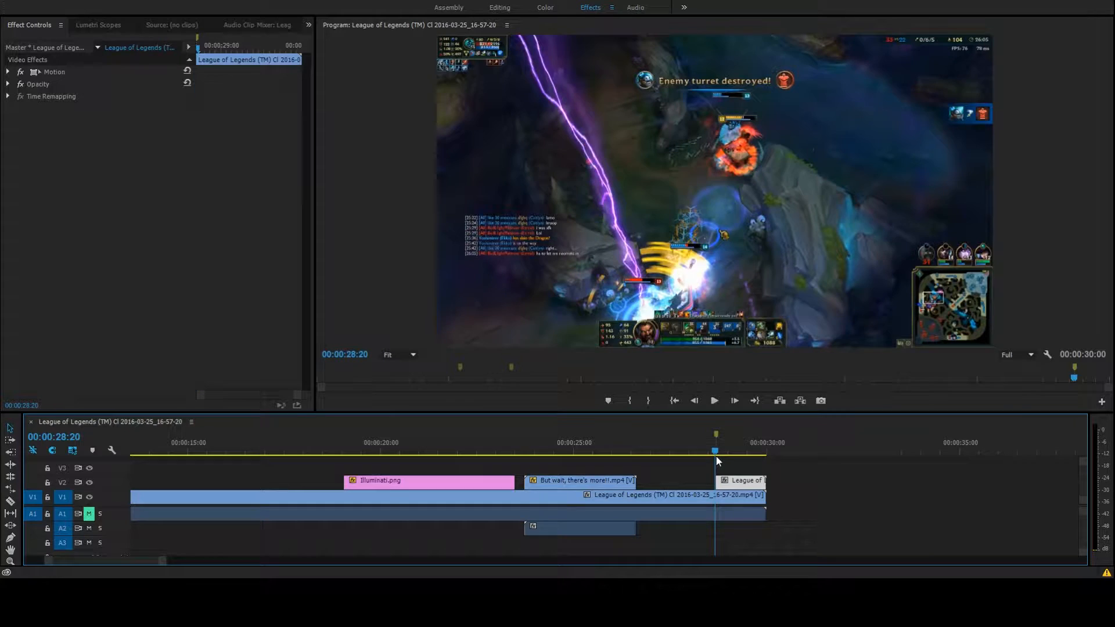
Lock tracks V1 and A1, and enable Position and Scale keyframing on the V2 copy at 00:00:28:21
left_click(47, 498)
left_click(47, 514)
left_click(9, 71)
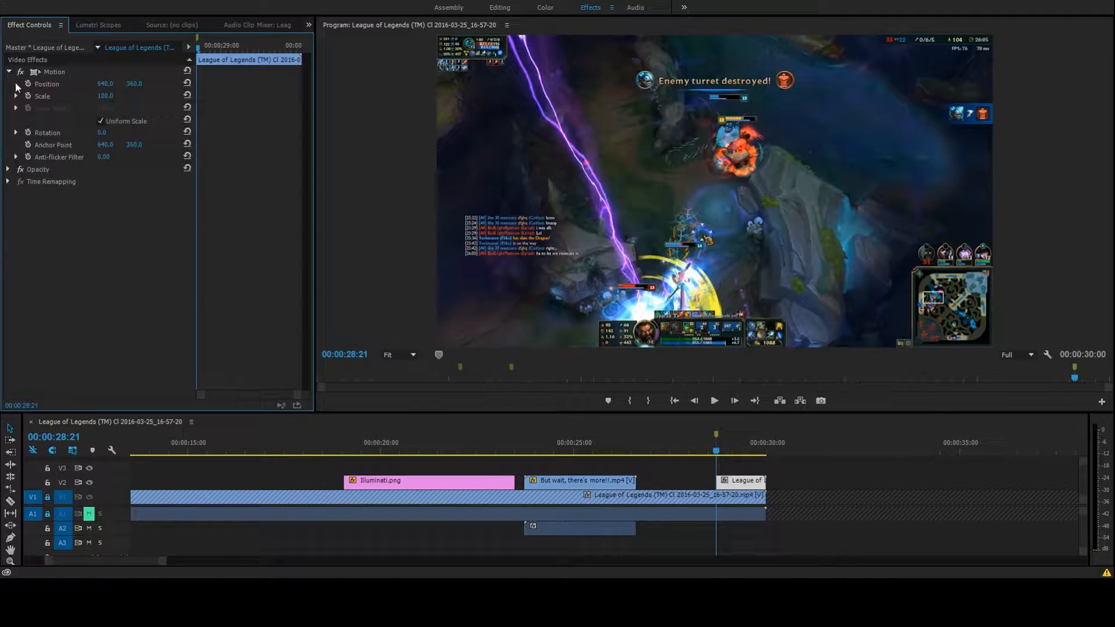
left_click(27, 96)
Add Position and Scale keyframes on the V2 copy at 00:00:29:29 and set Scale there to 1000
left_click_drag(199, 50, 340, 58)
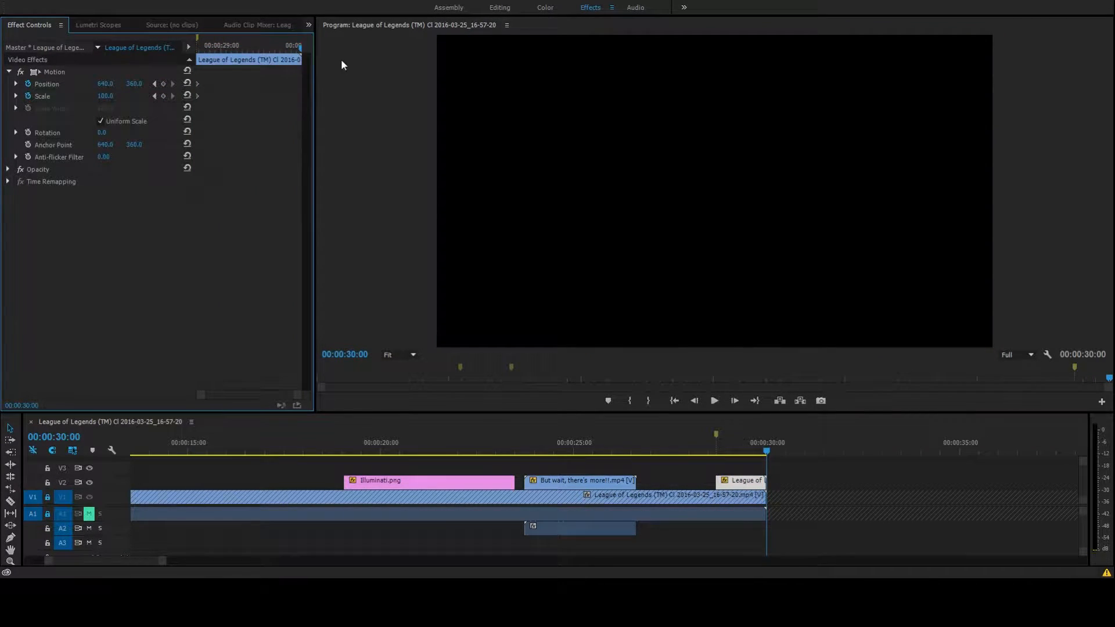
left_click(694, 401)
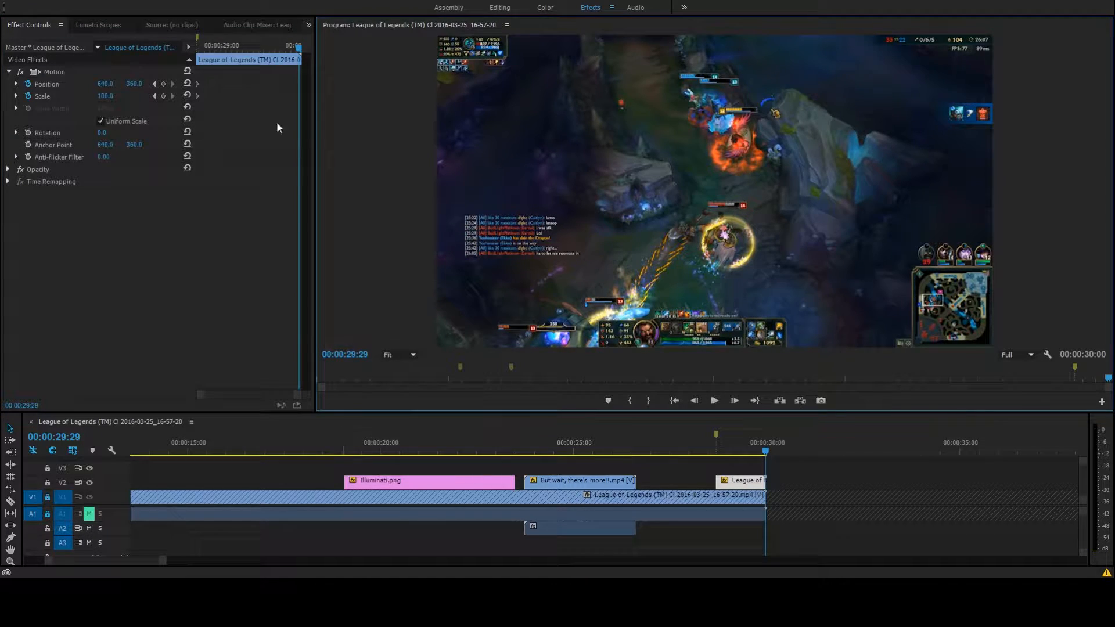
left_click(163, 84)
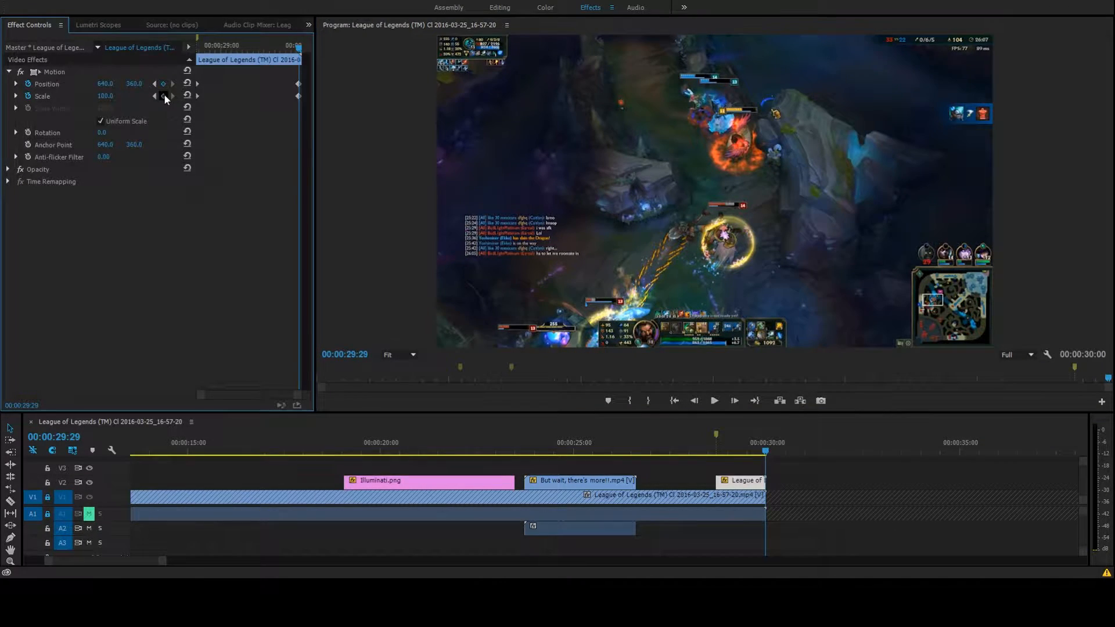
left_click(111, 96)
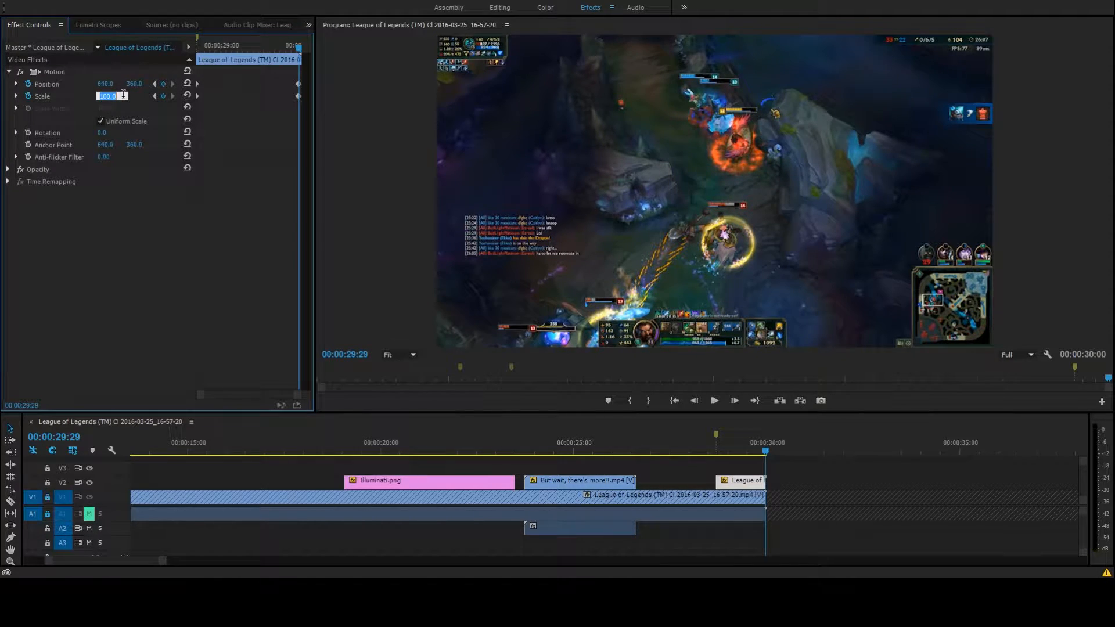
key("Return")
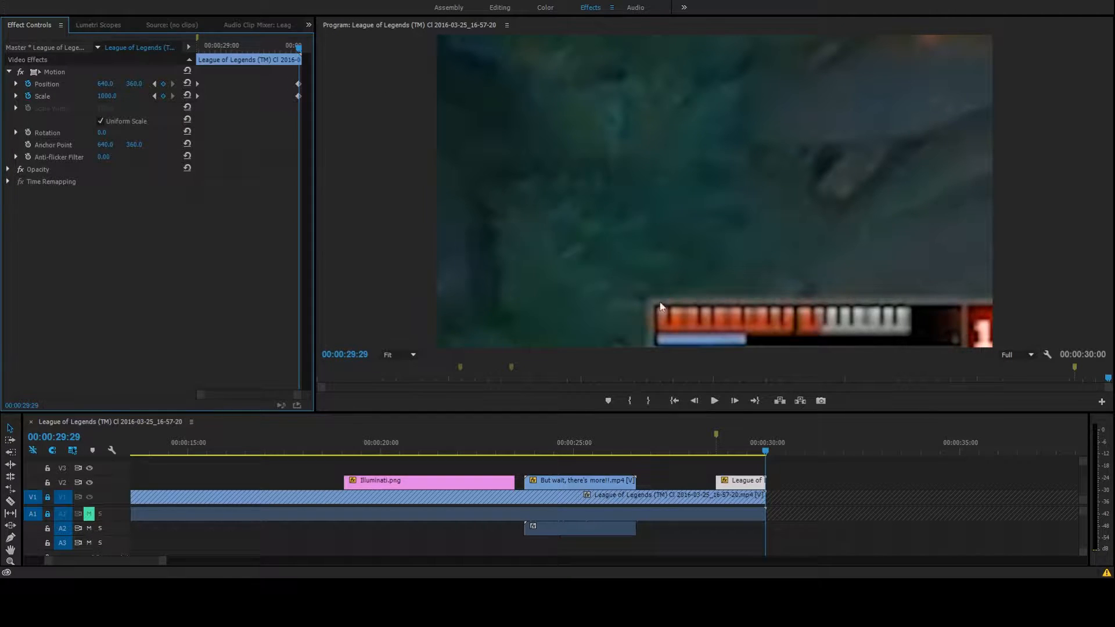
Reposition the enlarged V2 copy to about 4445.3, -955.0 at 00:00:29:29 so the chat text fills the frame, and preview the zoom
left_click(609, 275)
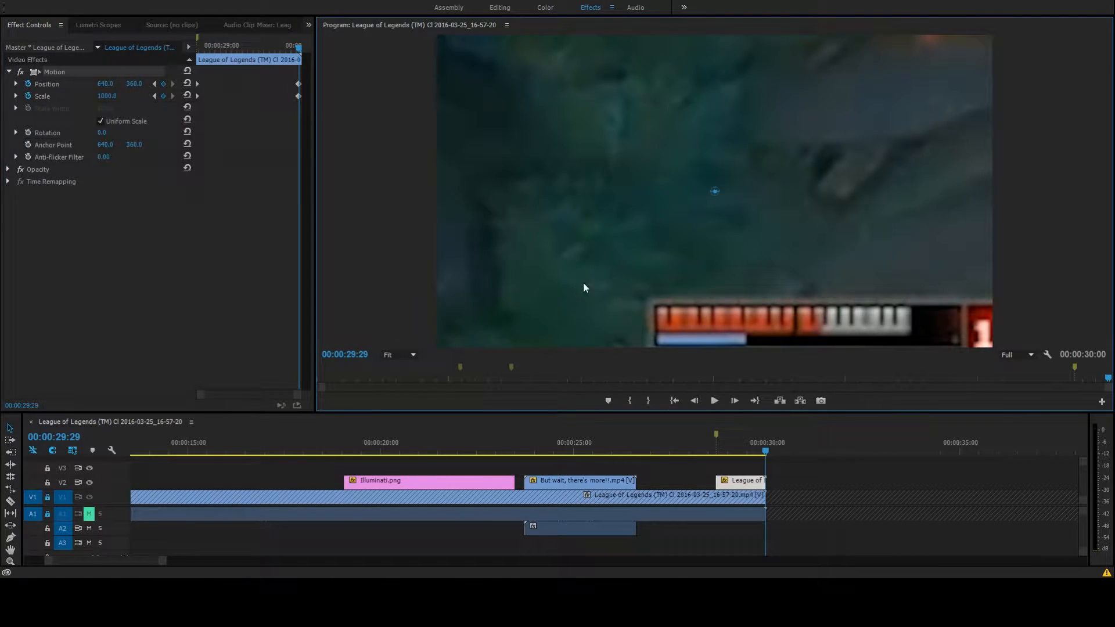
left_click_drag(714, 209, 350, 269)
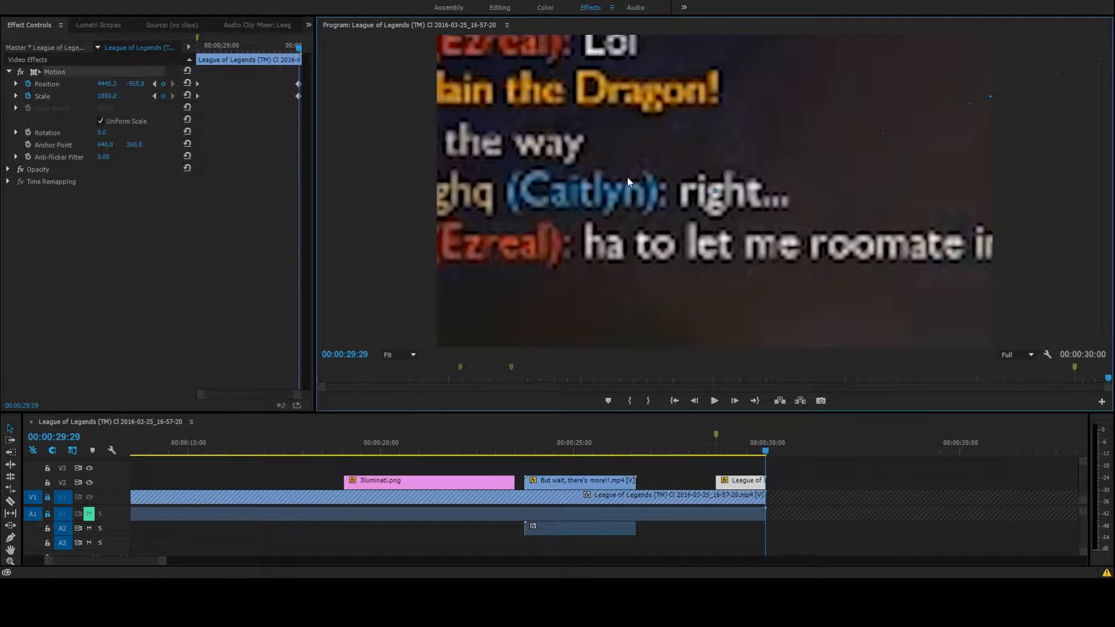
left_click(155, 85)
left_click(715, 401)
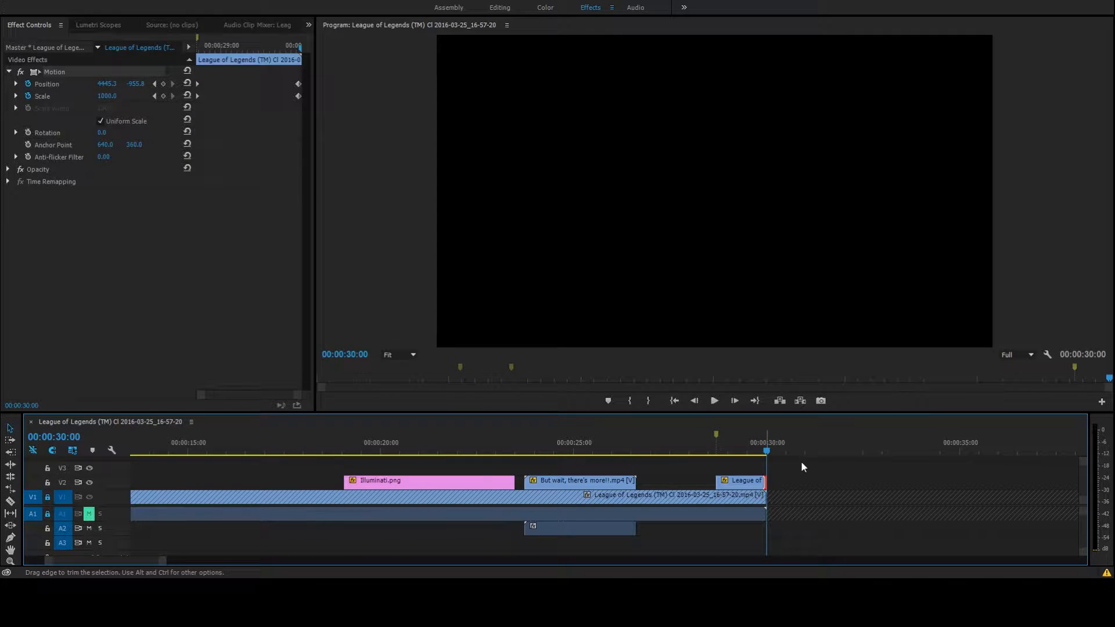
Add a Cross Dissolve to the end of the V2 copy and shorten it to 12 frames
key("ctrl+d")
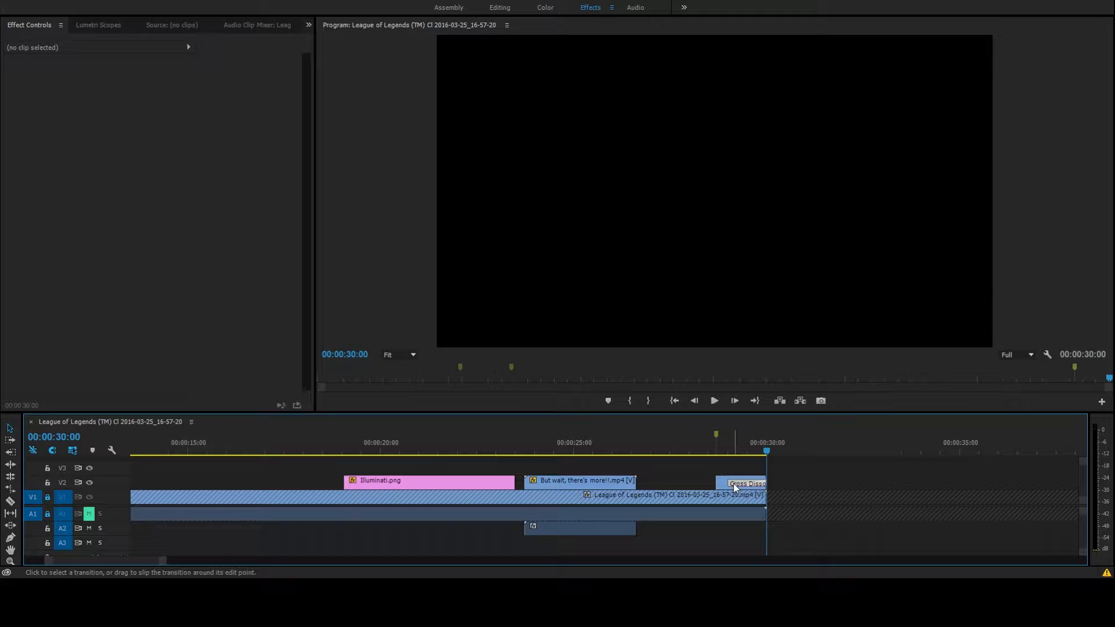
left_click(735, 487)
left_click_drag(730, 483, 755, 484)
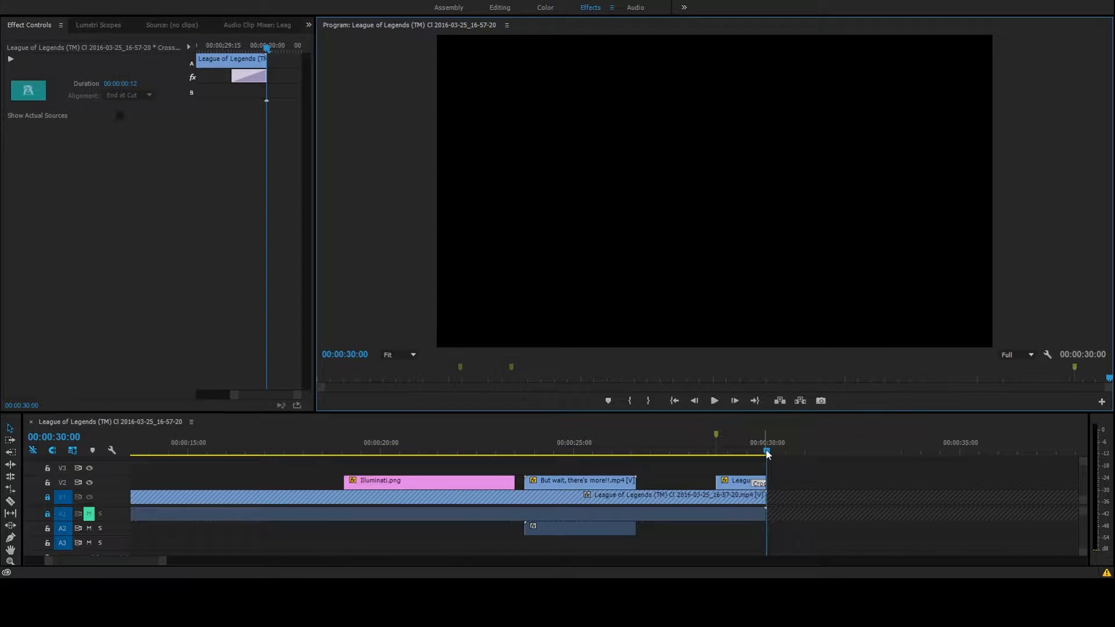
Unmute and unlock audio track A1, and play the ending back from 00:00:28:20
left_click_drag(768, 454, 715, 458)
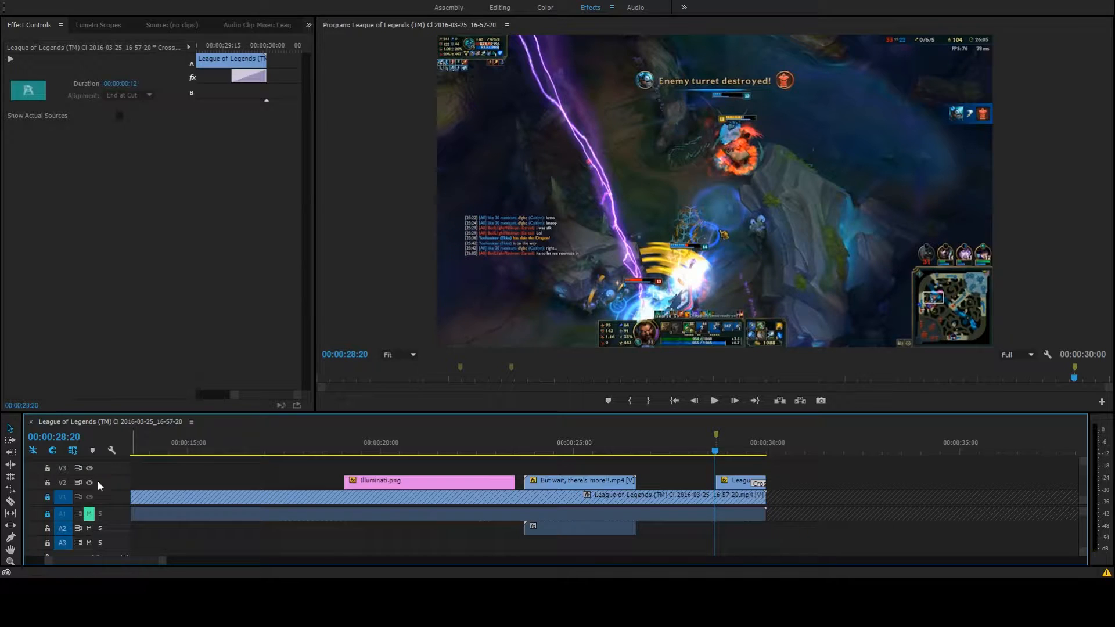
left_click(90, 514)
left_click(48, 514)
left_click(714, 401)
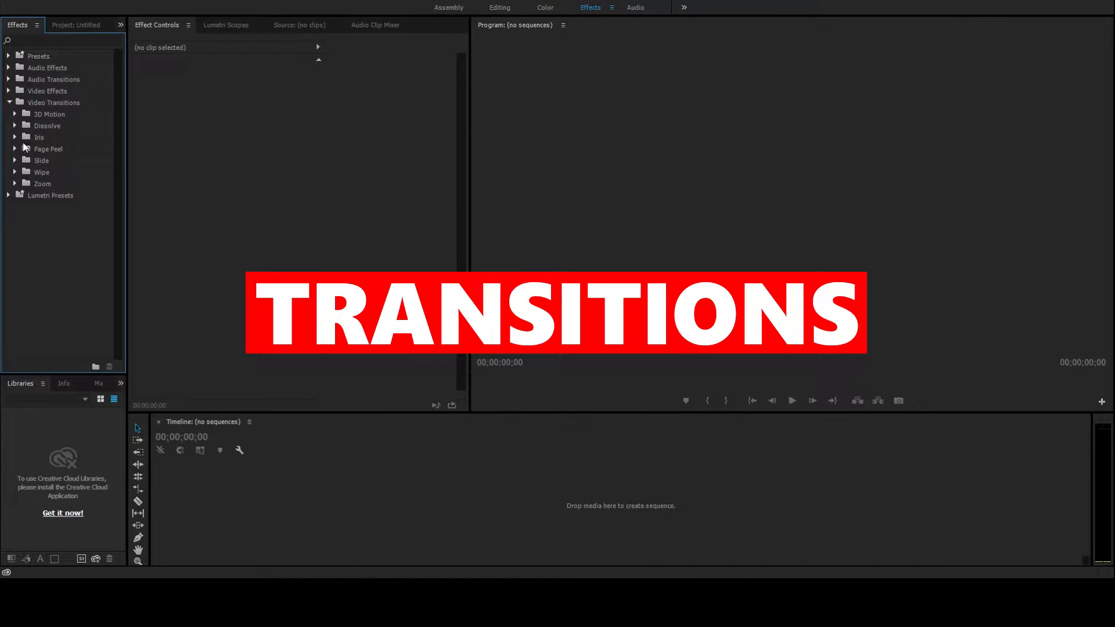
Expand the Dissolve video transitions and split the new League of Legends footage at 00:00:11:12 and at about 00:00:23
left_click(15, 125)
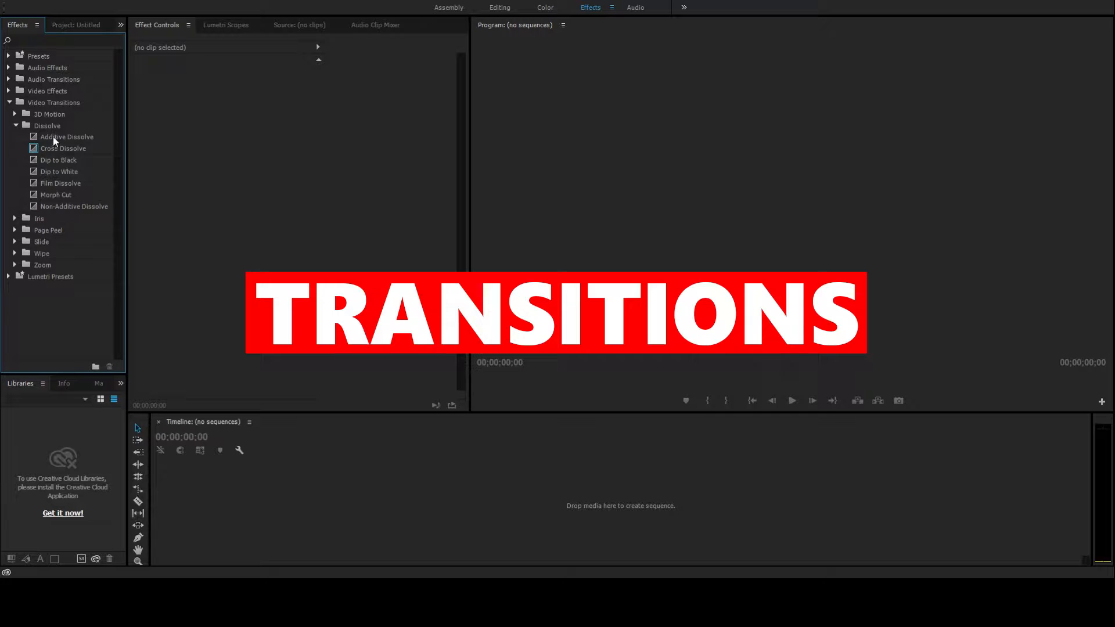
left_click(54, 136)
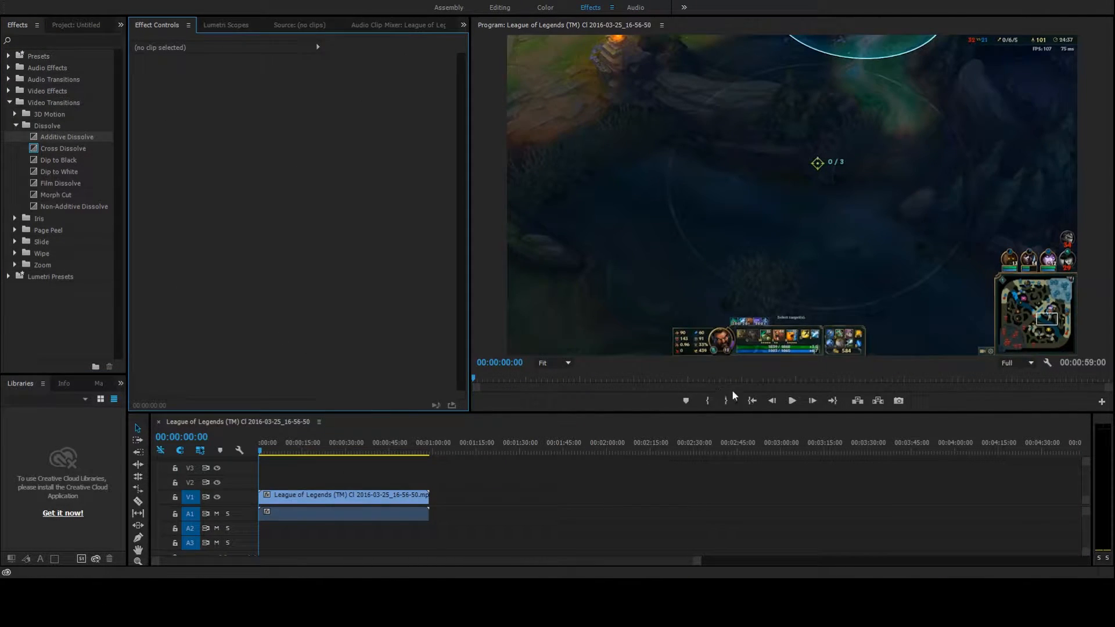
left_click(308, 497)
left_click(292, 448)
key("c")
left_click(295, 497)
left_click(327, 497)
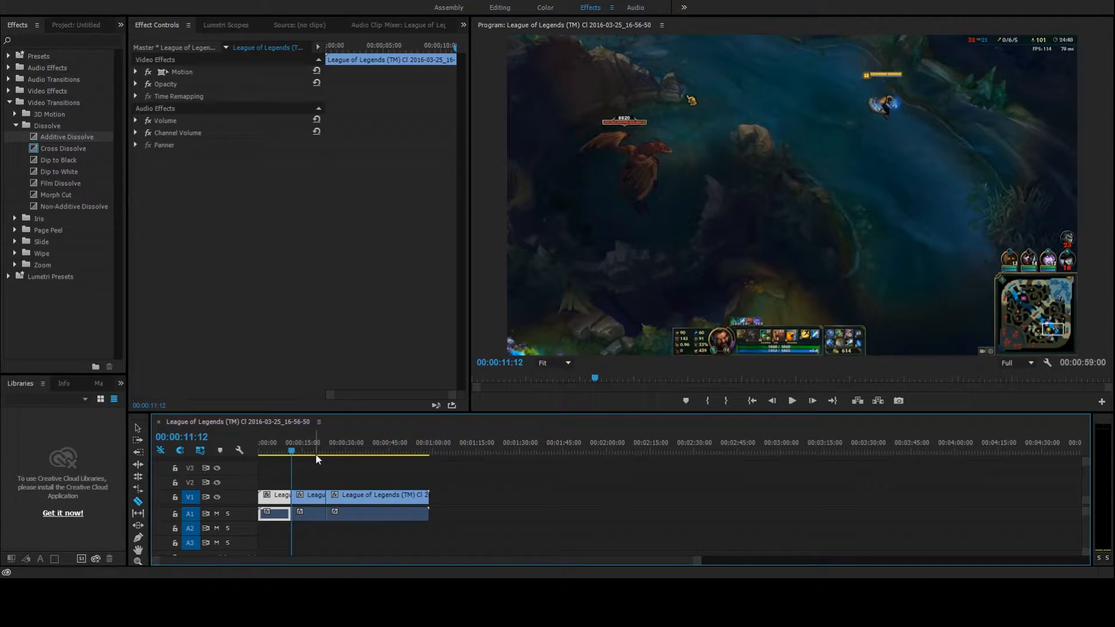
Apply the default video and audio transitions at the cut at 00:00:11:12
key("v")
left_click(305, 500)
left_click(289, 498)
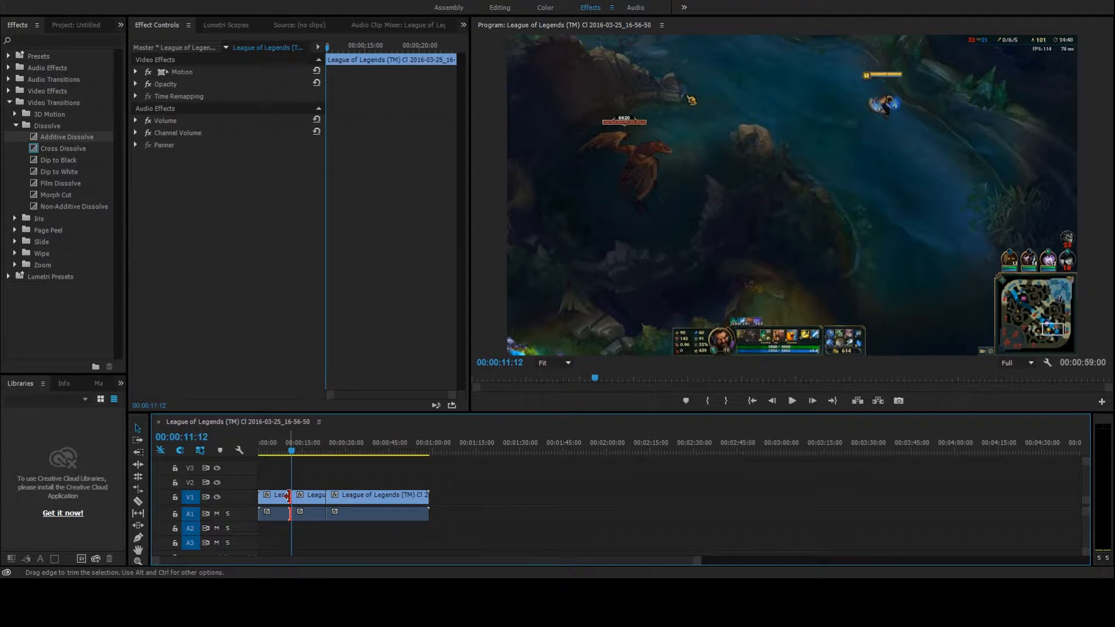
left_click(343, 474)
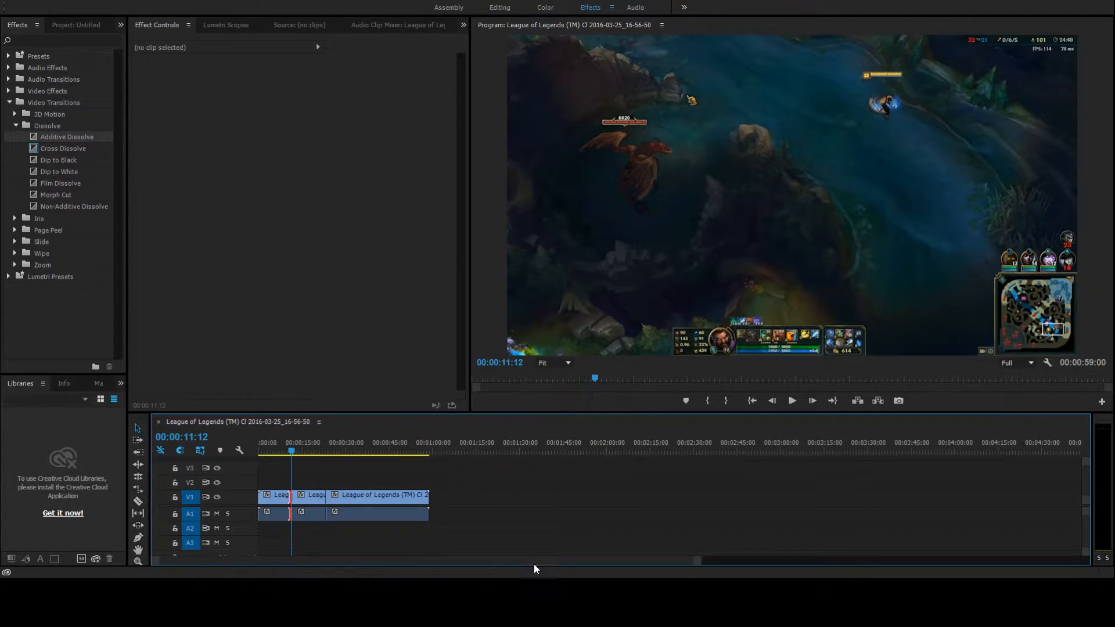
left_click_drag(701, 563, 486, 562)
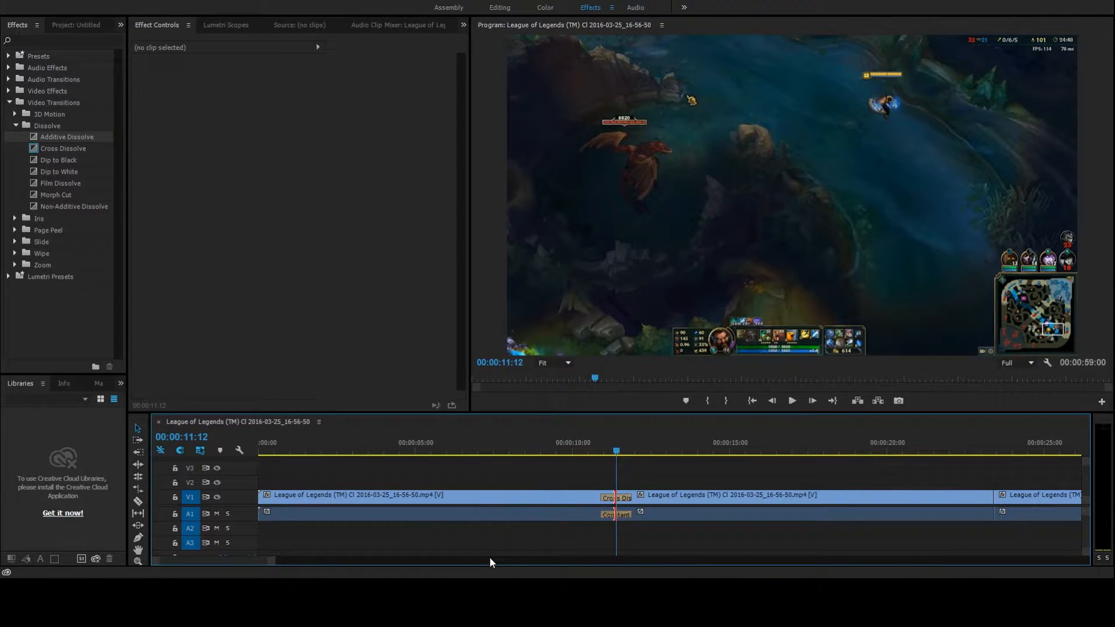
Delete the middle segment of the footage and move the last segment up against the first one
left_click(723, 502)
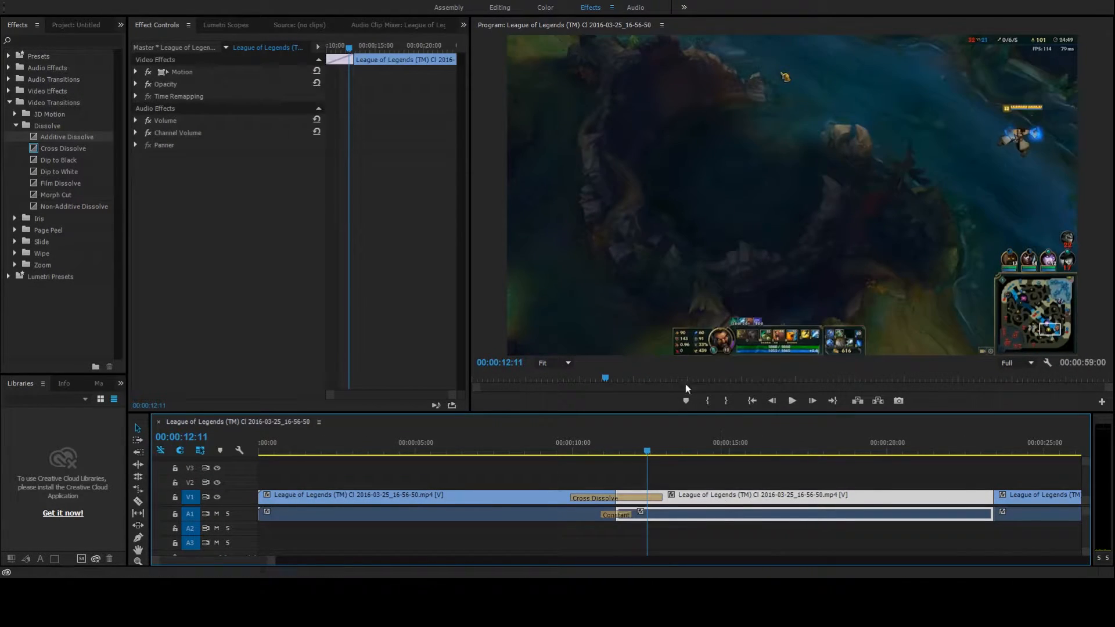
key("Delete")
left_click_drag(1032, 500, 656, 511)
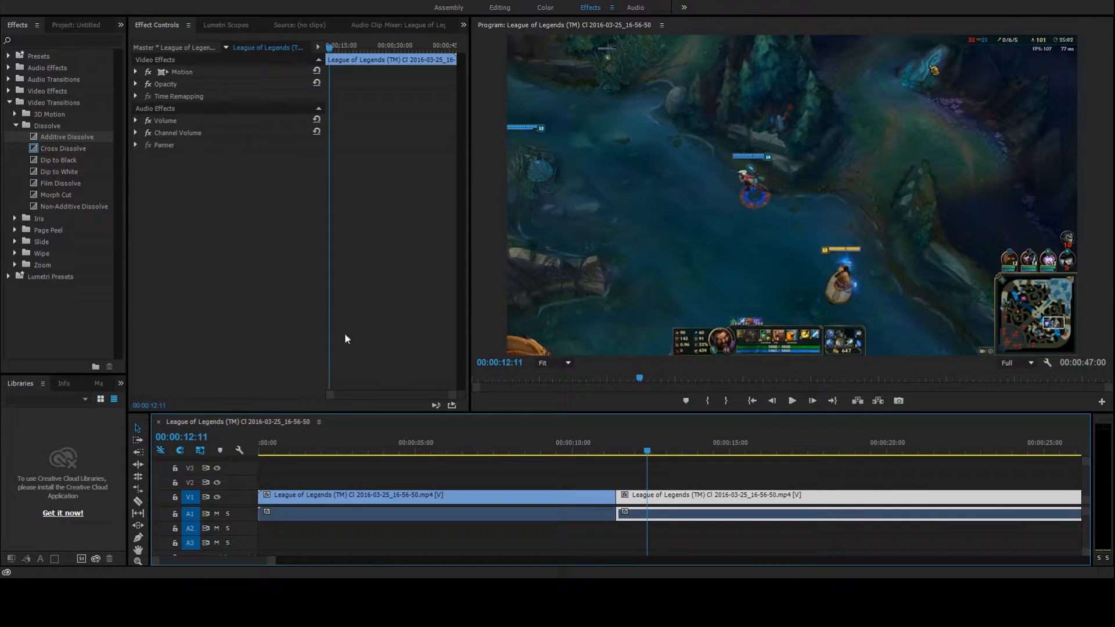
Apply the default Cross Dissolve and audio crossfade between the two joined segments, and play the transition back
left_click(615, 499)
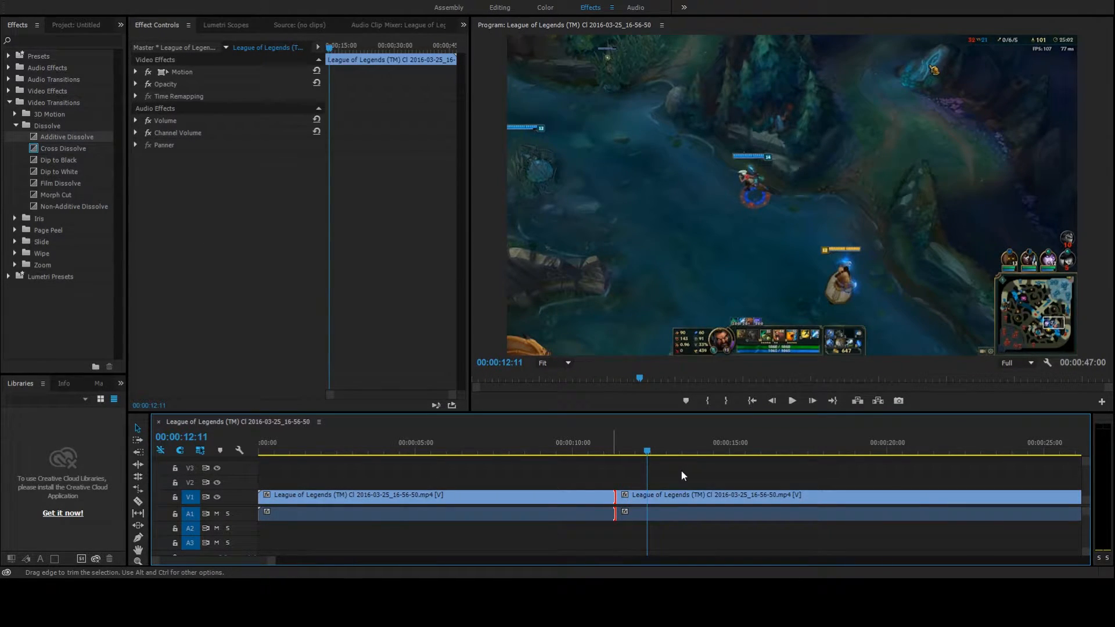
key("shift+d")
left_click_drag(645, 452, 589, 454)
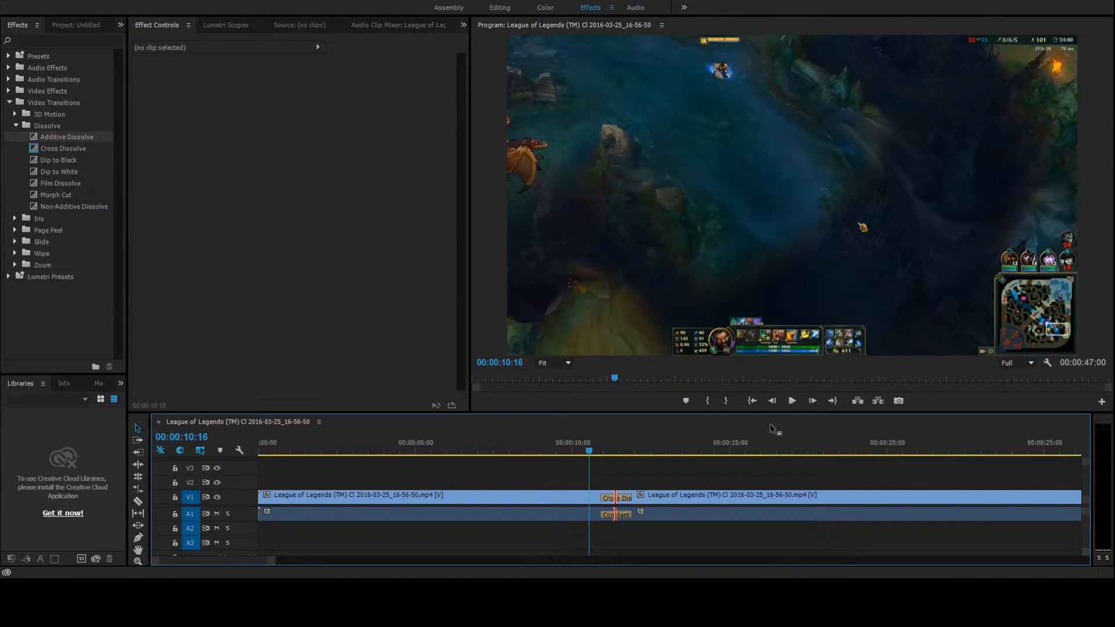
left_click(792, 401)
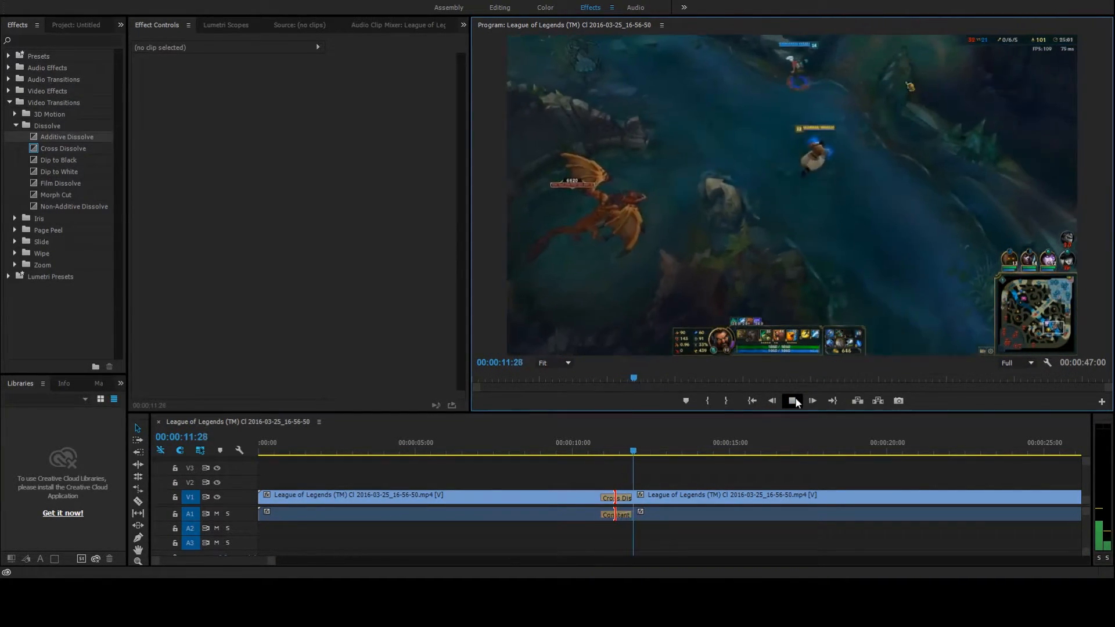
left_click(793, 400)
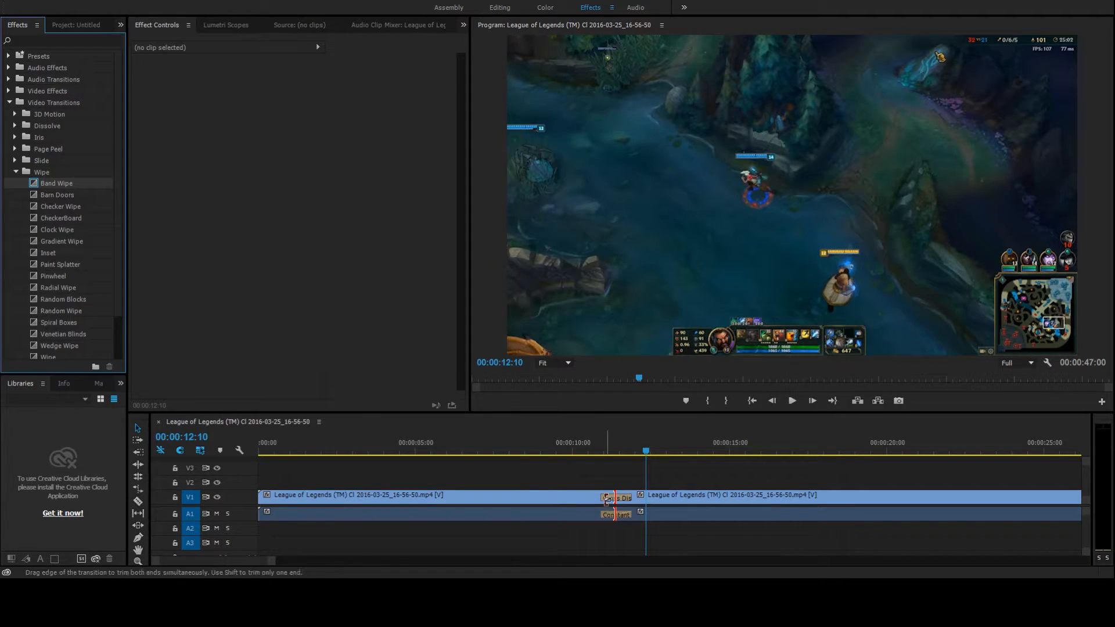
Replace the Cross Dissolve between the two segments with a Band Wipe and play the transition back
left_click(609, 500)
key("Delete")
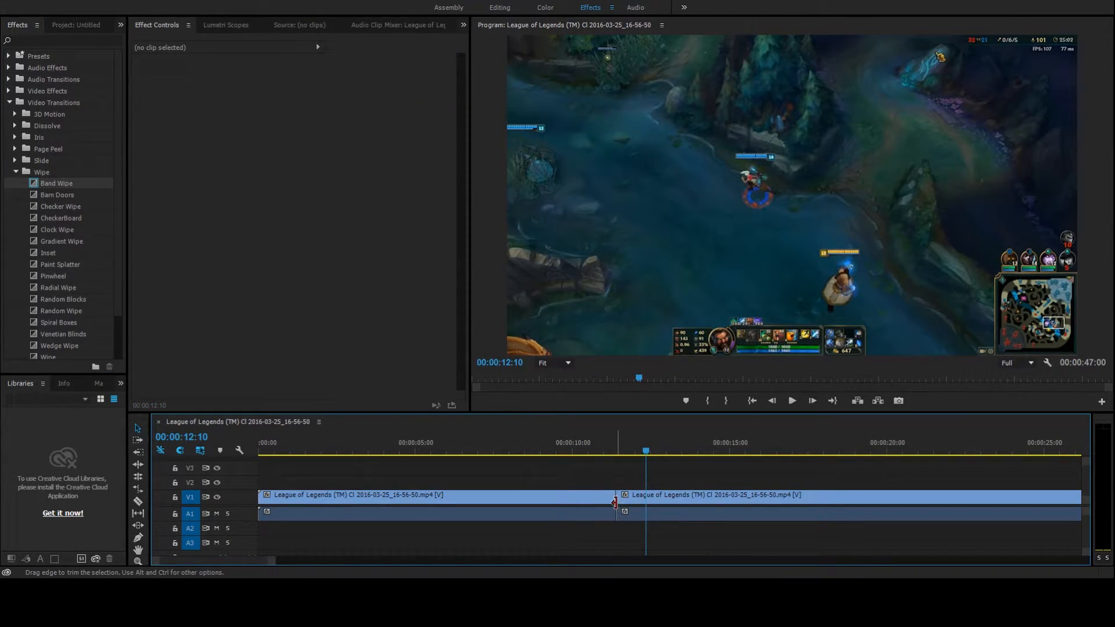
left_click(614, 501)
key("ctrl+shift+d")
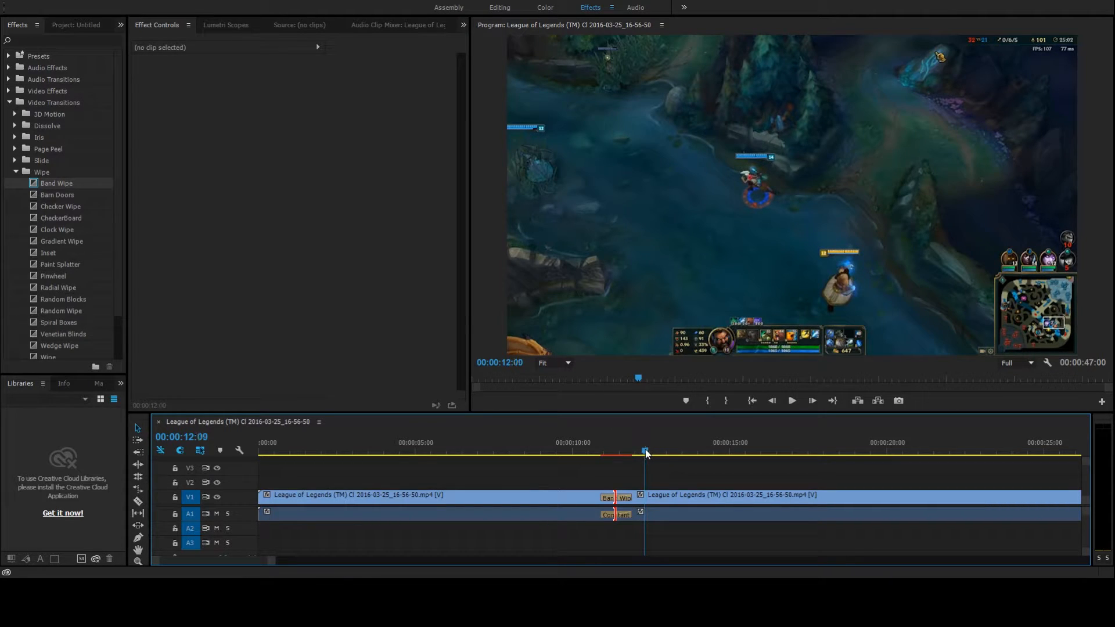
left_click_drag(646, 451, 602, 451)
left_click(790, 401)
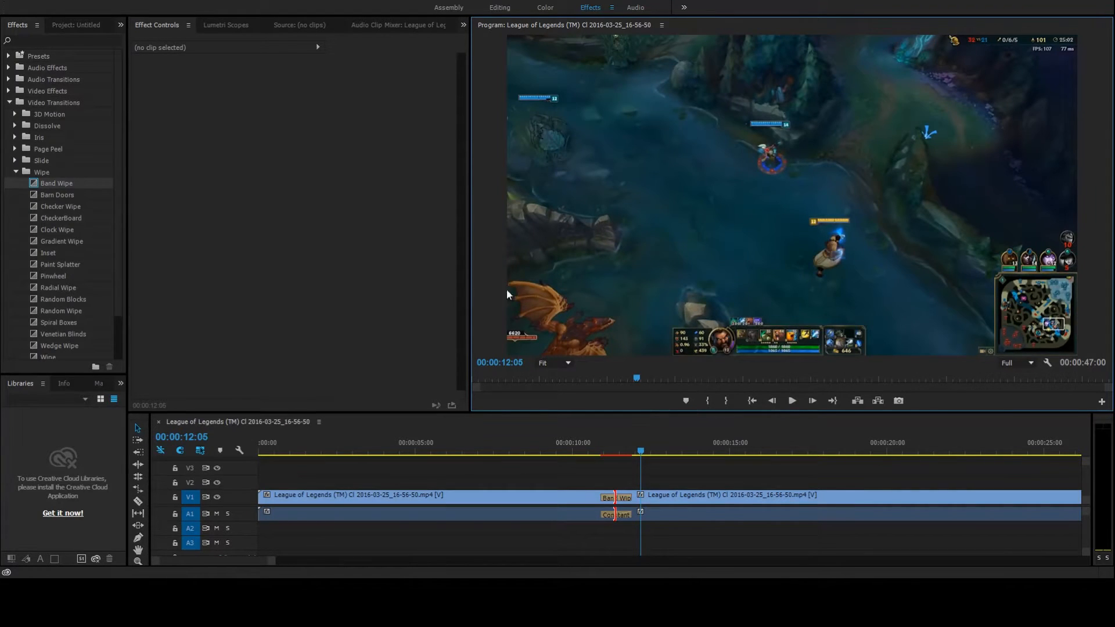
Examine the Crossfade audio transitions in the effects library, then collapse their folders
left_click(16, 172)
left_click(9, 80)
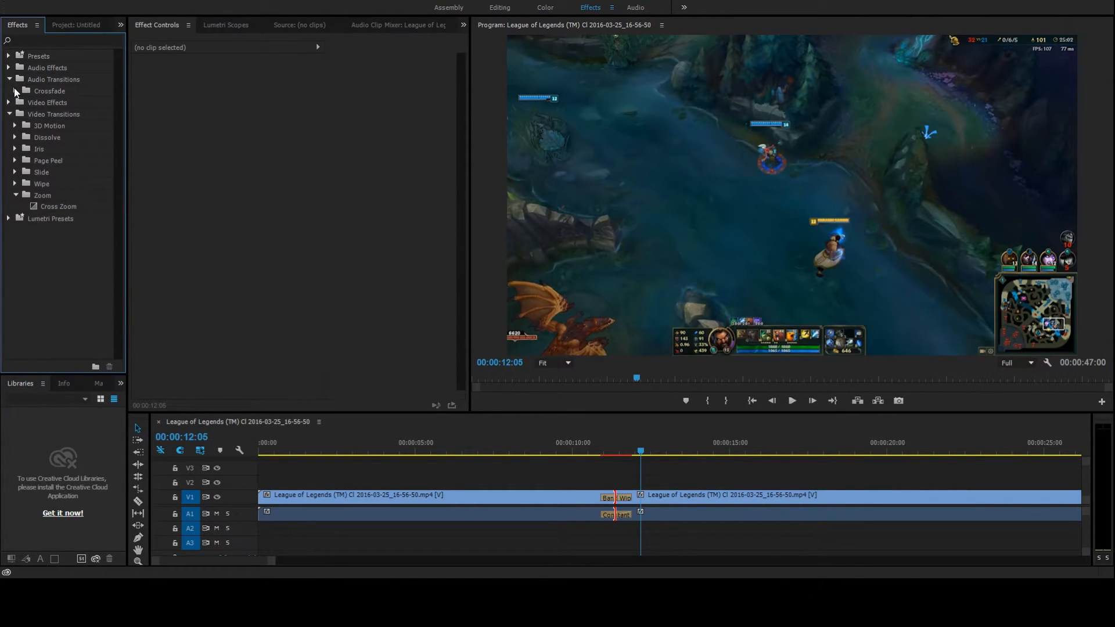
left_click(15, 91)
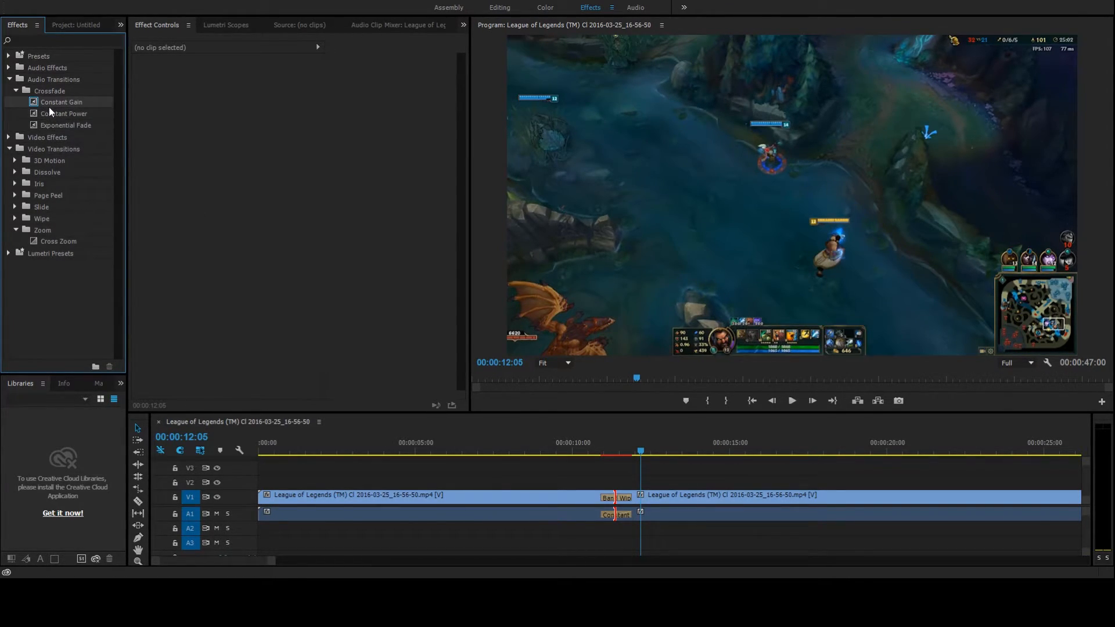
left_click(16, 90)
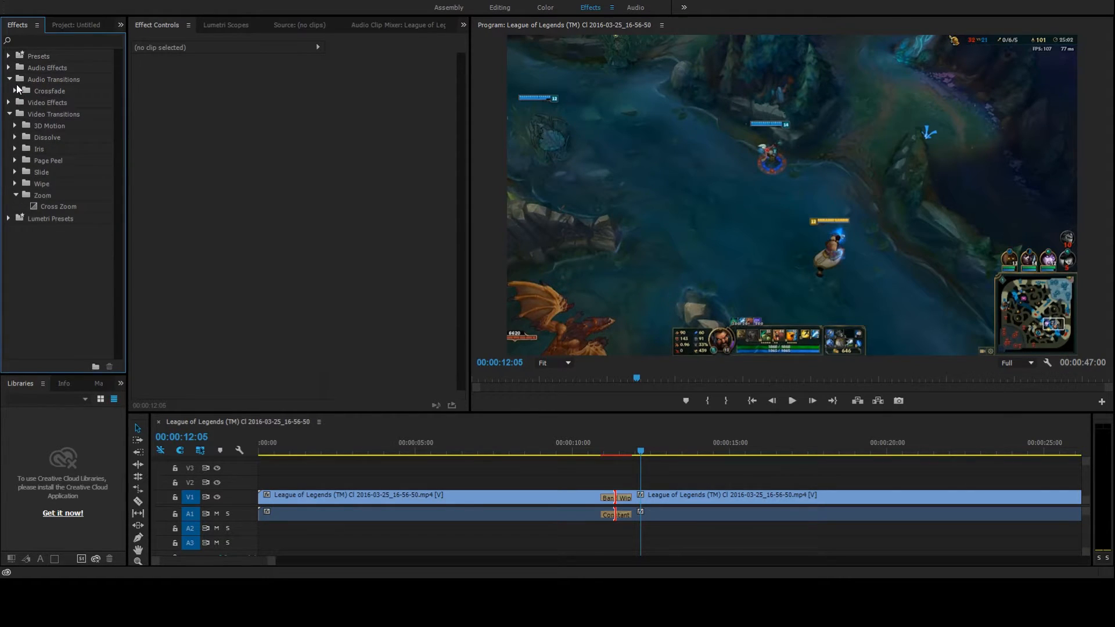
left_click(9, 79)
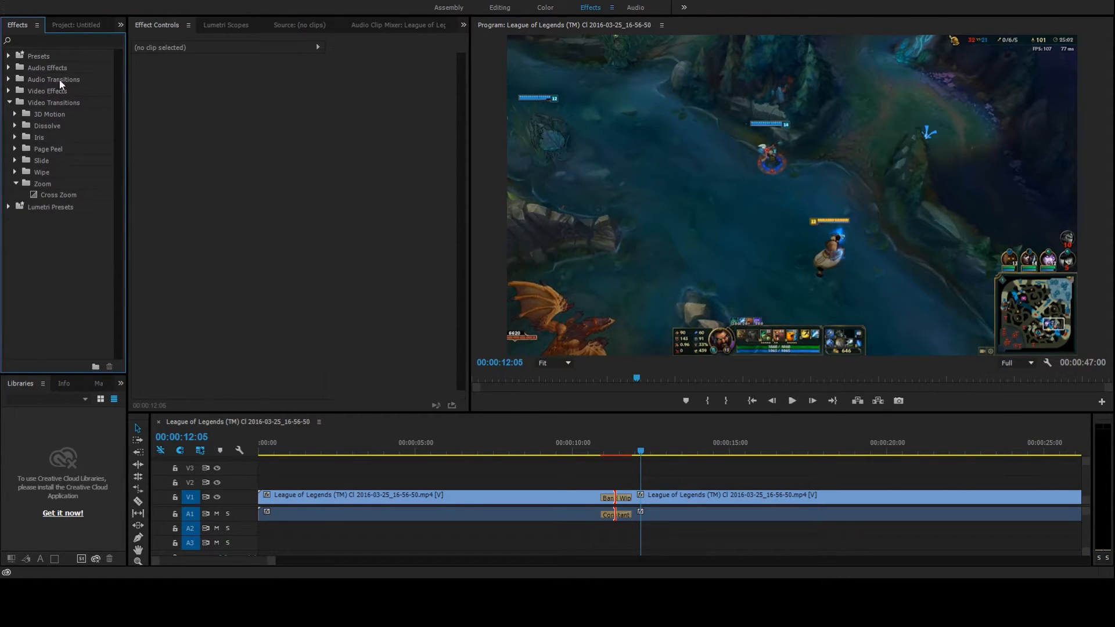
left_click(748, 458)
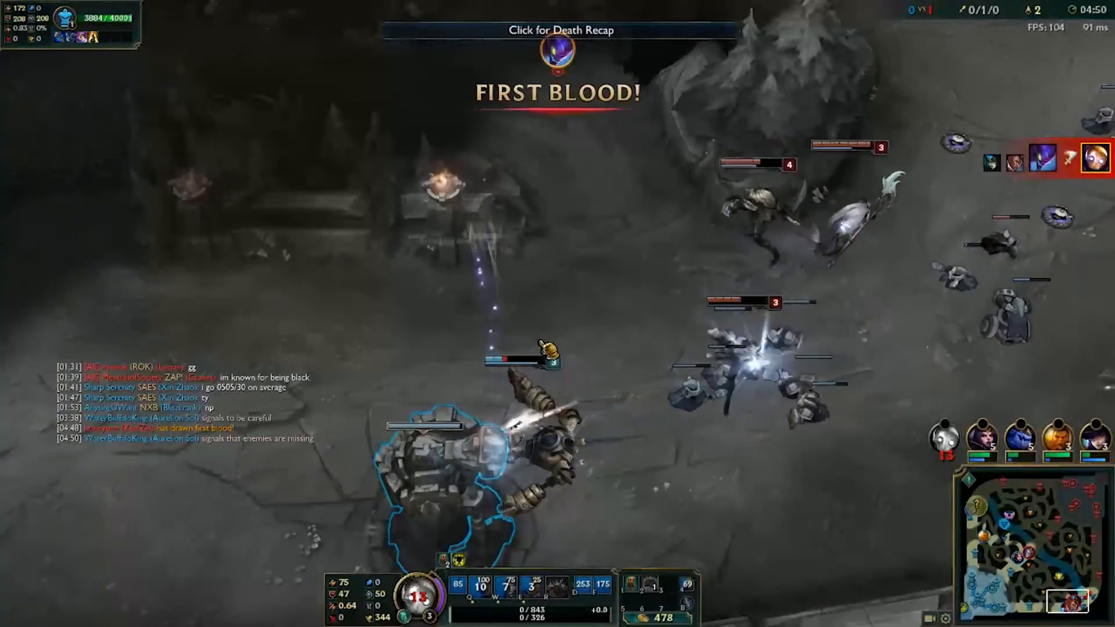
key("Return")
type("kinda ")
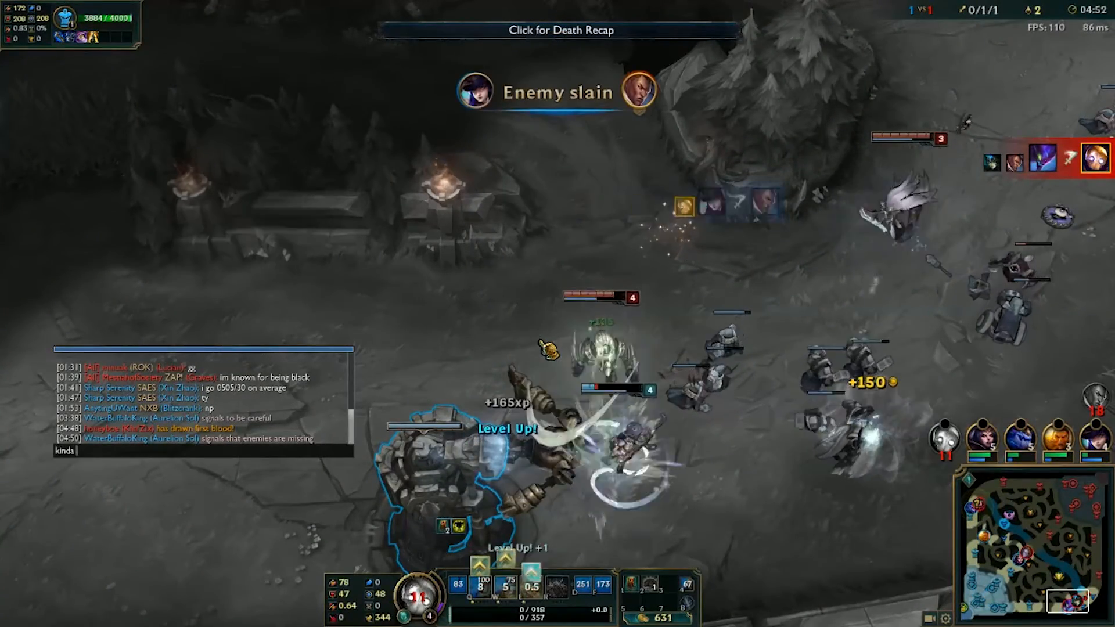
type("figured that my bad")
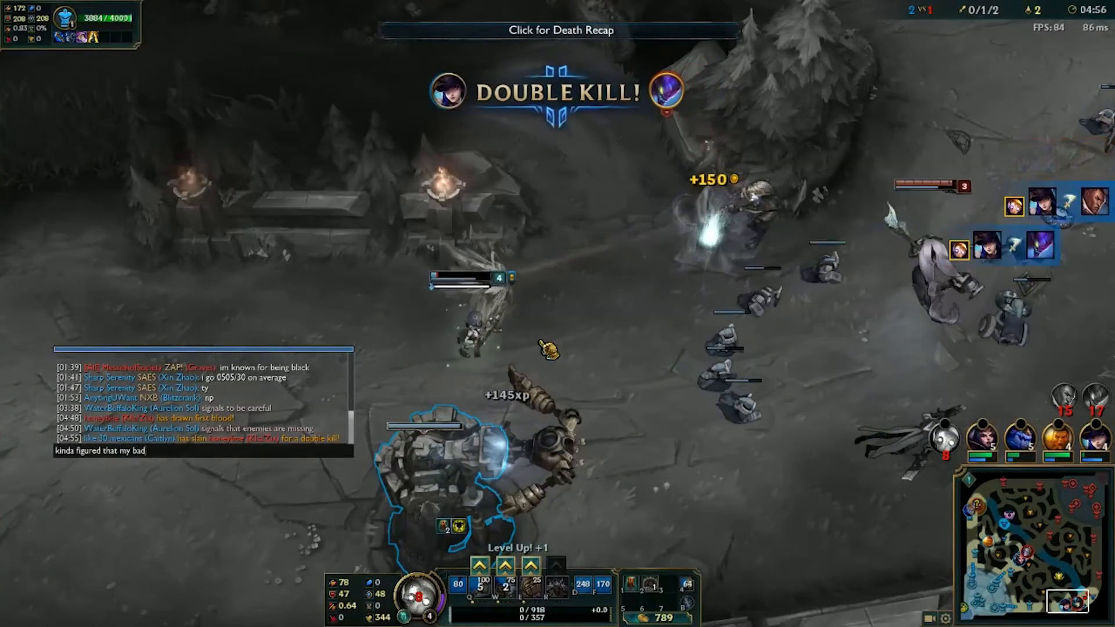
key("Return")
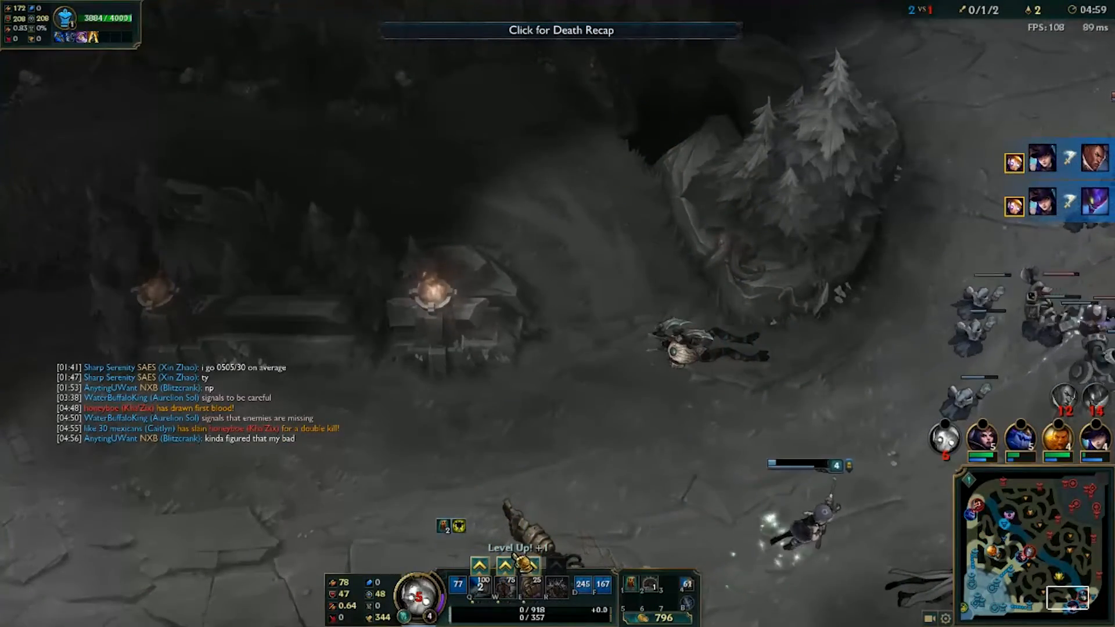
key("Return")
type("well it")
type(" payed")
key("BackSpace")
key("BackSpace")
key("BackSpace")
type("id off i guess l")
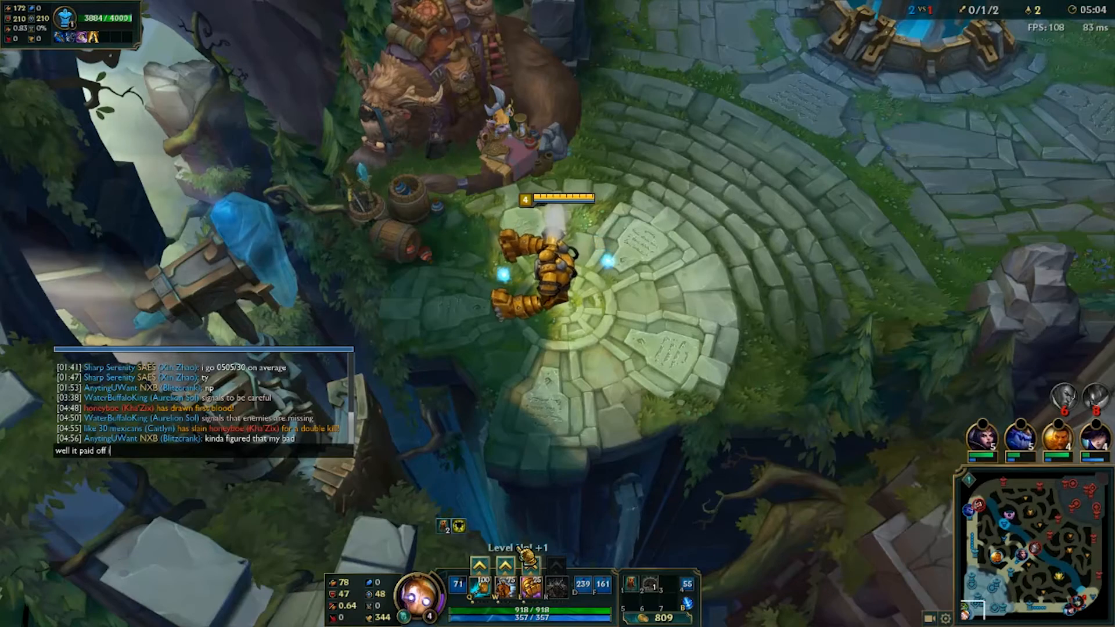